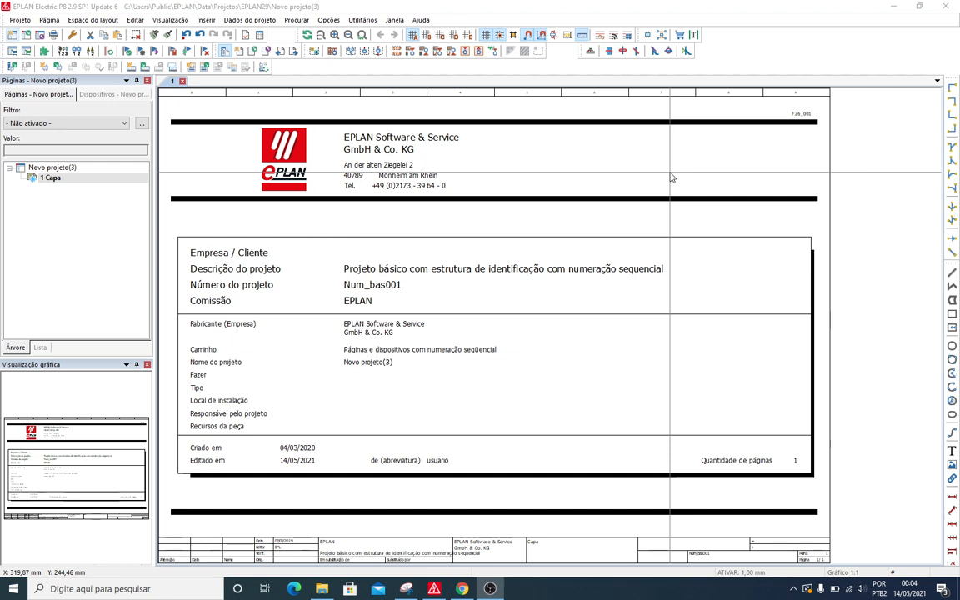
- Create page 2 in the project as an Esquema multifilar (I) page described "Esquema elétrico"
right_click(77, 179)
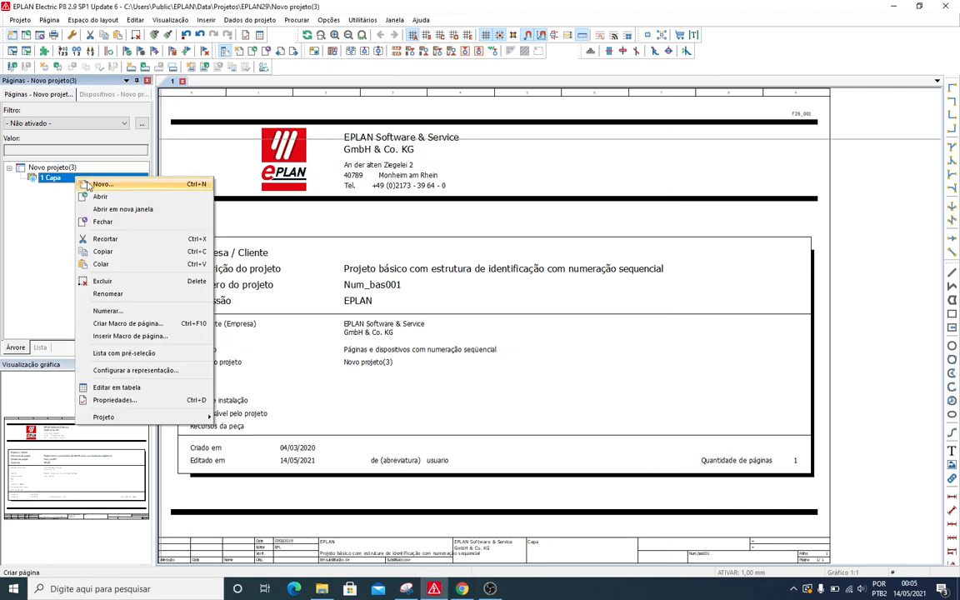
left_click(81, 183)
left_click(388, 140)
double_click(387, 139)
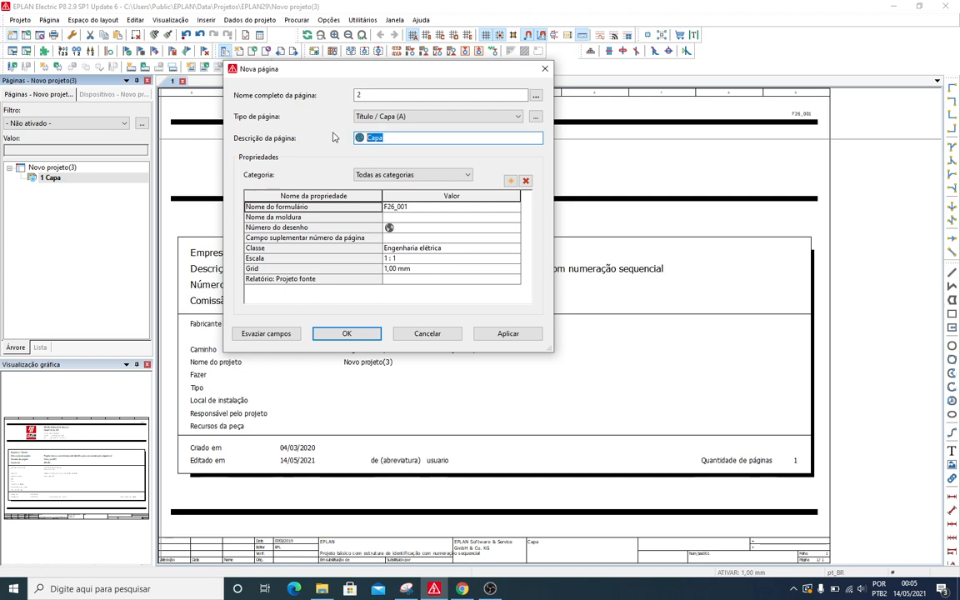
type("Esquema elétrico")
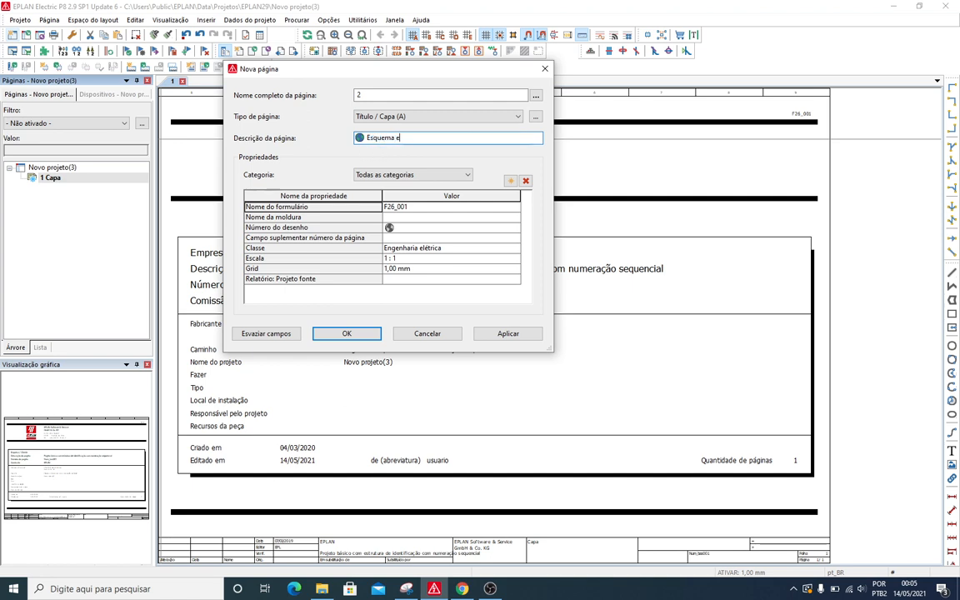
left_click(437, 116)
left_click(435, 155)
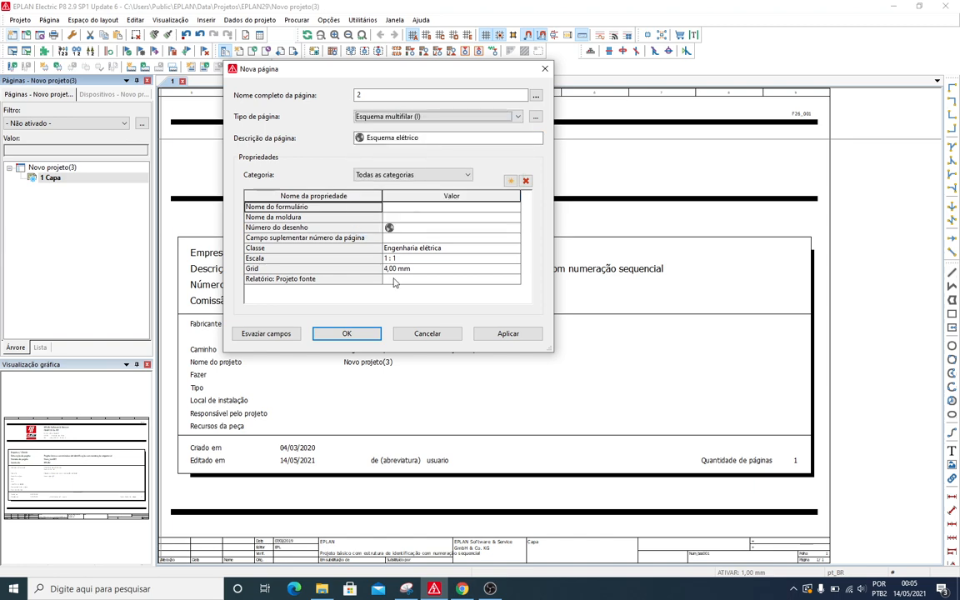
left_click(366, 335)
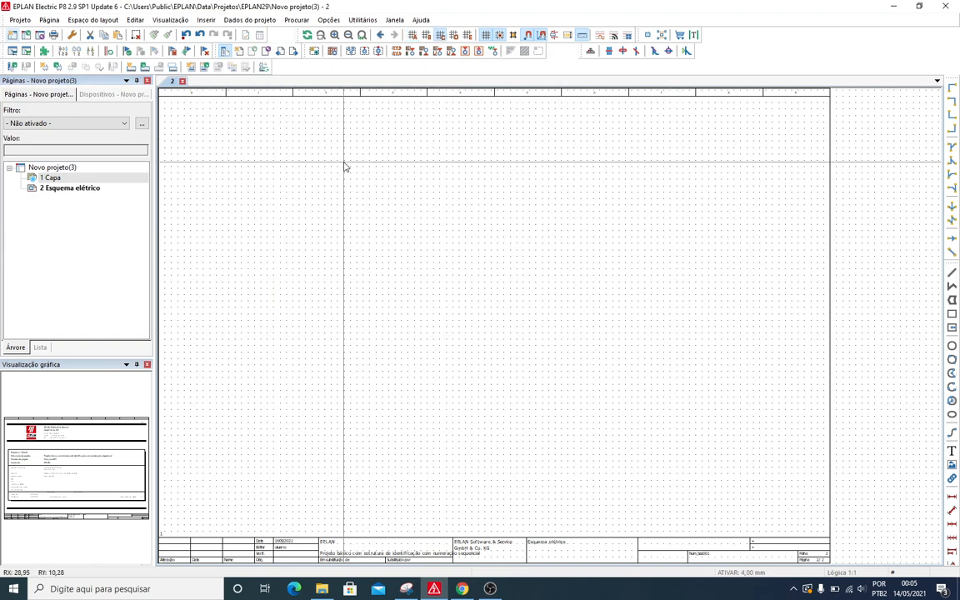
- Open the EPLAN Data Portal and switch to the browser with the Phoenix Contact power supply page
left_click(364, 20)
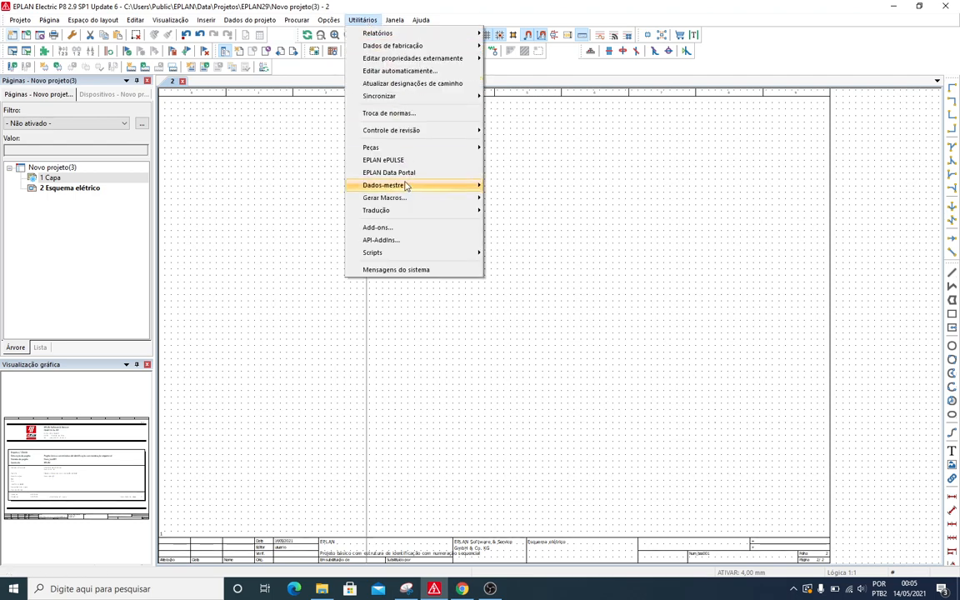
left_click(401, 174)
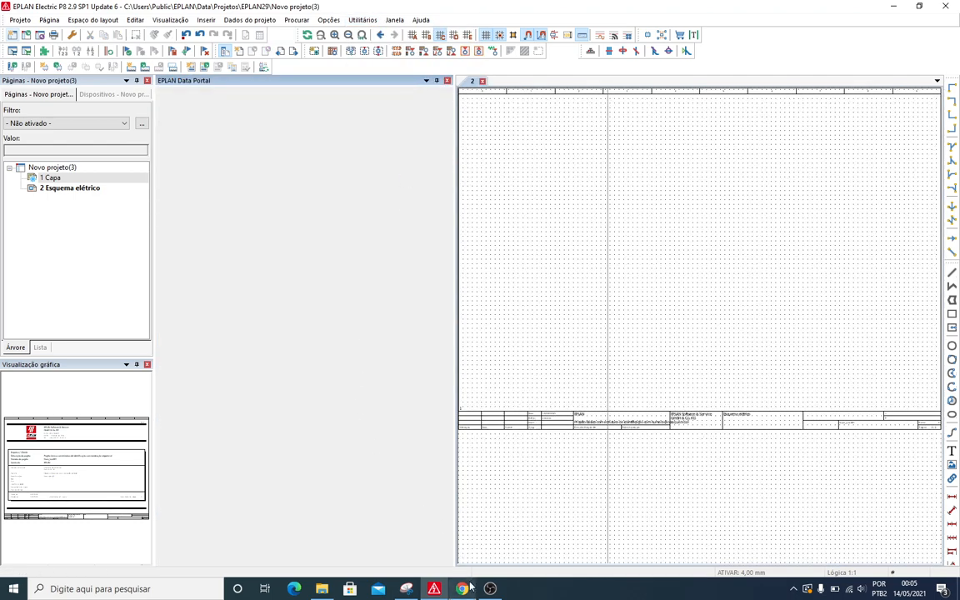
left_click(468, 588)
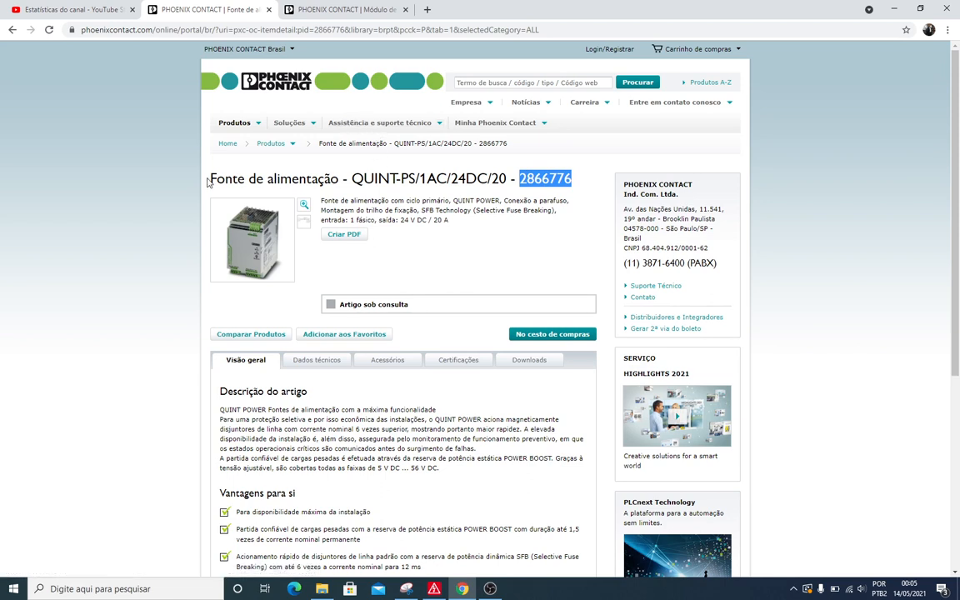
- Examine the QUINT-PS/1AC/24DC/20 power supply's input and output data, and view the QUINT ORING redundancy module's page
left_click_drag(208, 182, 501, 180)
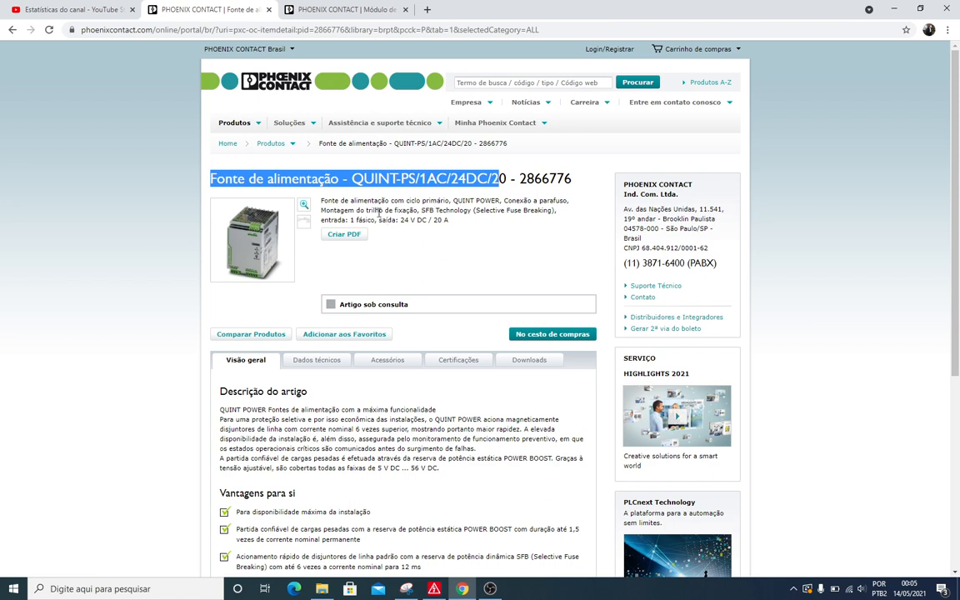
left_click(323, 177)
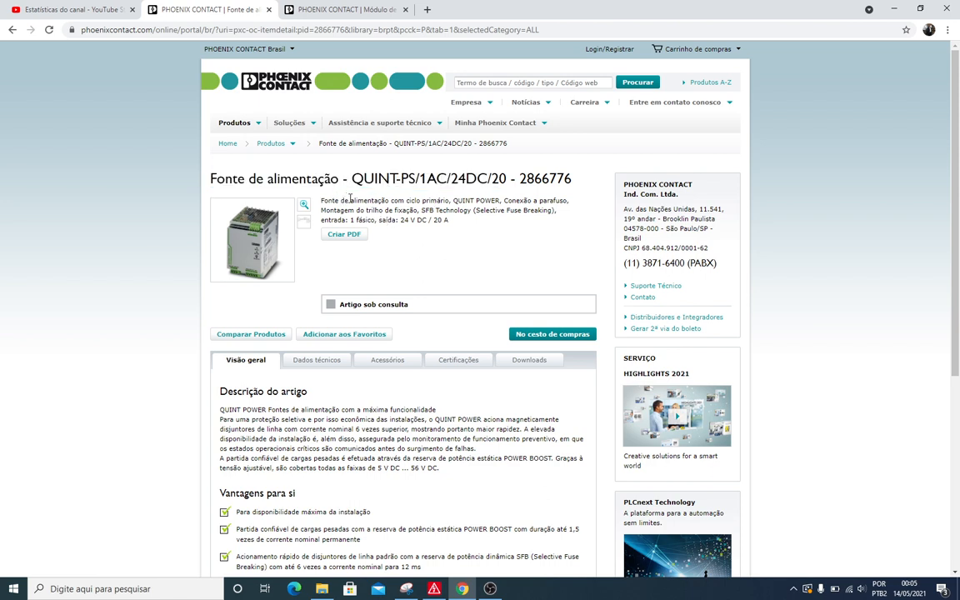
left_click(320, 360)
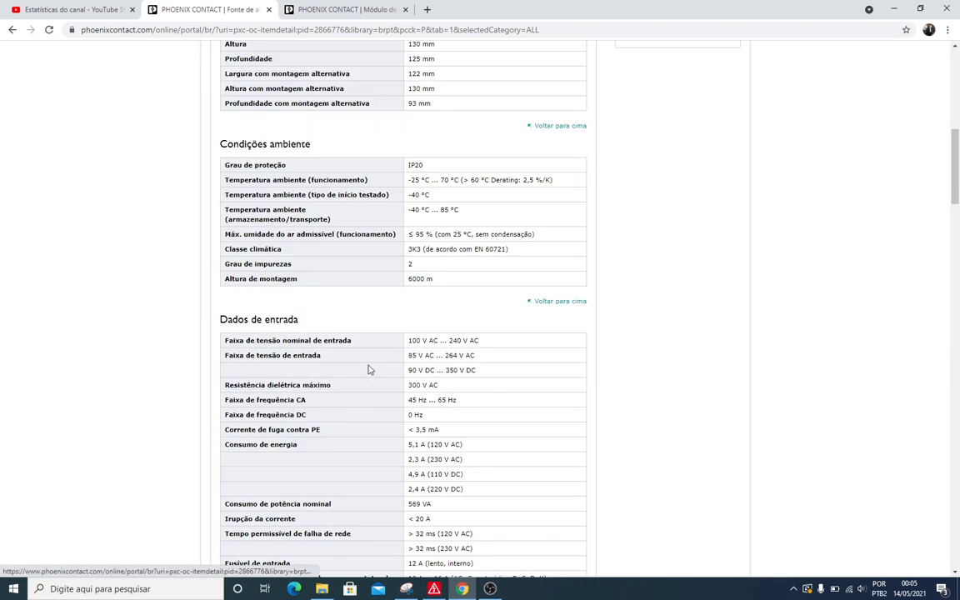
scroll(170, 377, "down", 5)
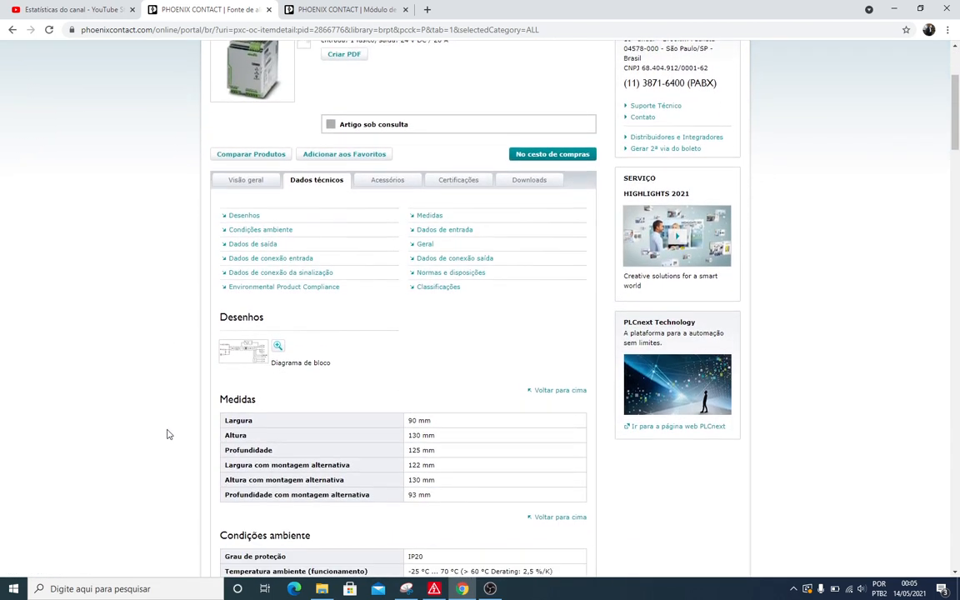
scroll(169, 377, "down", 2)
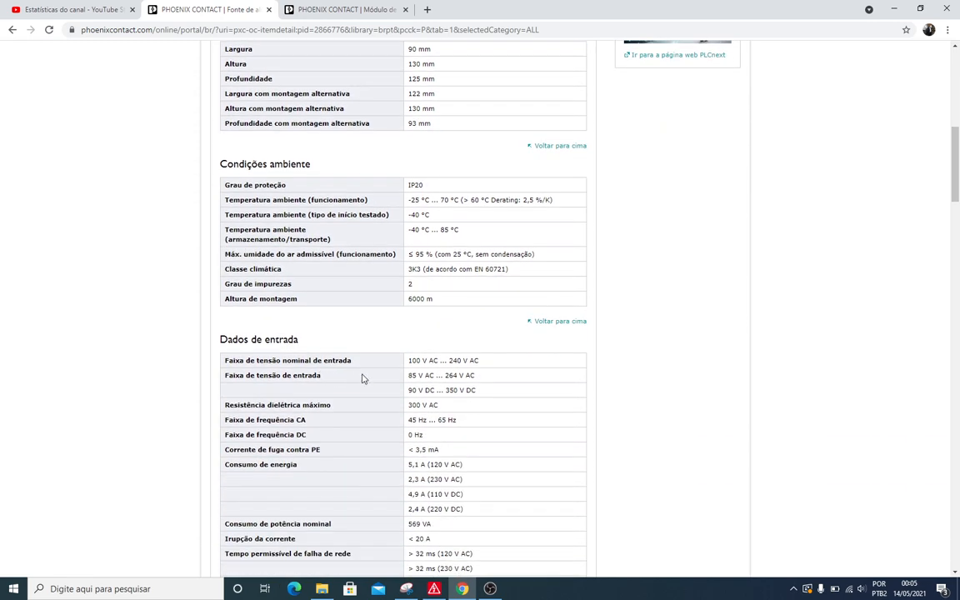
left_click_drag(478, 361, 403, 366)
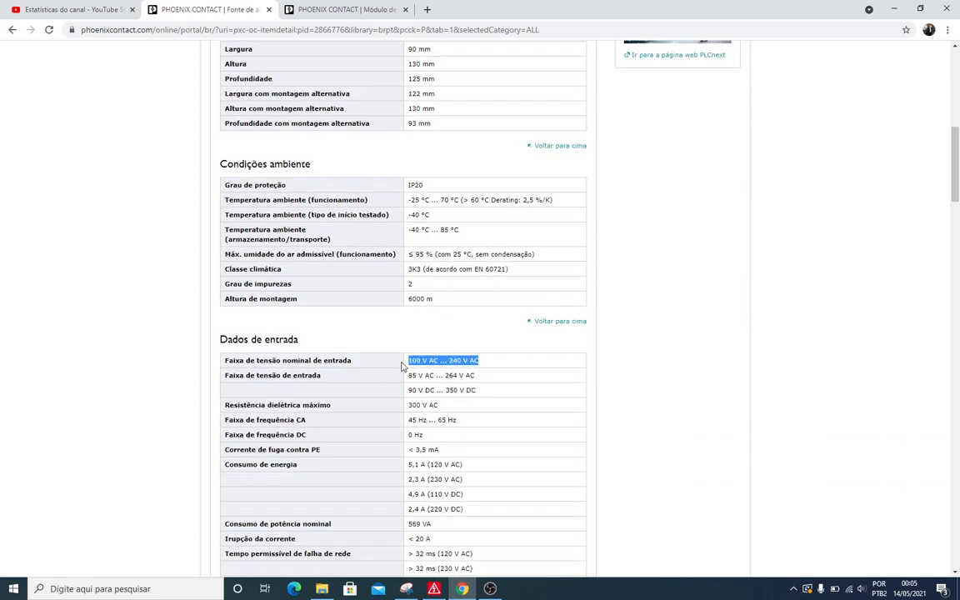
scroll(377, 333, "up", 7)
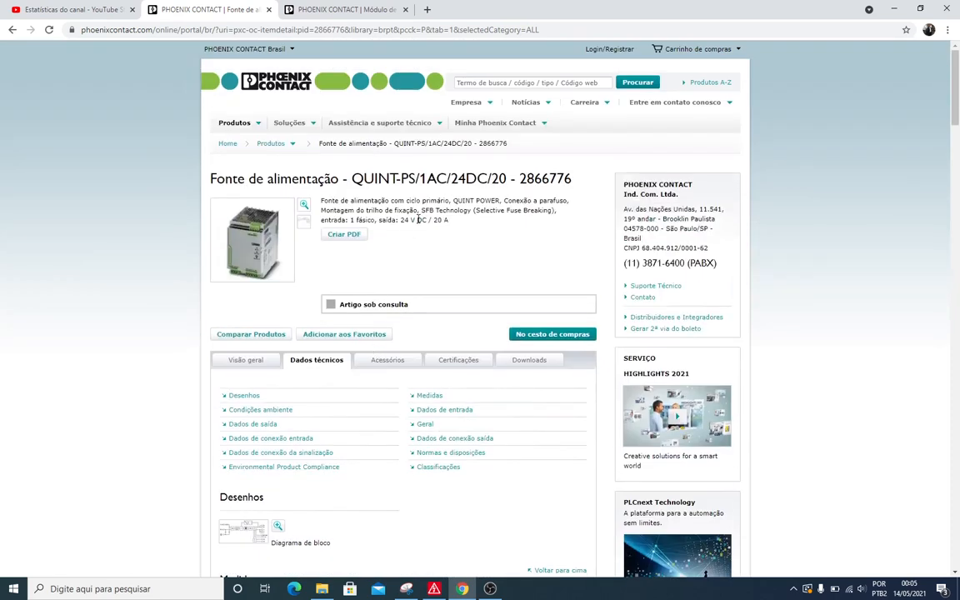
left_click_drag(401, 219, 449, 220)
left_click(310, 16)
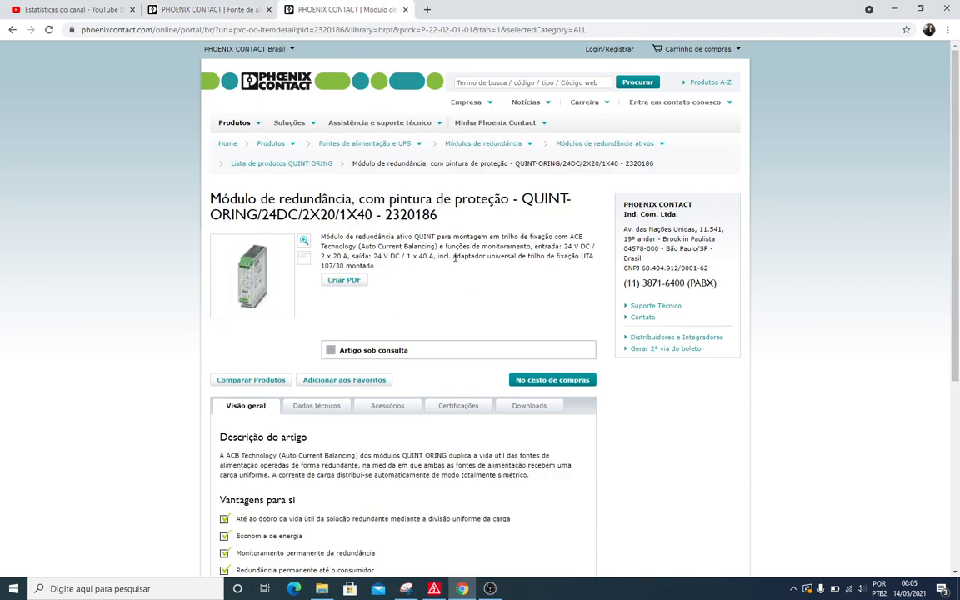
left_click(204, 10)
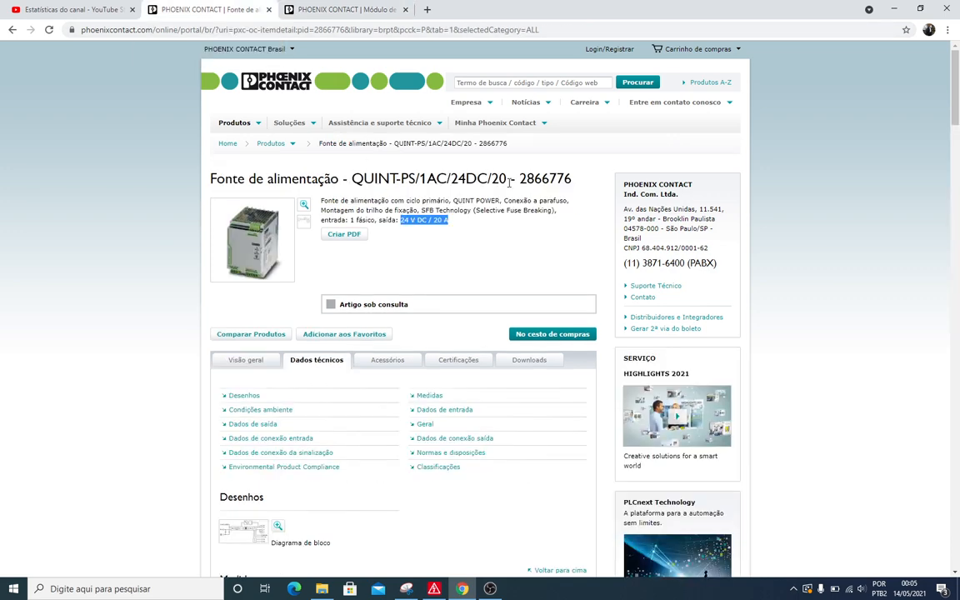
- Copy article number 2866776 from the power supply page and search for it in the EPLAN Data Portal
double_click(546, 178)
key("ctrl+c")
left_click(433, 588)
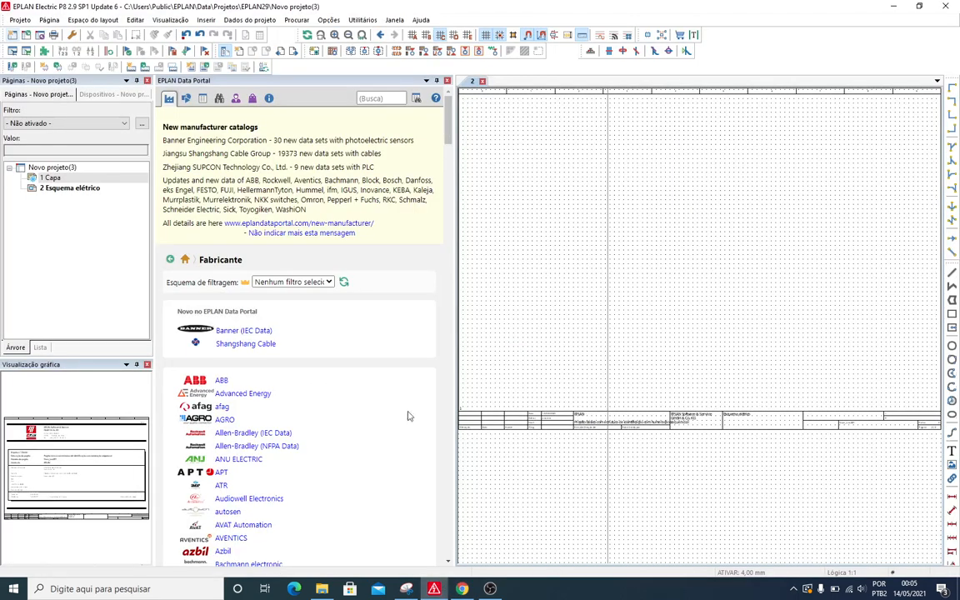
left_click(371, 99)
key("ctrl+v")
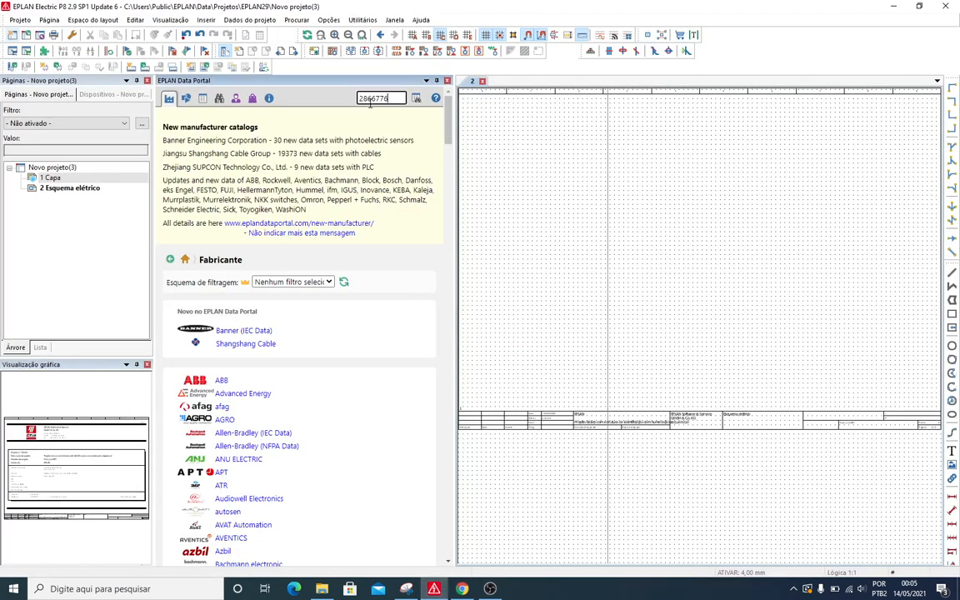
left_click(418, 98)
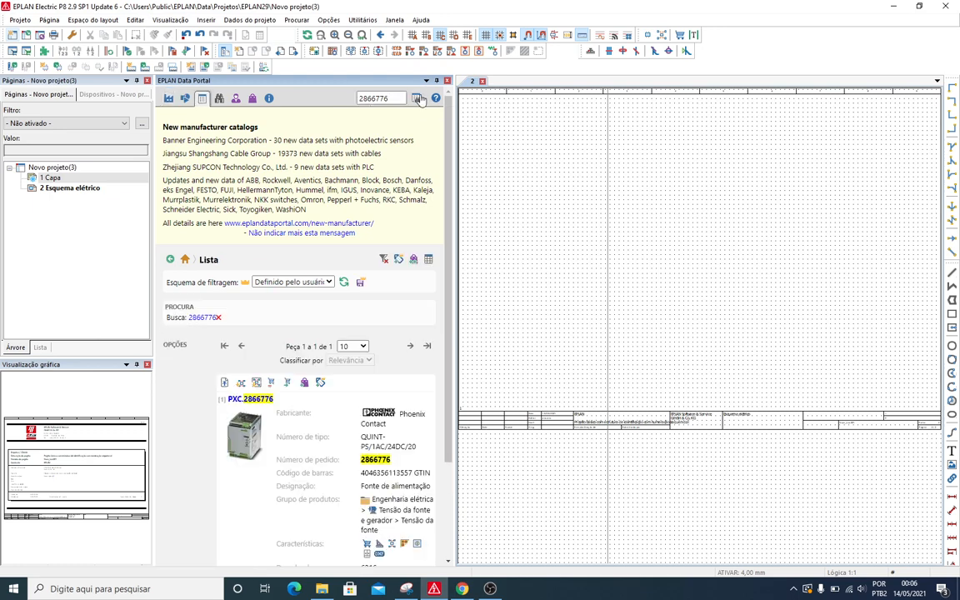
- Insert two PXC.2866776 power supply macros side by side in the upper part of page 2
left_click(240, 383)
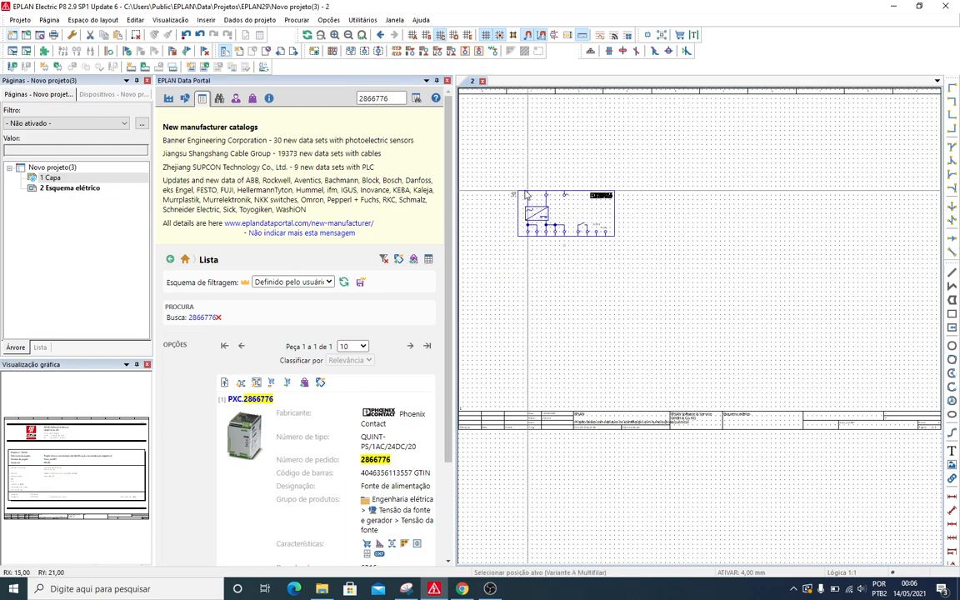
left_click(524, 195)
left_click(347, 279)
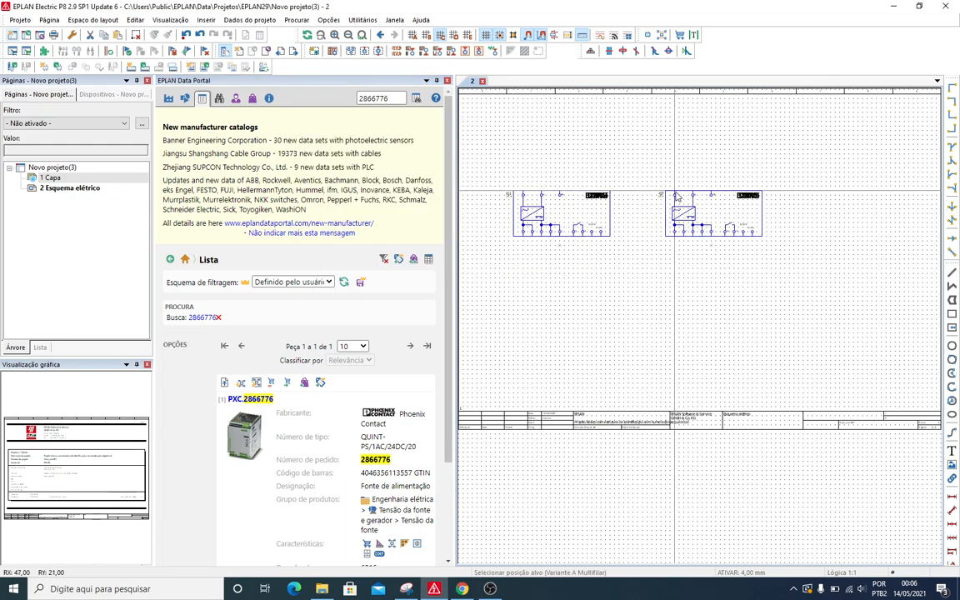
left_click(675, 195)
key("Escape")
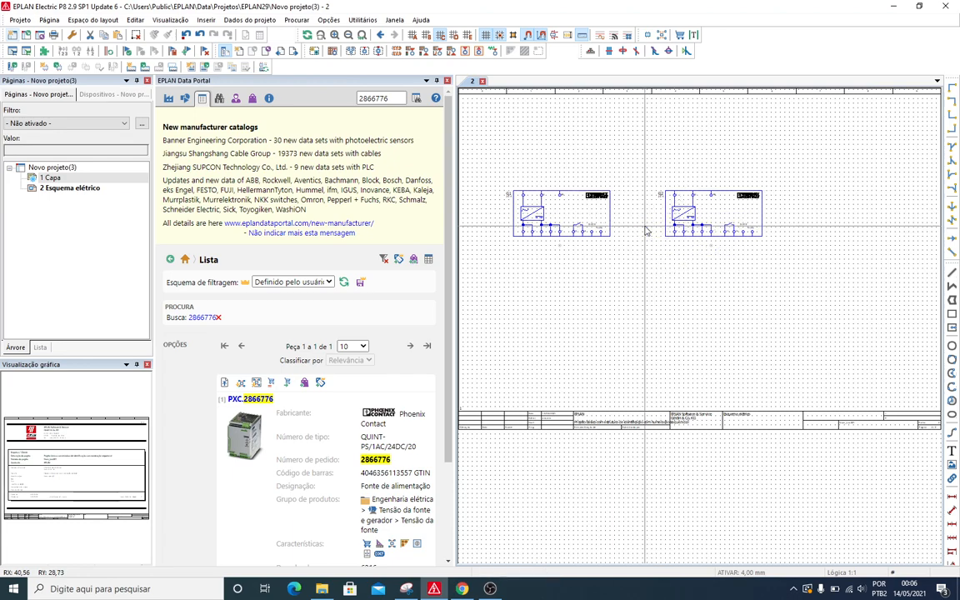
- Place a two-pole circuit breaker symbol (FA2, Disjuntor, bipolar) above the two supply inputs of each power supply
key("Insert")
left_click(295, 188)
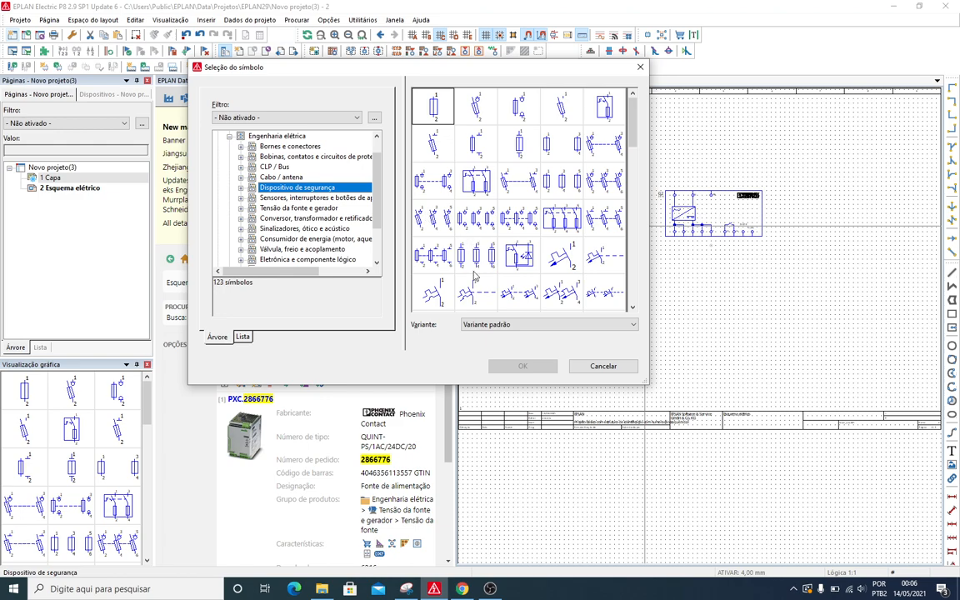
left_click(472, 256)
left_click(523, 285)
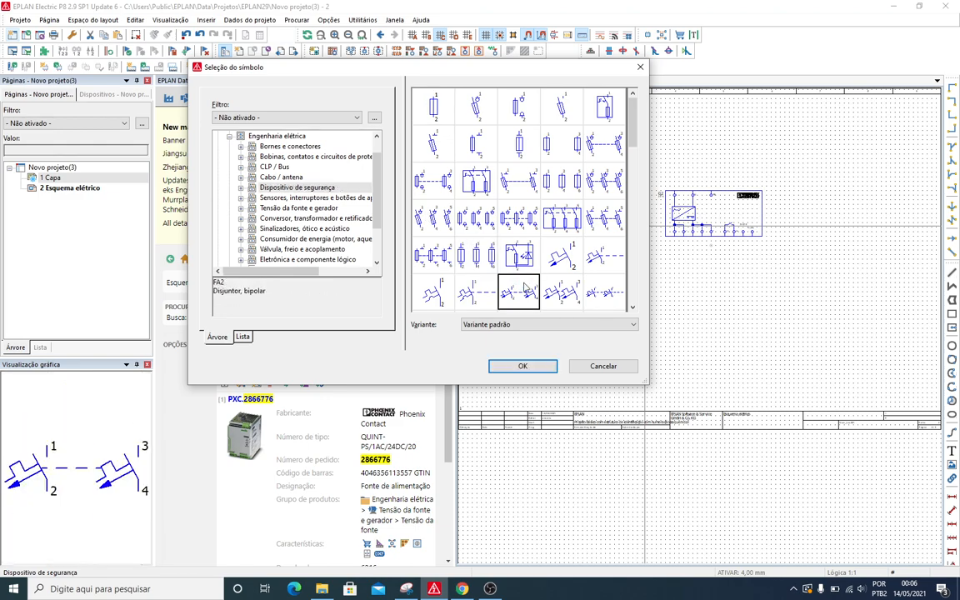
double_click(524, 285)
scroll(518, 162, "up", 1)
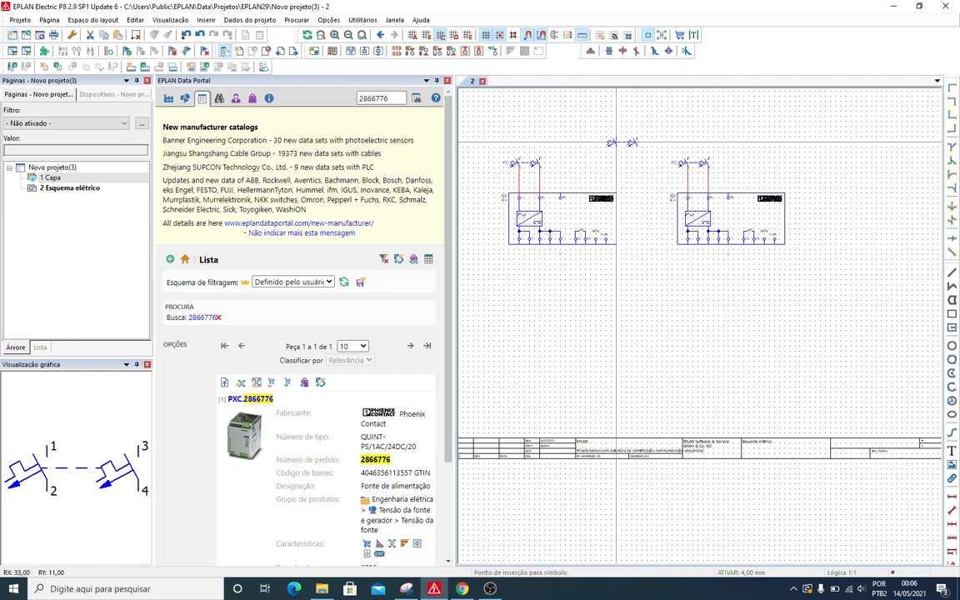
- Place a row of two-connection terminals above both power supplies, three each, feeding the breaker poles and the PE connection
scroll(576, 126, "up", 1)
middle_click_drag(576, 127, 636, 198)
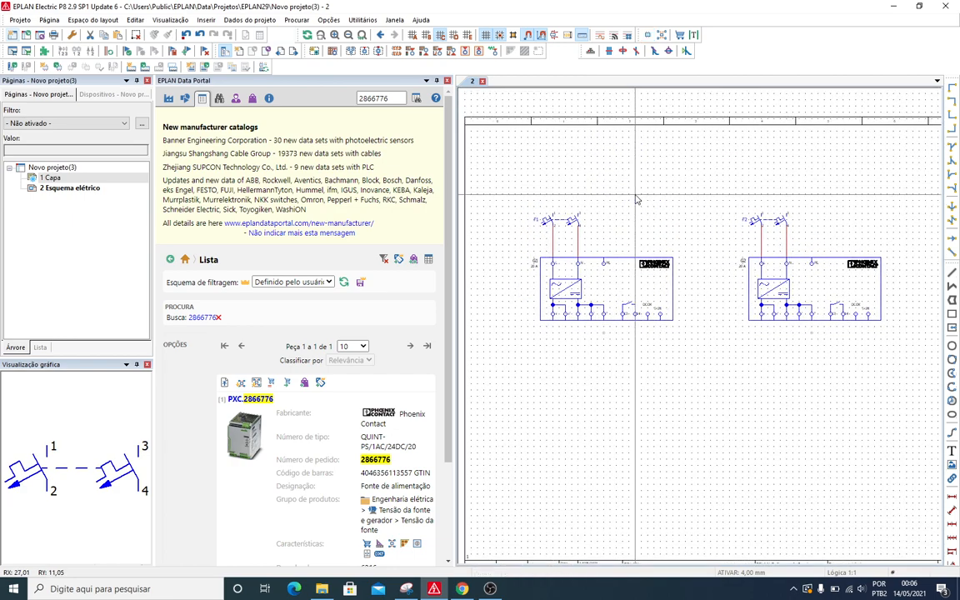
key("Insert")
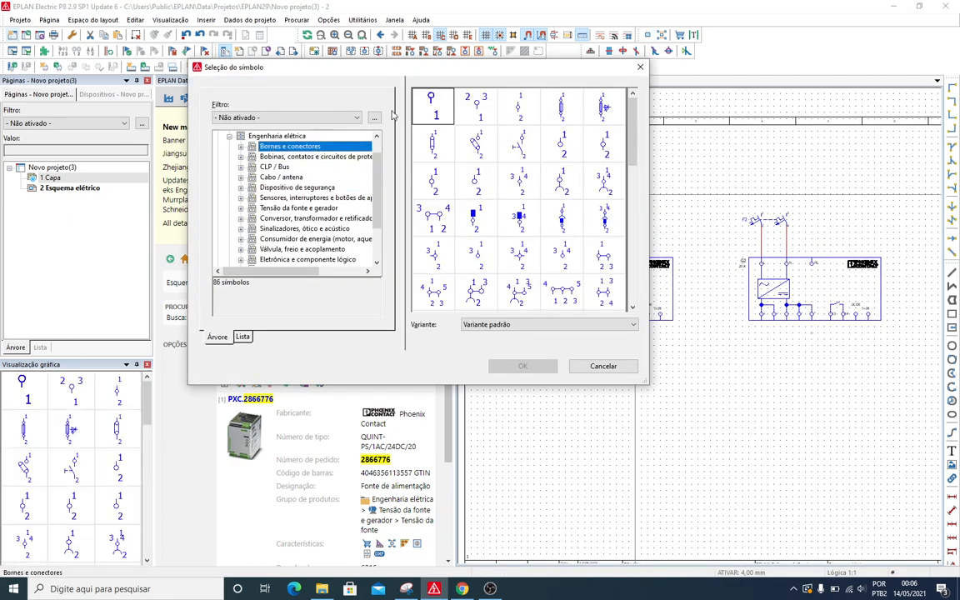
double_click(510, 107)
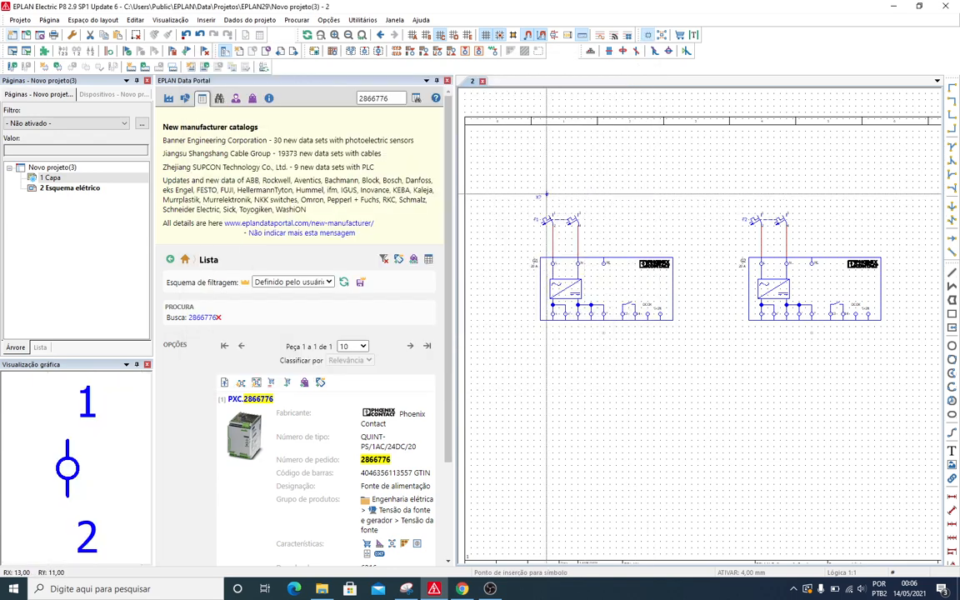
left_click_drag(546, 190, 793, 188)
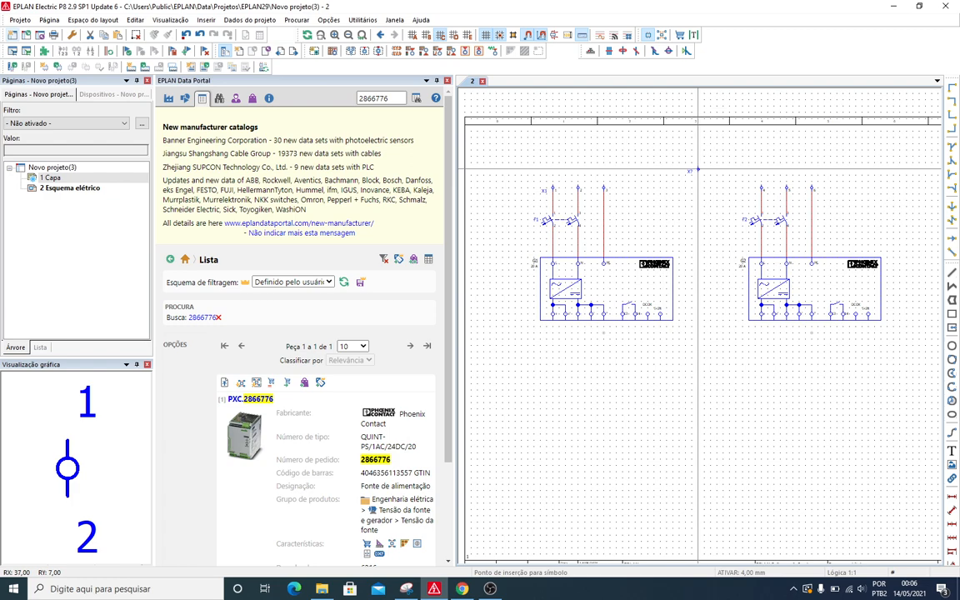
key("Escape")
- Create a text reading "Entrada de energia F+F+PE" with its alignment set to "No meio centralizado"
key("t")
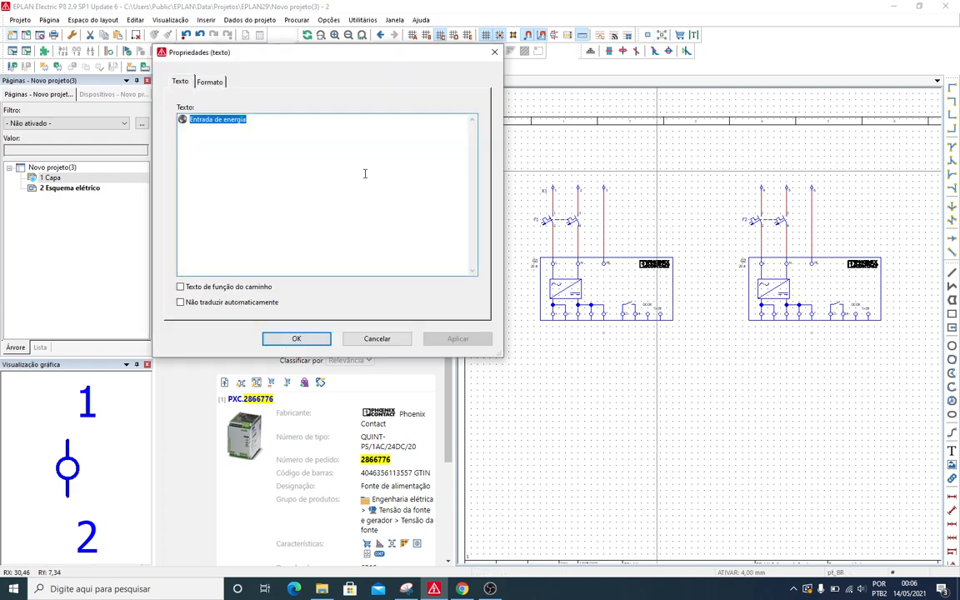
left_click(364, 174)
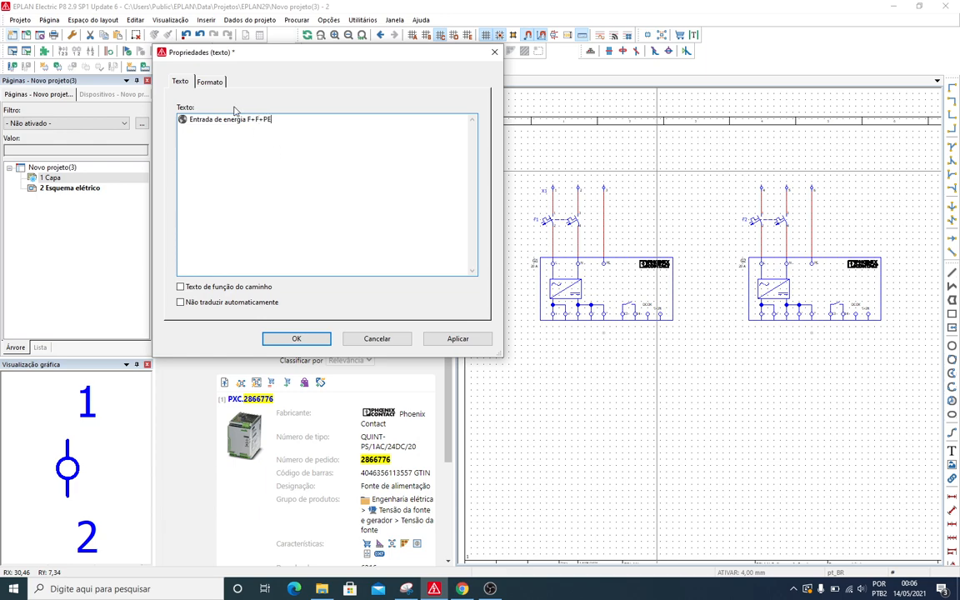
left_click(207, 81)
left_click(456, 149)
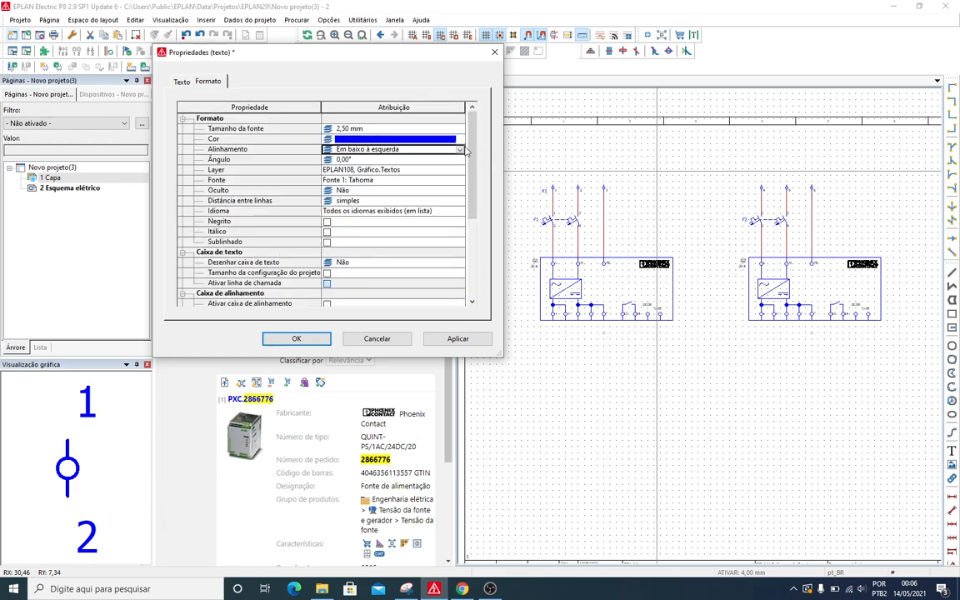
left_click(460, 149)
left_click(397, 228)
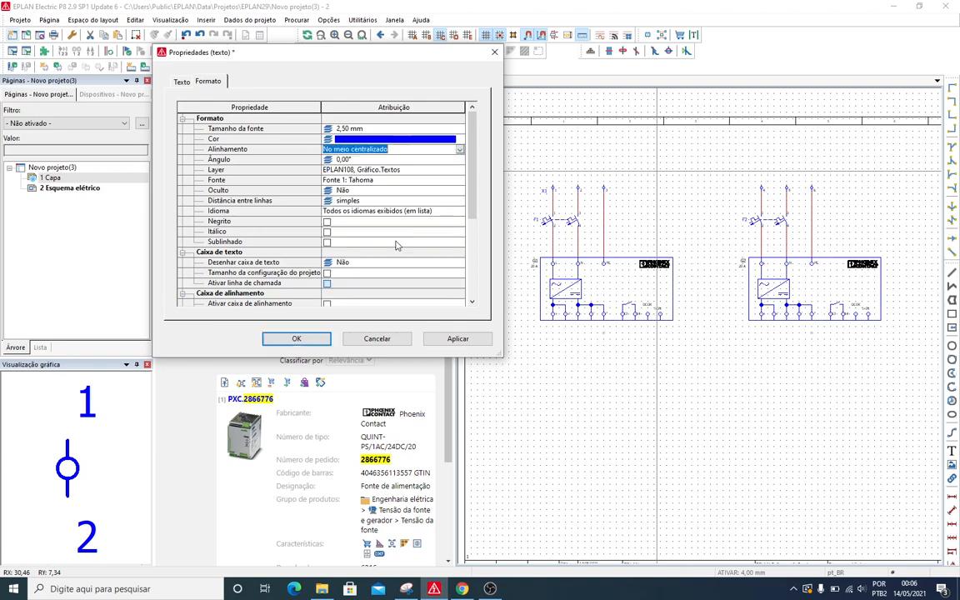
- Add the second line "Entrada 1" to the text and place it centred above the first power supply's terminals
left_click(180, 81)
type("Entrada 1")
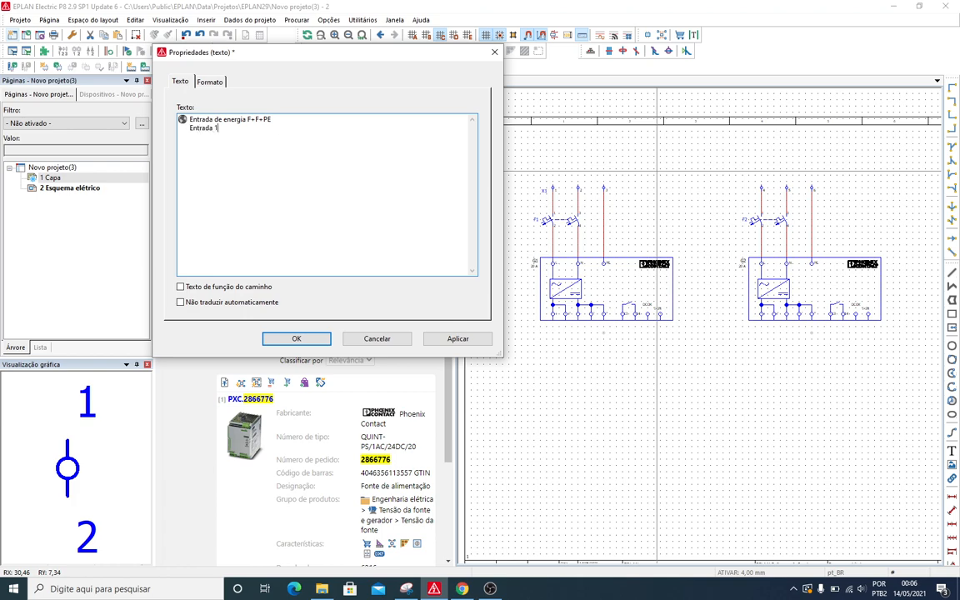
key("Return")
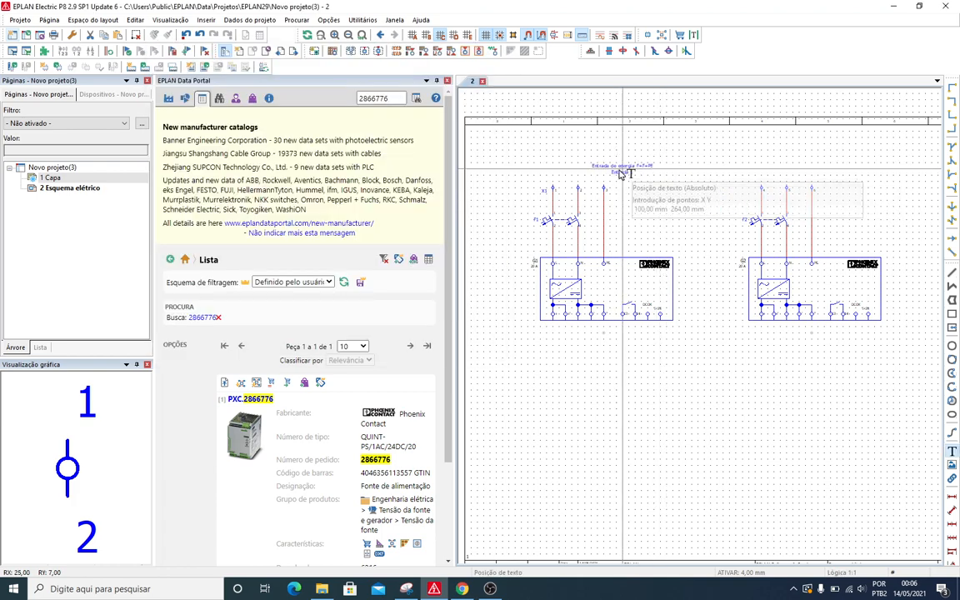
scroll(610, 172, "up", 2)
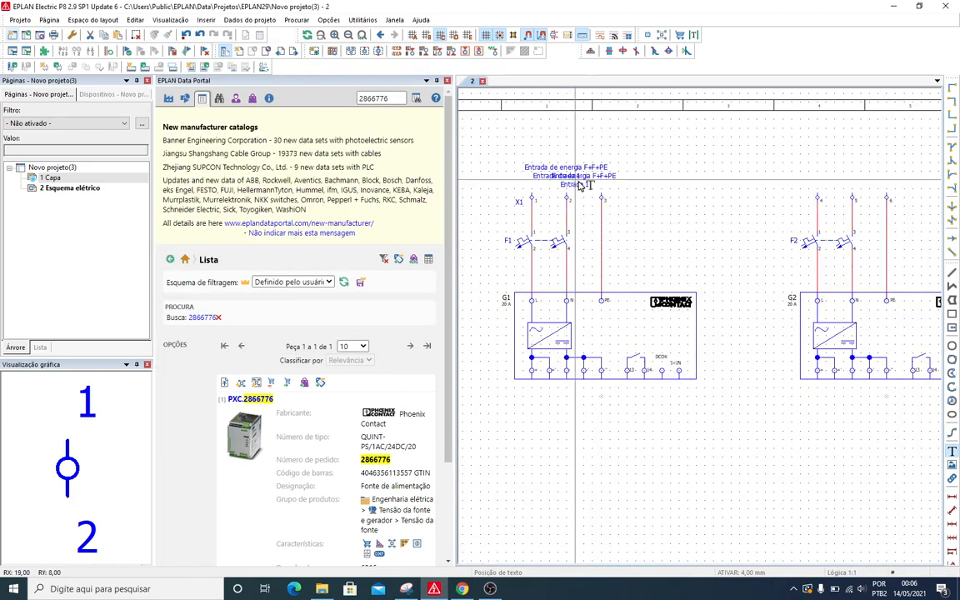
left_click(524, 147)
key("ctrl+z")
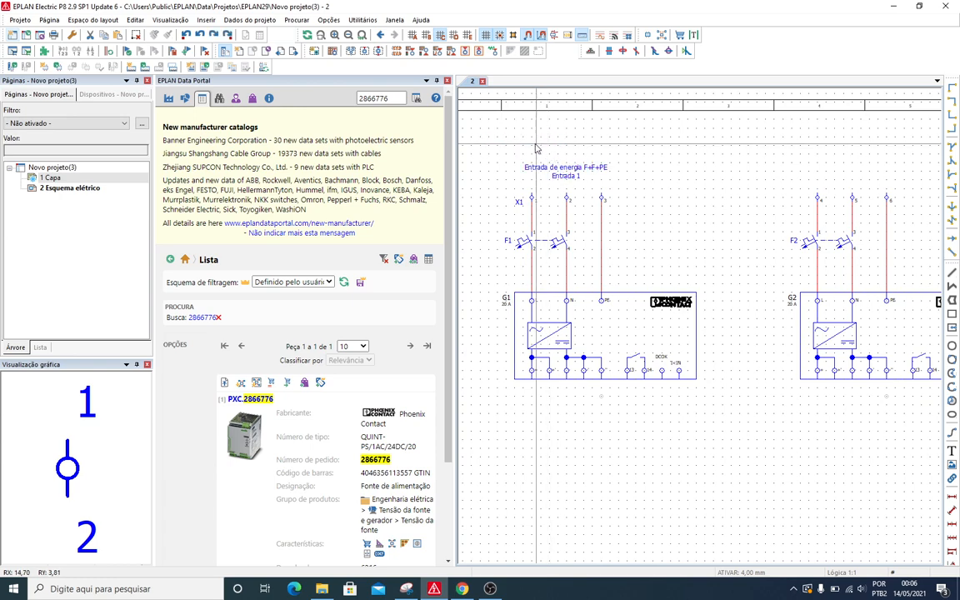
- Duplicate the energy input label above the second power supply's terminals
key("d")
left_click_drag(513, 142, 658, 185)
left_click(567, 173)
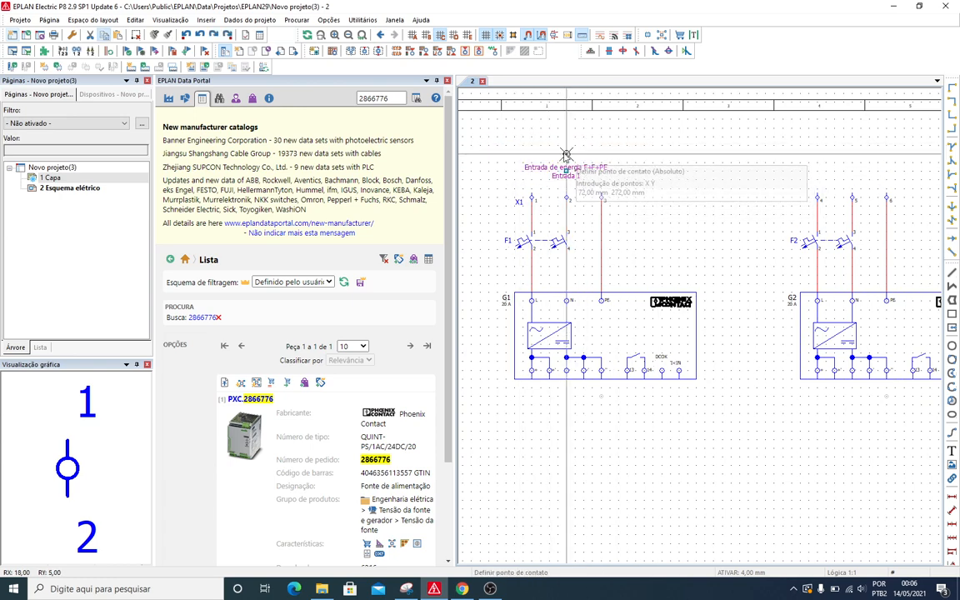
left_click(854, 167)
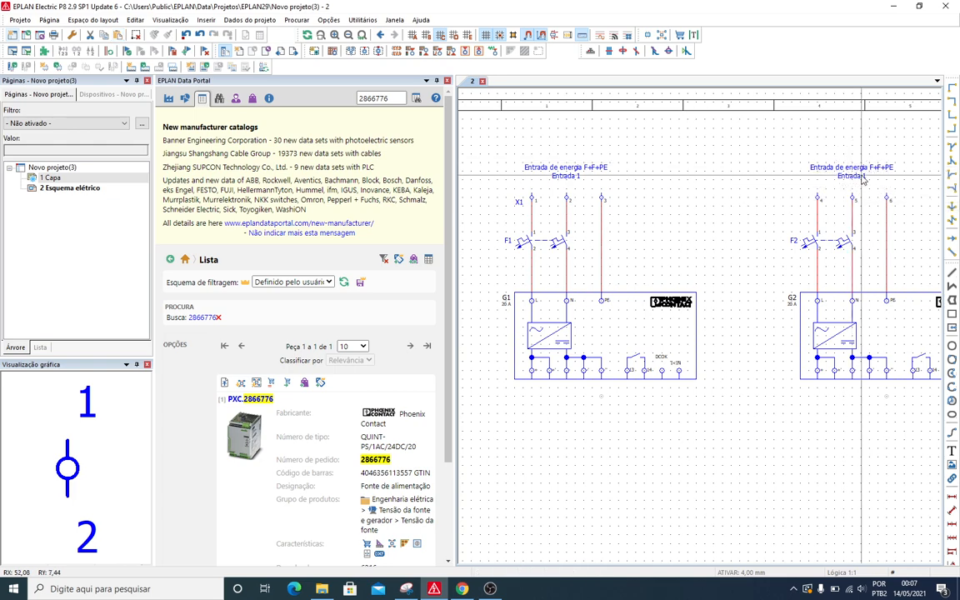
- Change the second line of the label above the second power supply to "Entrada 2"
double_click(851, 171)
left_click(189, 83)
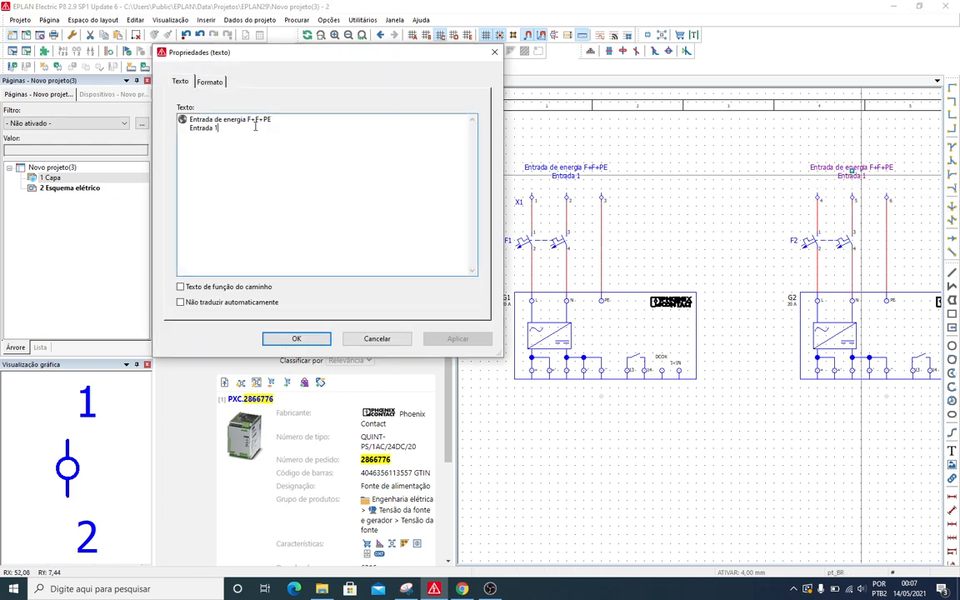
key("BackSpace")
type("2")
key("Return")
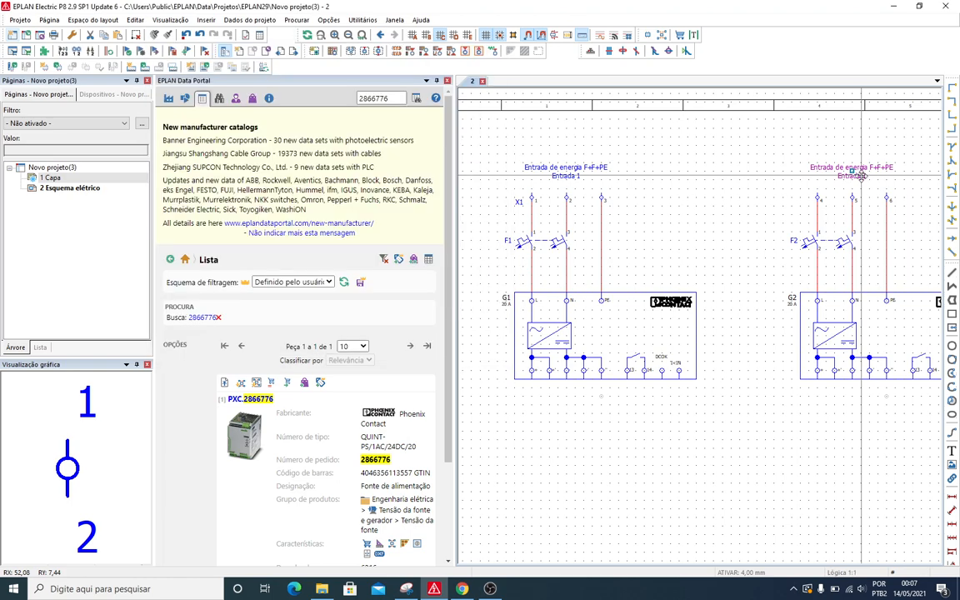
- Replace the three terminals above the second power supply with a copy of the X1 terminals
left_click_drag(797, 185, 914, 210)
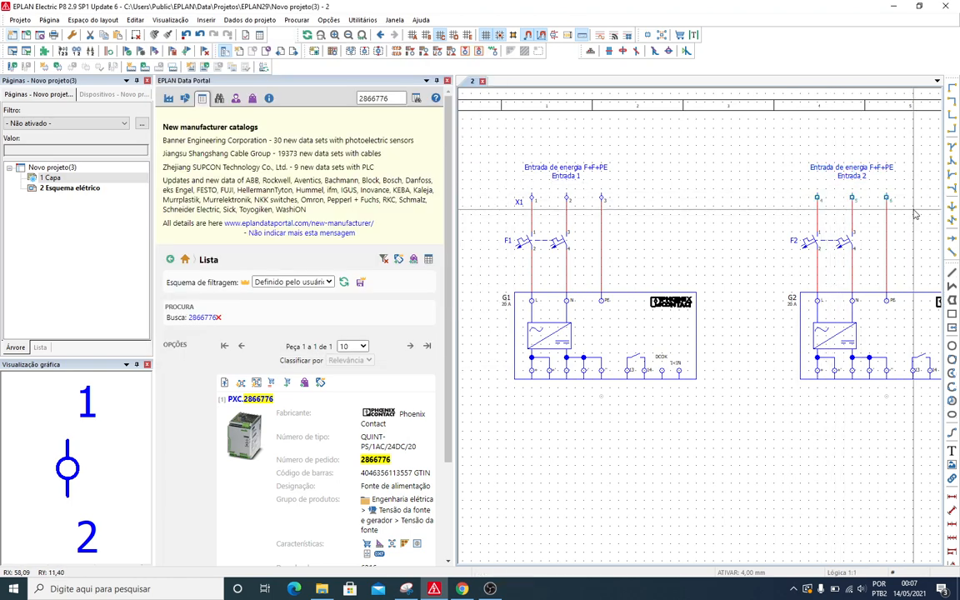
key("Delete")
left_click_drag(498, 177, 631, 213)
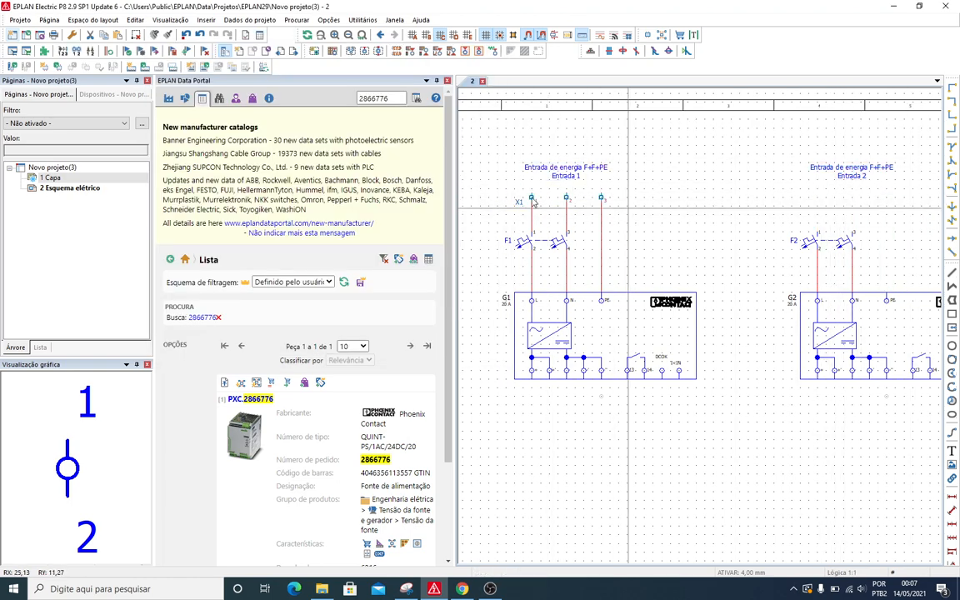
key("ctrl+c")
left_click(532, 132)
key("ctrl+v")
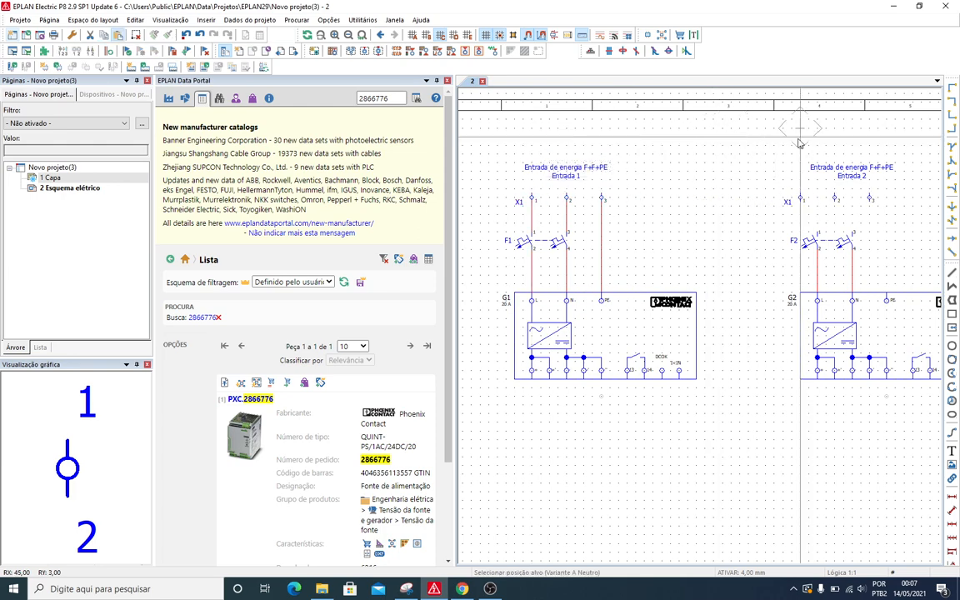
left_click(818, 132)
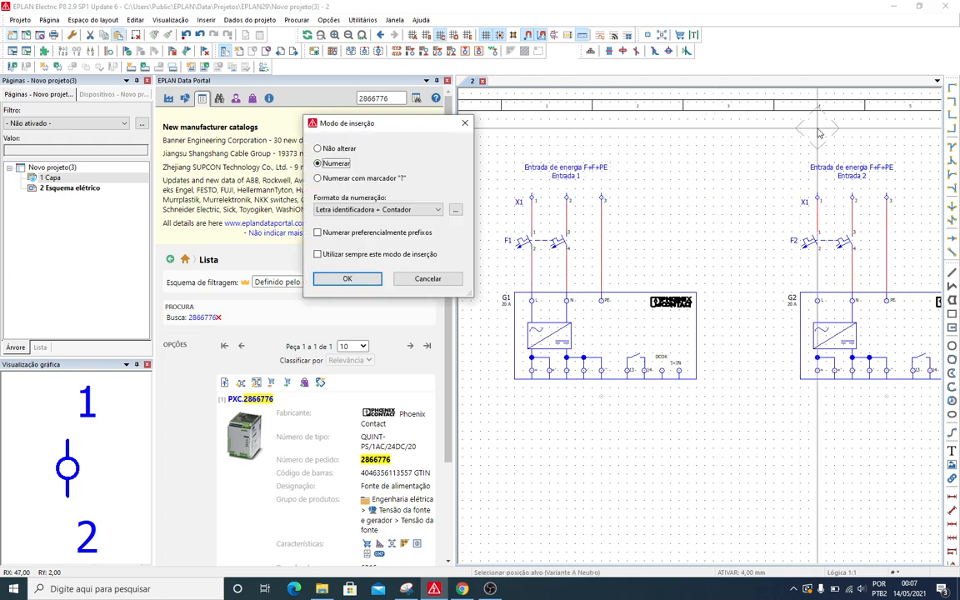
- Set the visible tag of the first terminal above the second power supply to X2
double_click(817, 200)
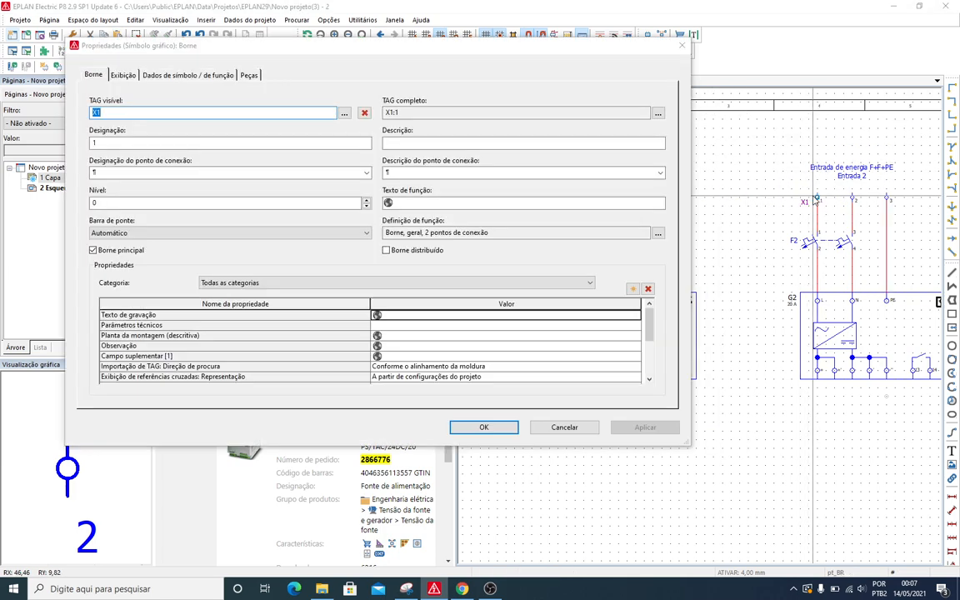
type("X2")
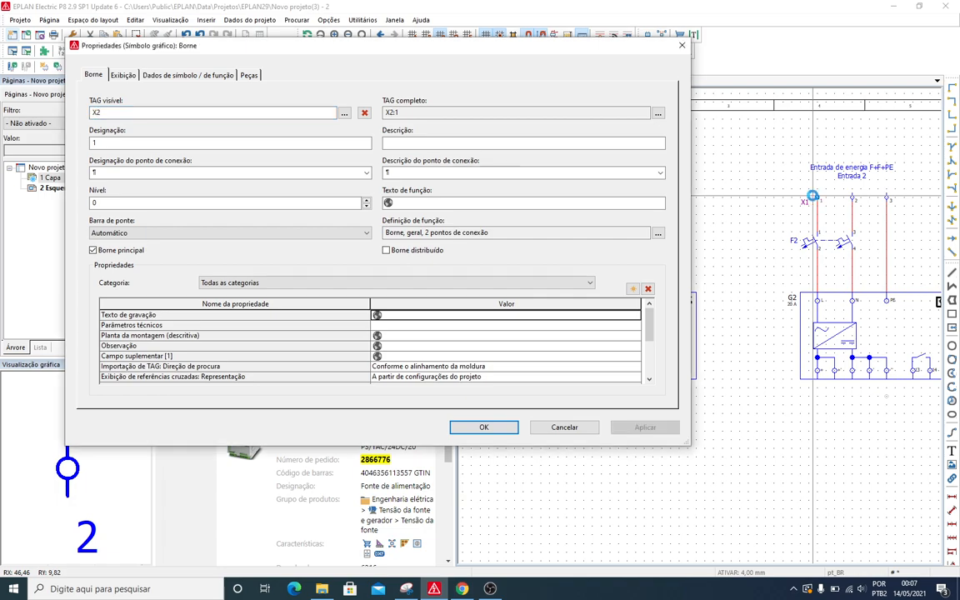
key("Return")
- Look up the redundancy module's article number on the Phoenix Contact page and search the EPLAN Data Portal for 2320186
scroll(573, 414, "up", 5)
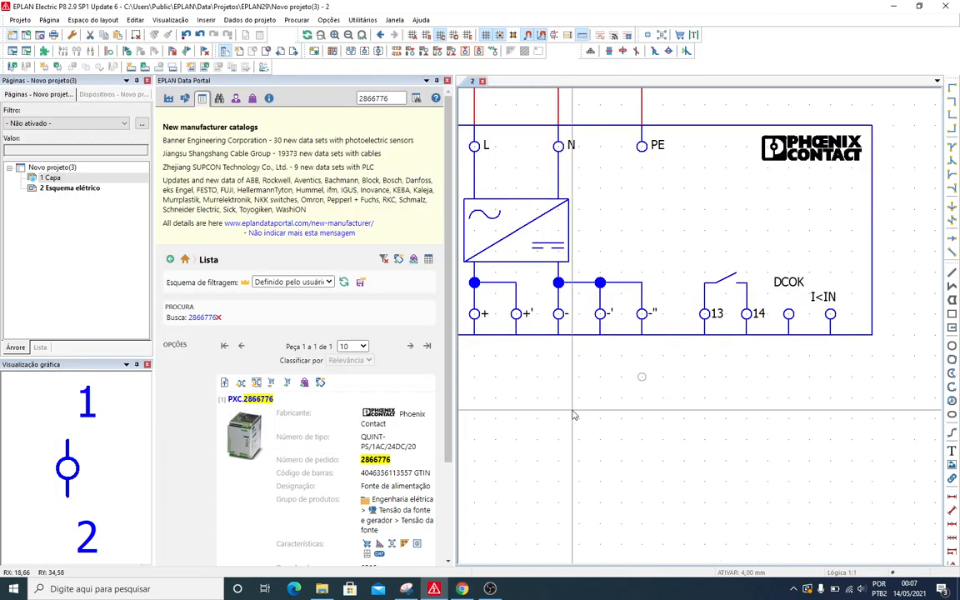
scroll(574, 412, "down", 8)
scroll(653, 428, "down", 2)
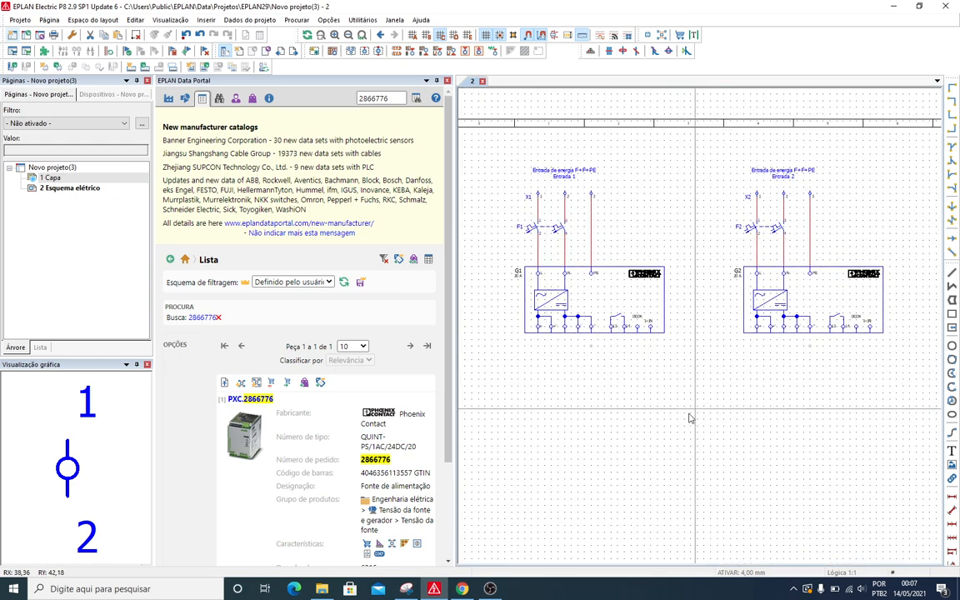
left_click(472, 588)
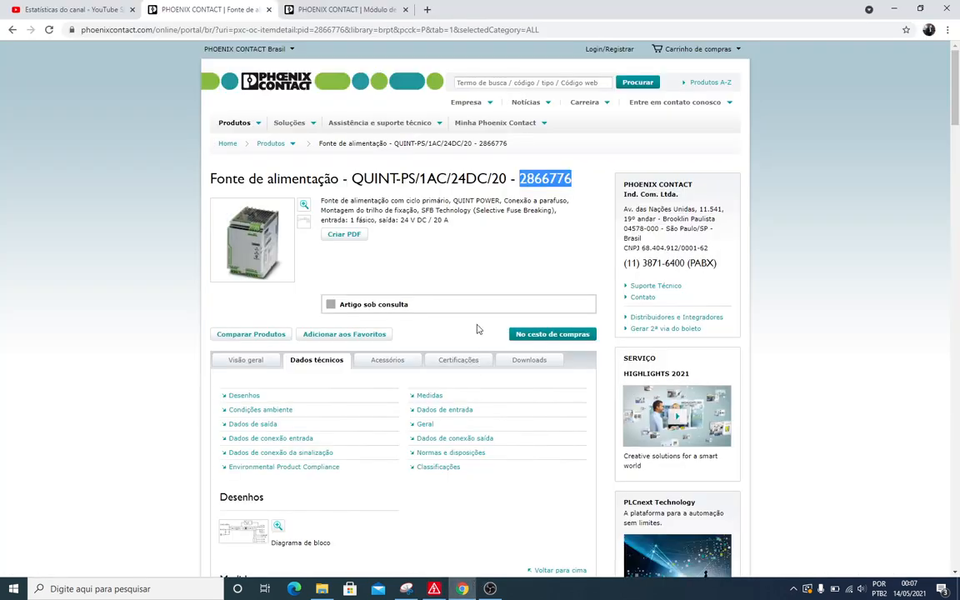
left_click(343, 10)
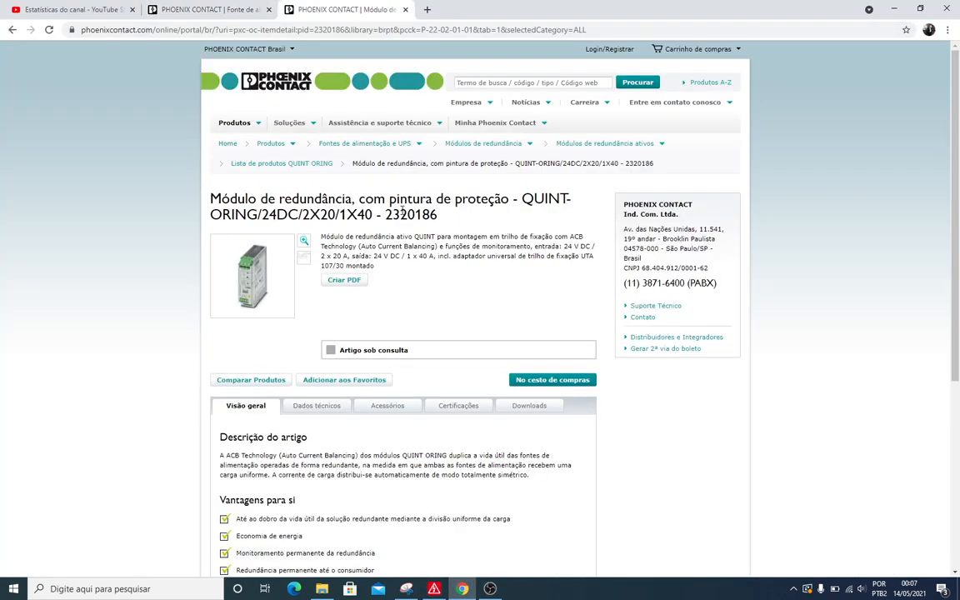
left_click(894, 9)
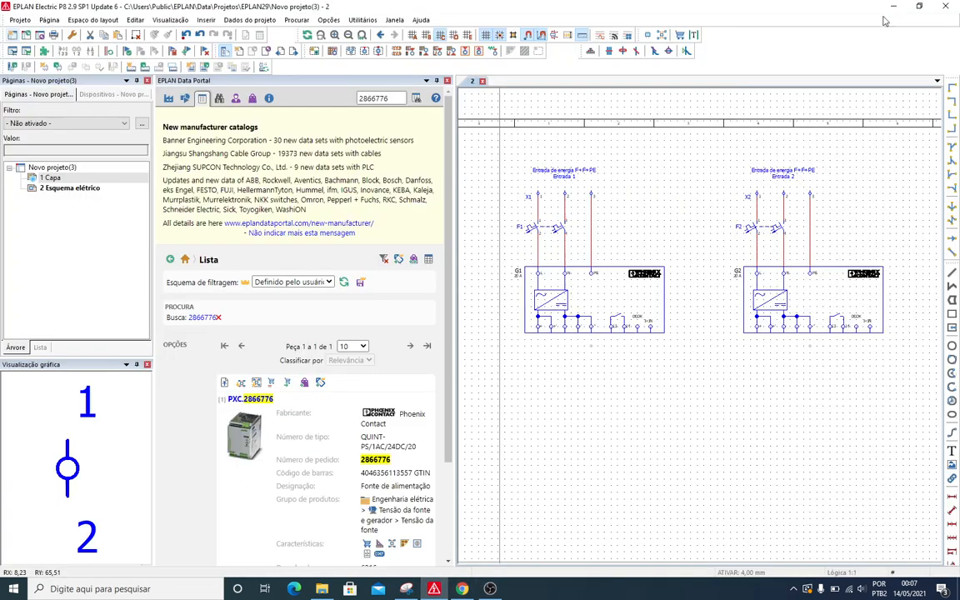
double_click(370, 98)
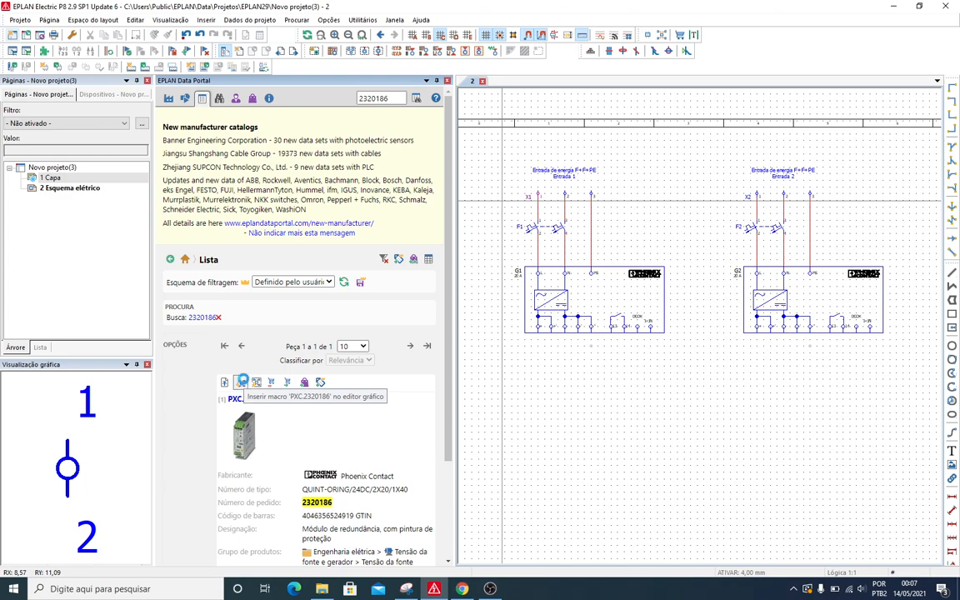
- Insert one PXC.2320186 redundancy module macro with the Numerar mode, below and between the two power supplies
left_click(243, 381)
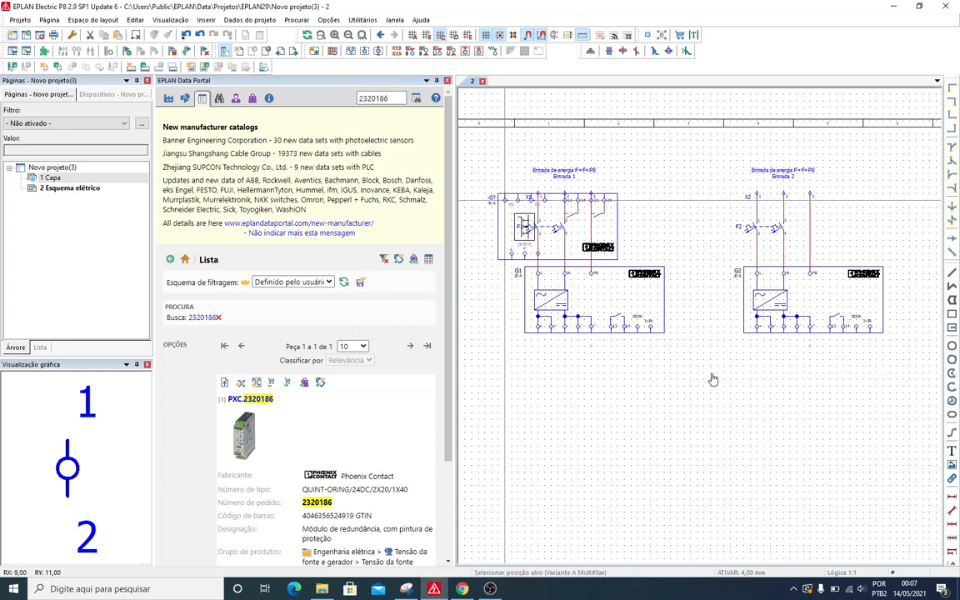
scroll(691, 409, "up", 1)
scroll(690, 408, "up", 2)
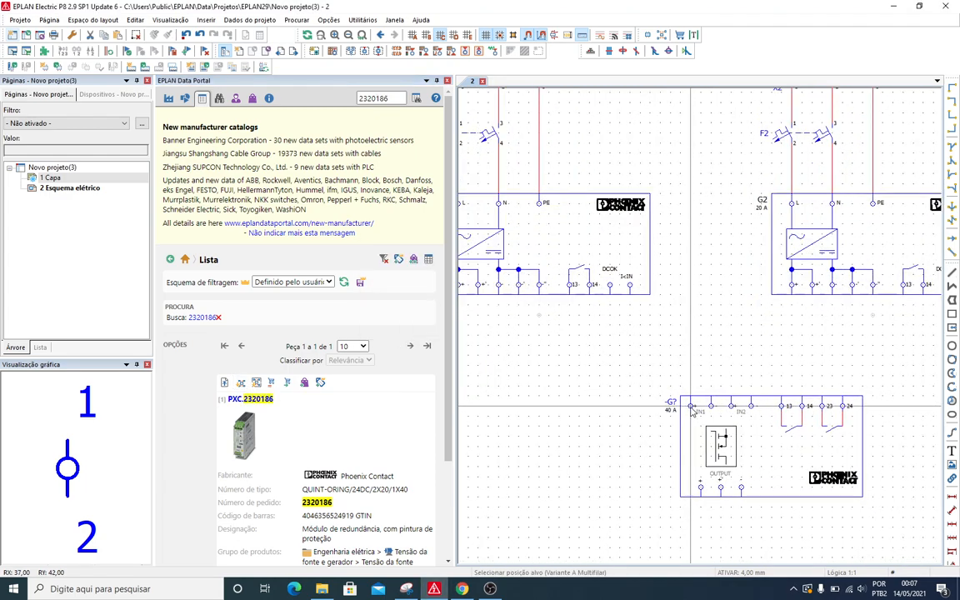
scroll(676, 408, "down", 4)
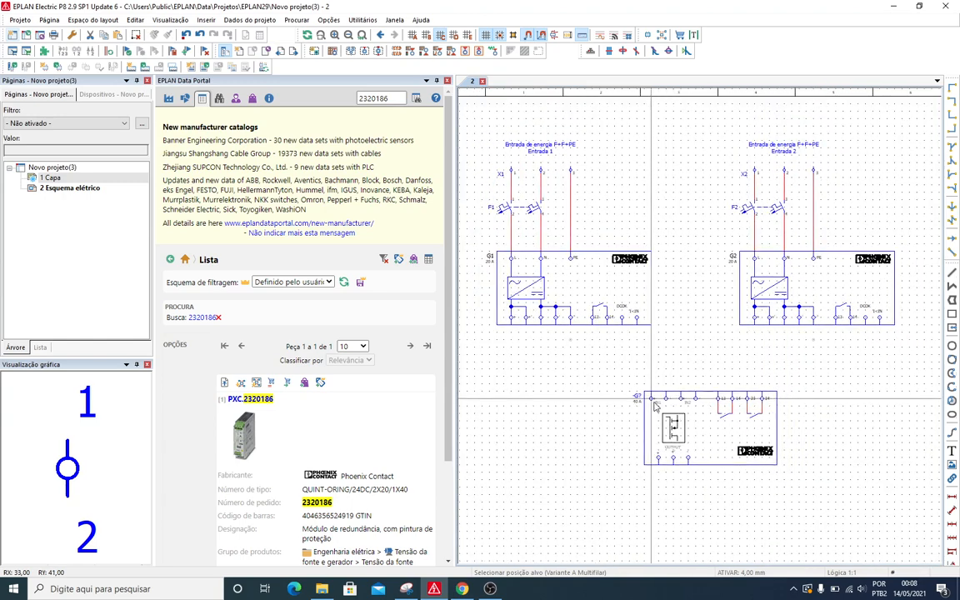
left_click(655, 406)
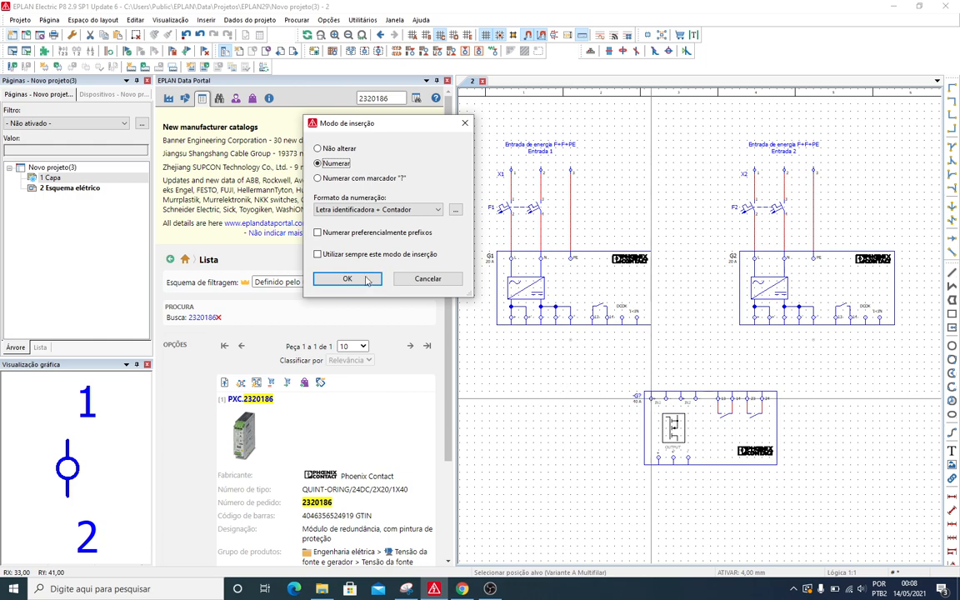
left_click(346, 279)
scroll(698, 483, "up", 5)
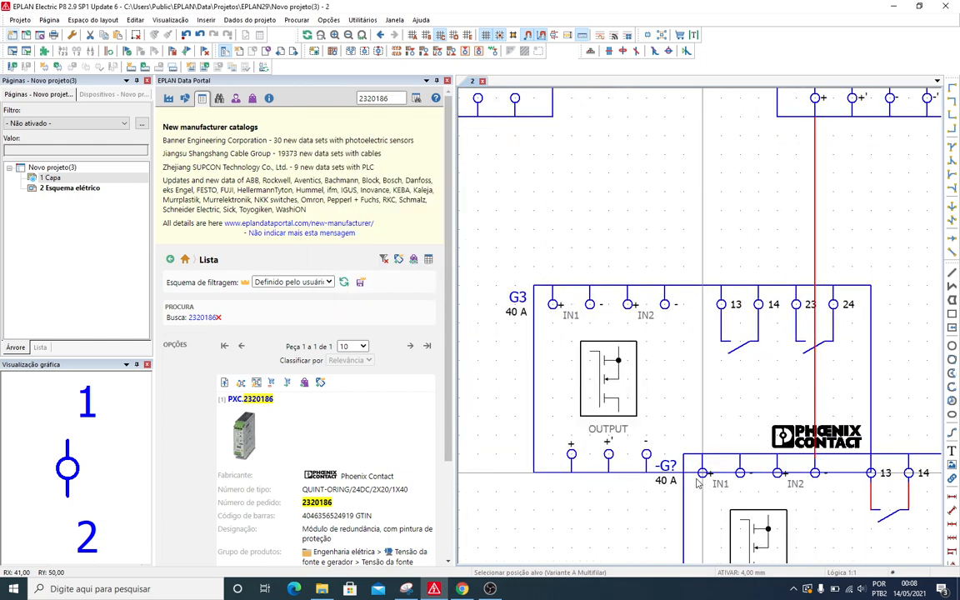
key("Escape")
- Examine the enlarged product picture of the redundancy module on the Phoenix Contact page, then return to the EPLAN schematic
scroll(698, 483, "down", 1)
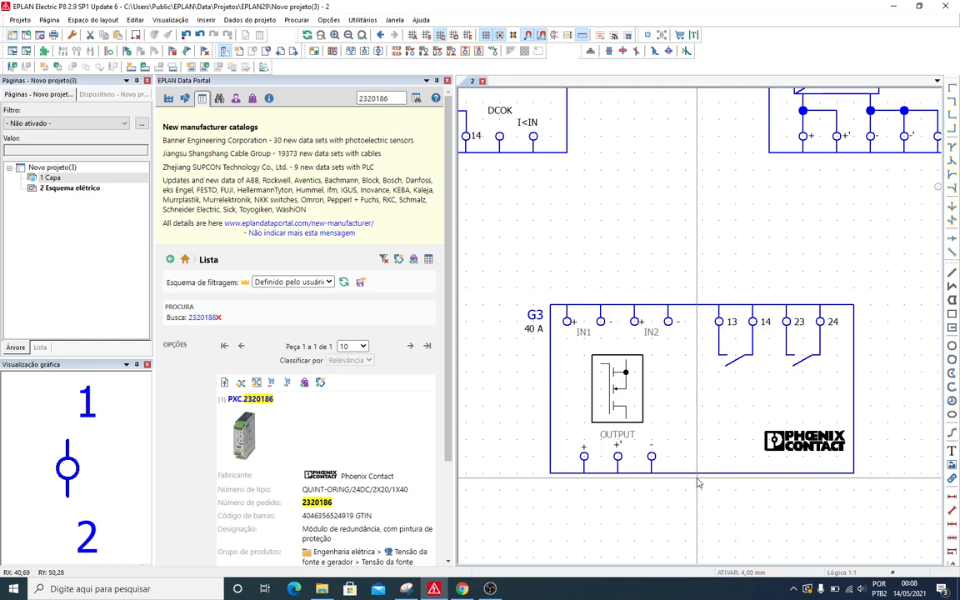
scroll(699, 483, "down", 1)
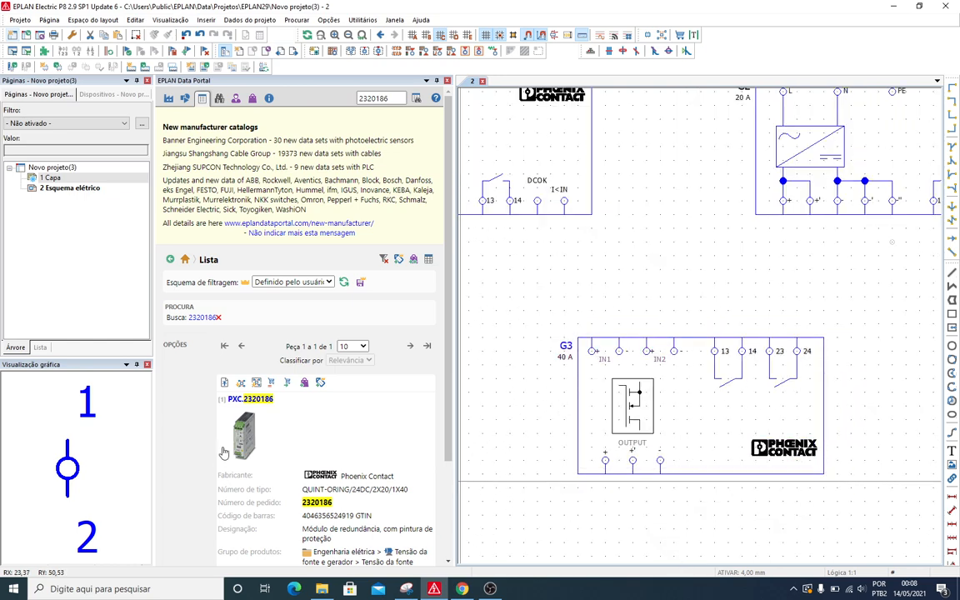
left_click(467, 588)
left_click(239, 267)
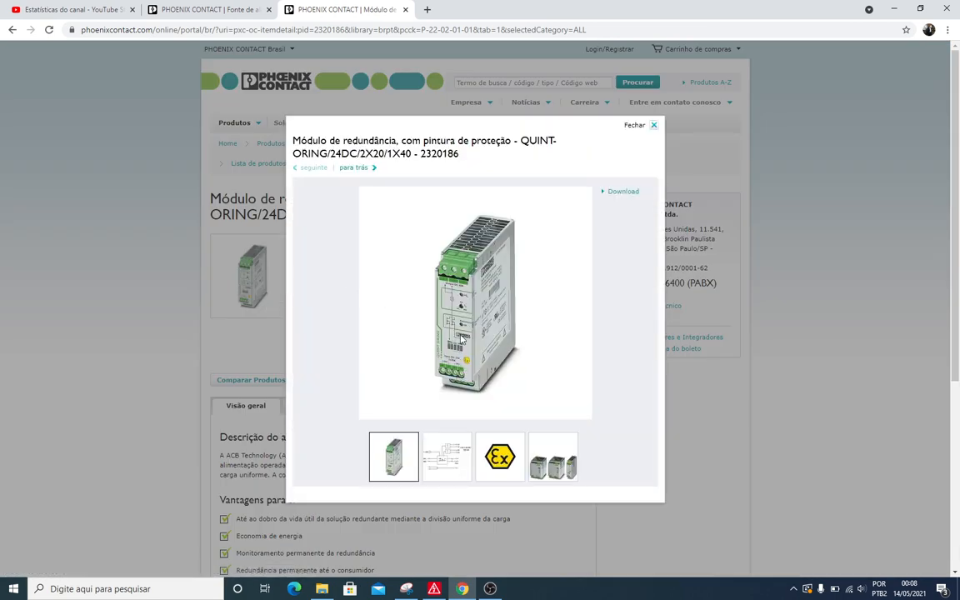
left_click(652, 125)
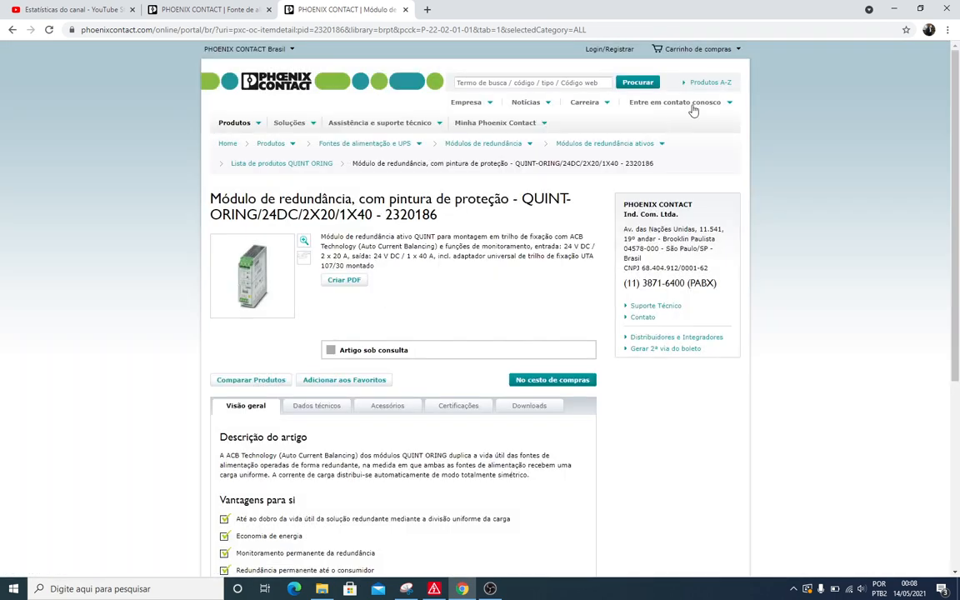
left_click(892, 10)
scroll(595, 311, "down", 2)
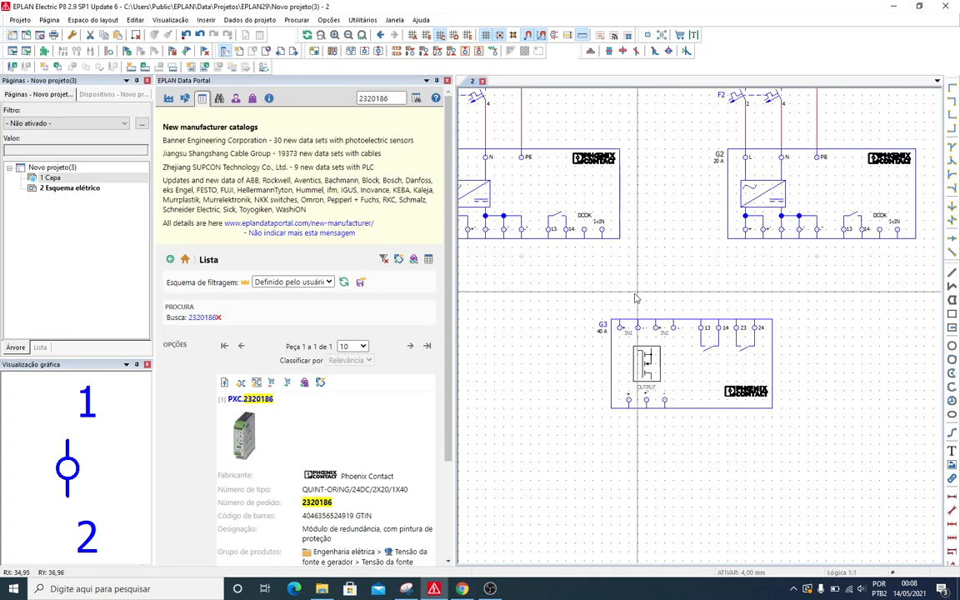
left_click_drag(595, 311, 814, 444)
scroll(592, 338, "up", 2)
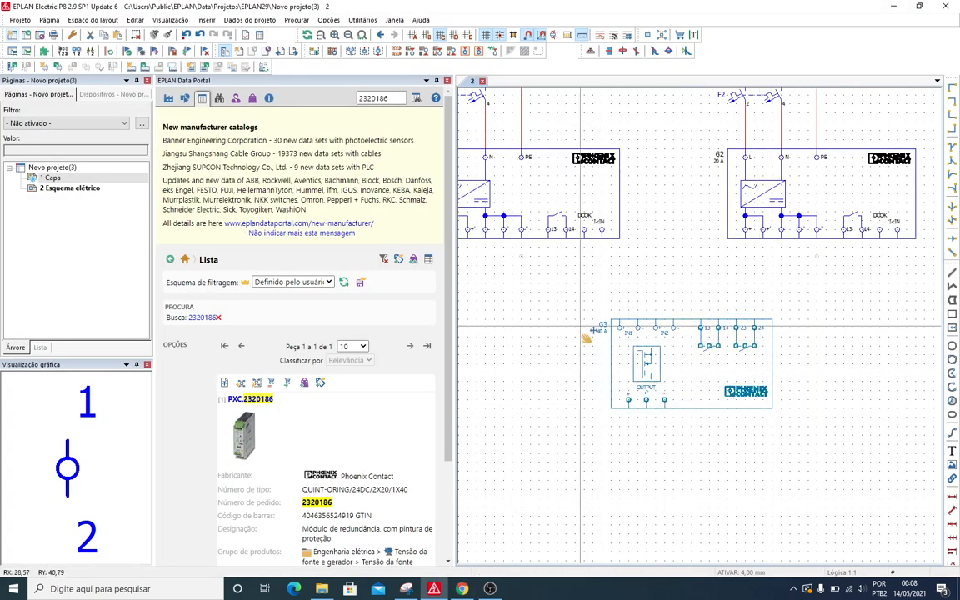
left_click(595, 342)
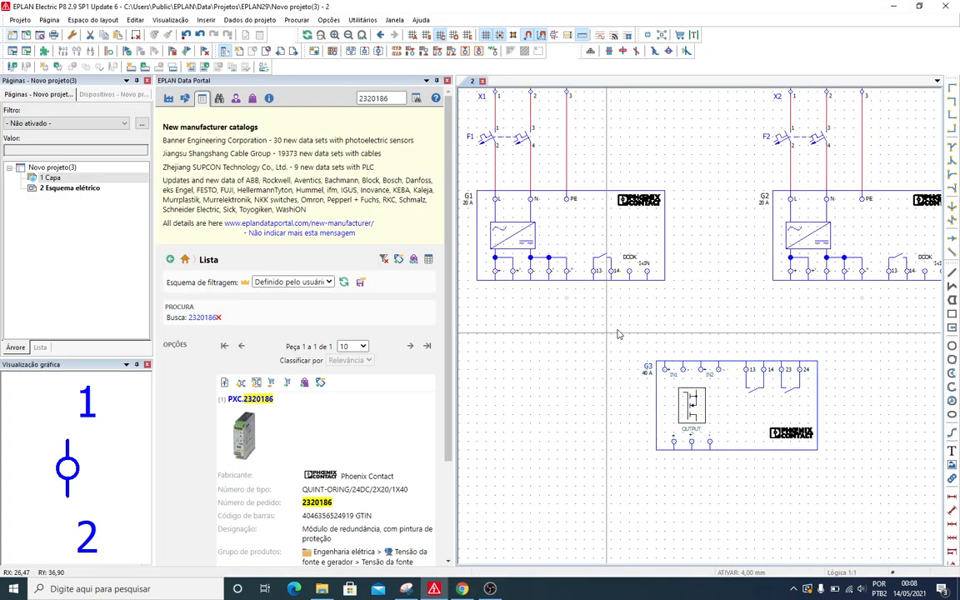
- Connect the first power supply's + output to the redundancy module's IN1 + with angle symbols, then shift the horizontal run one grid step down
left_click(951, 116)
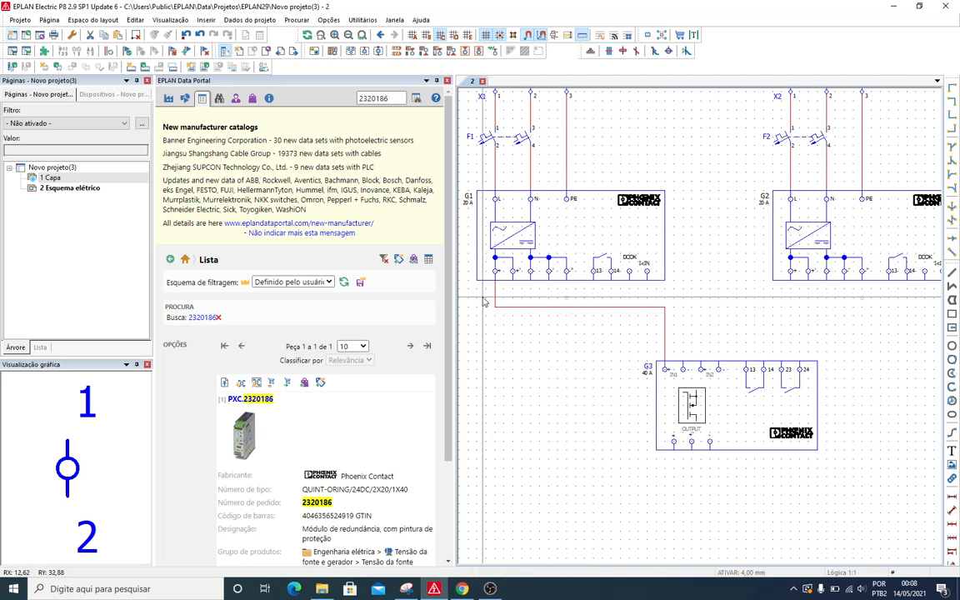
left_click(664, 308)
key("Escape")
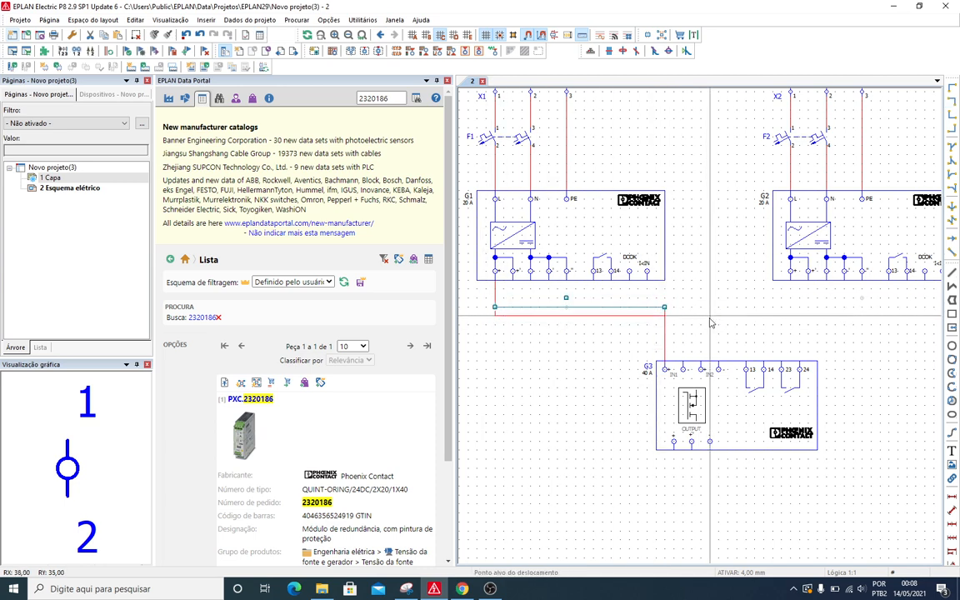
left_click(710, 317)
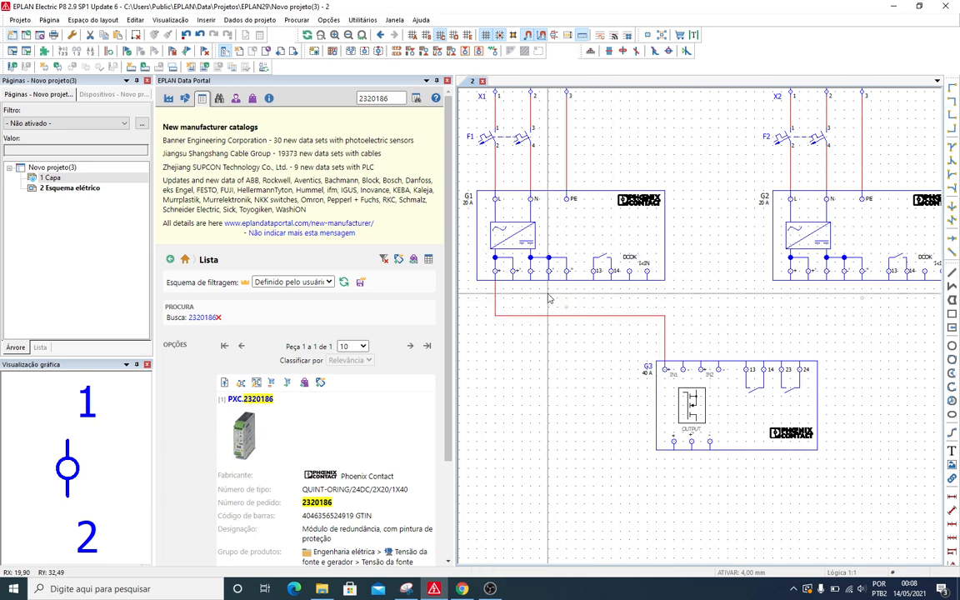
- Duplicate the connection angles and align them to join the first power supply's - output to the redundancy module's IN1 - input
left_click_drag(549, 299, 888, 313)
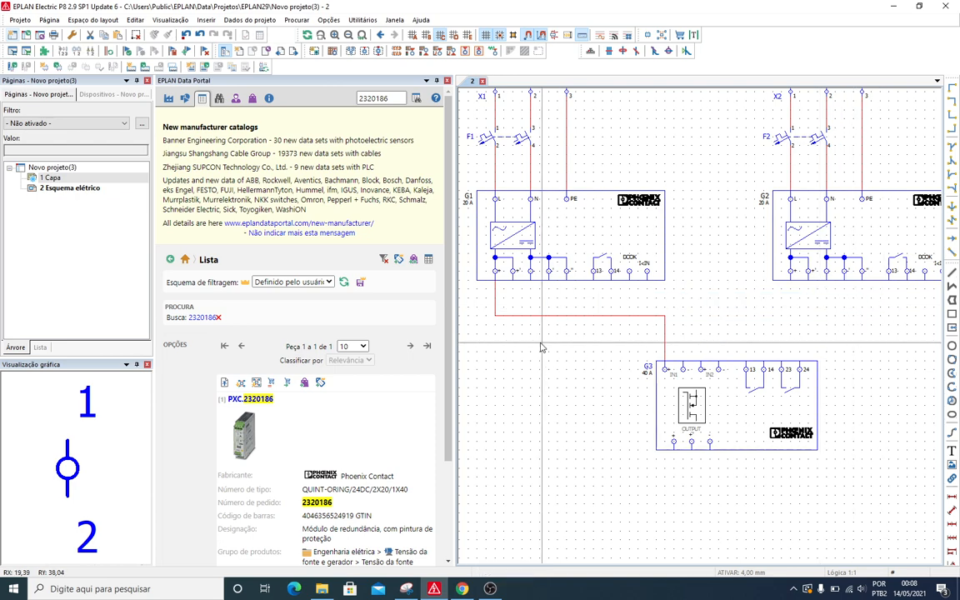
left_click_drag(487, 307, 718, 336)
key("ctrl+c")
left_click(522, 315)
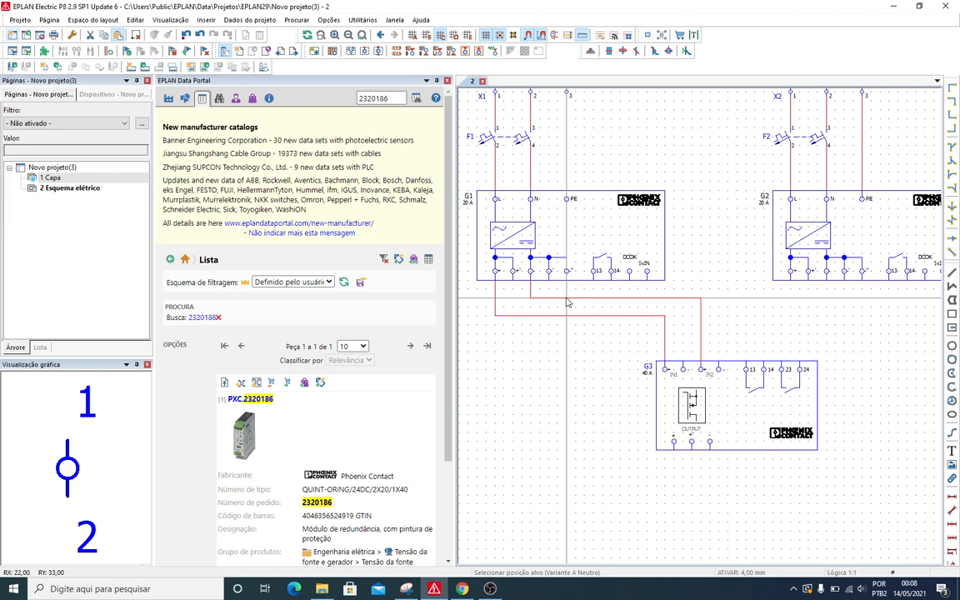
scroll(715, 342, "up", 2)
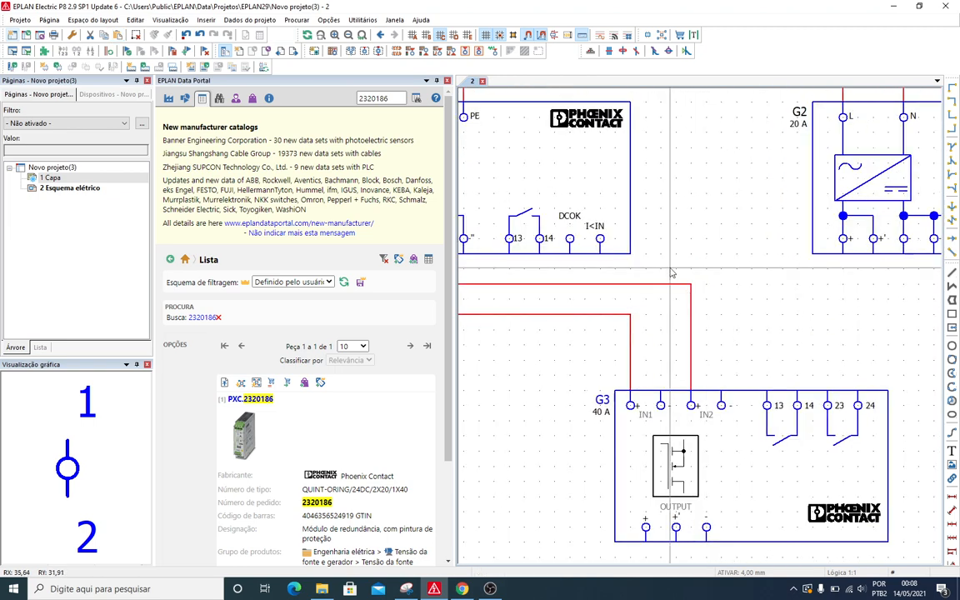
left_click(716, 347)
left_click(672, 360)
scroll(644, 424, "up", 4)
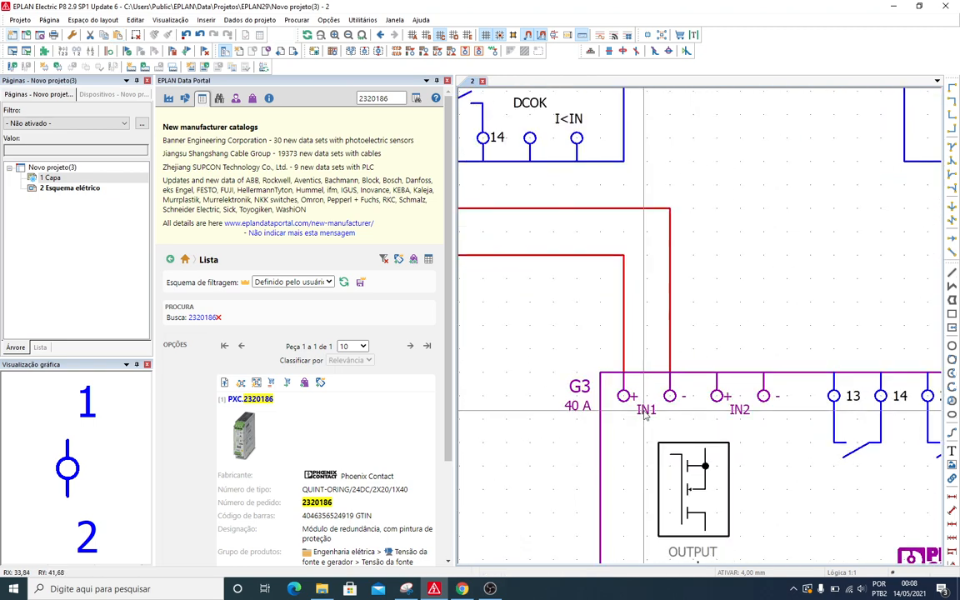
- Connect the second power supply's + and - outputs to the redundancy module's IN2 + and - inputs using angle symbols
scroll(757, 358, "down", 2)
middle_click_drag(771, 345, 641, 352)
scroll(641, 356, "down", 1)
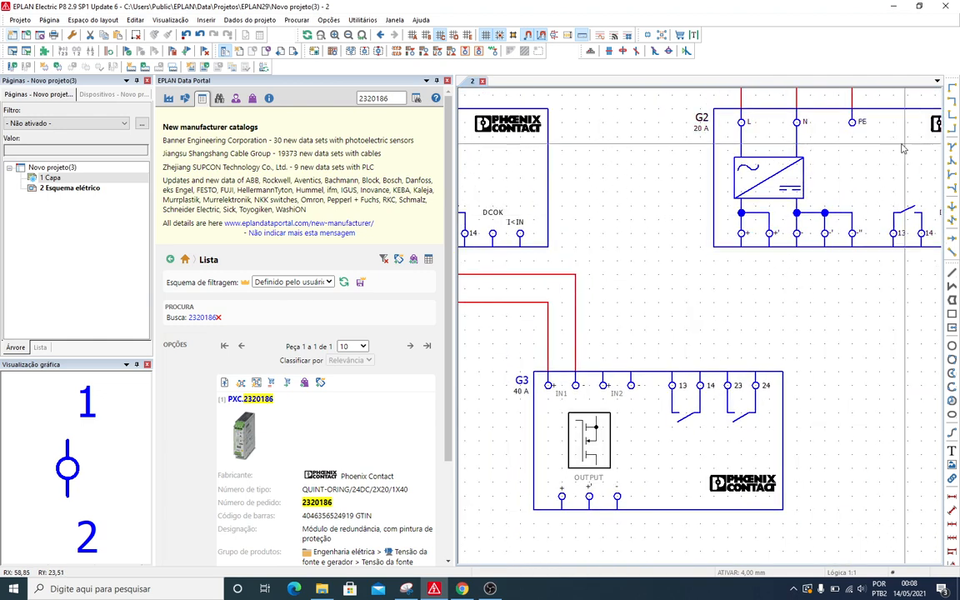
left_click(952, 123)
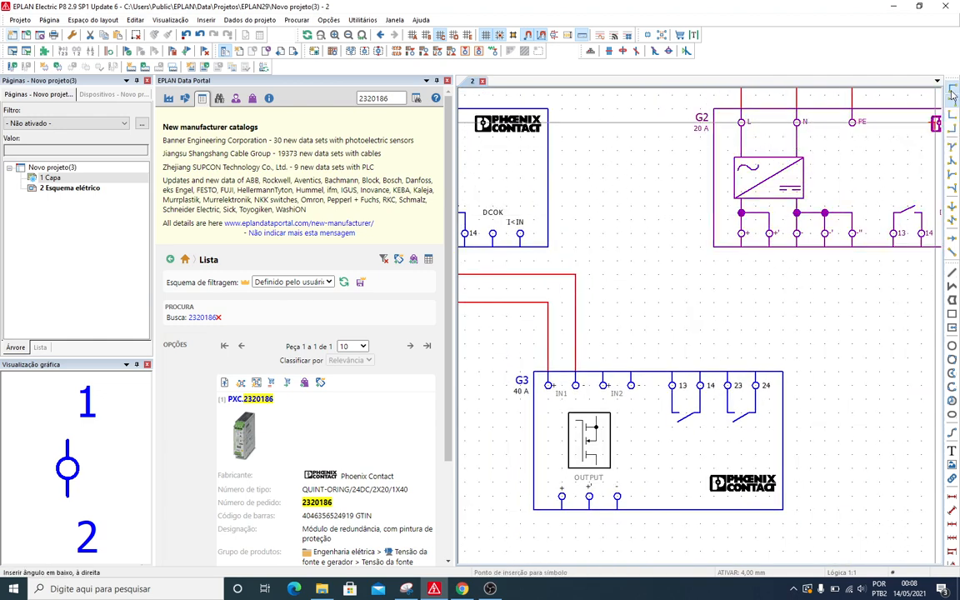
left_click(952, 94)
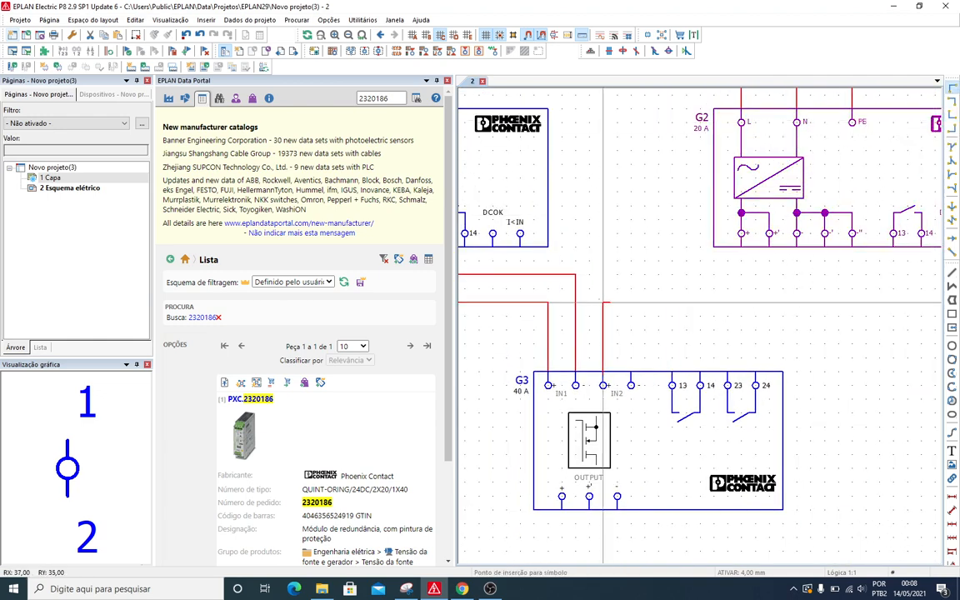
left_click(603, 273)
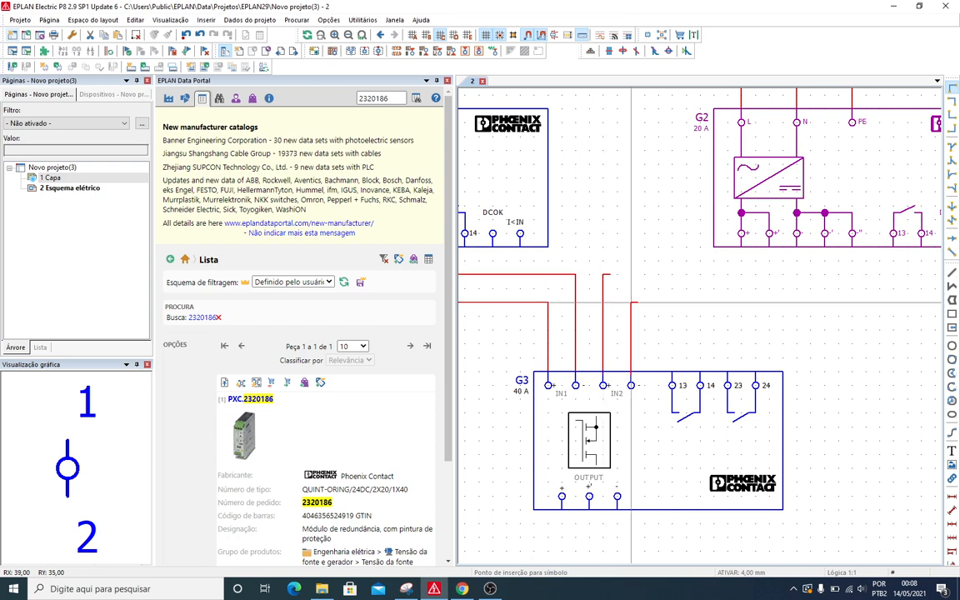
left_click(631, 302)
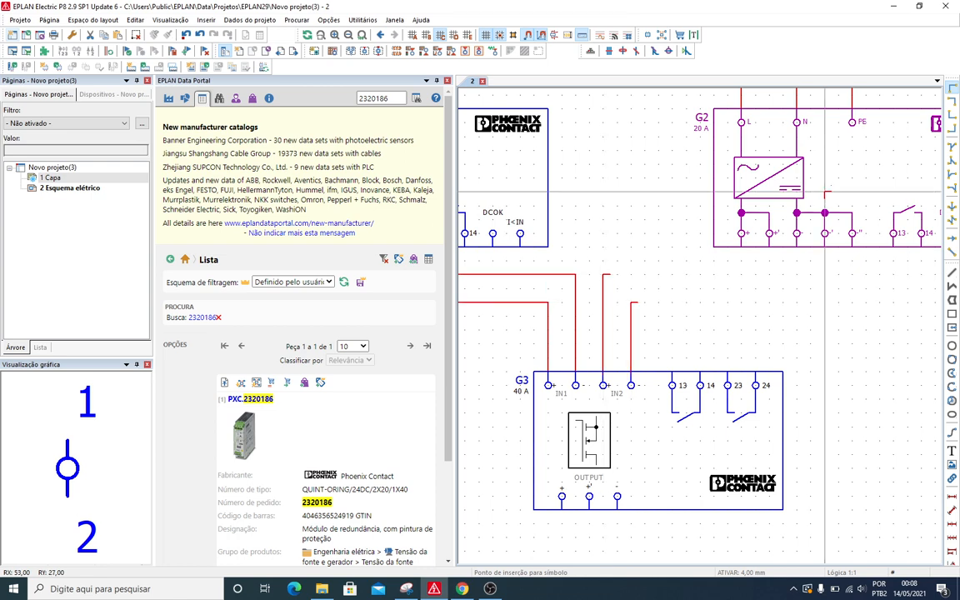
left_click(742, 274)
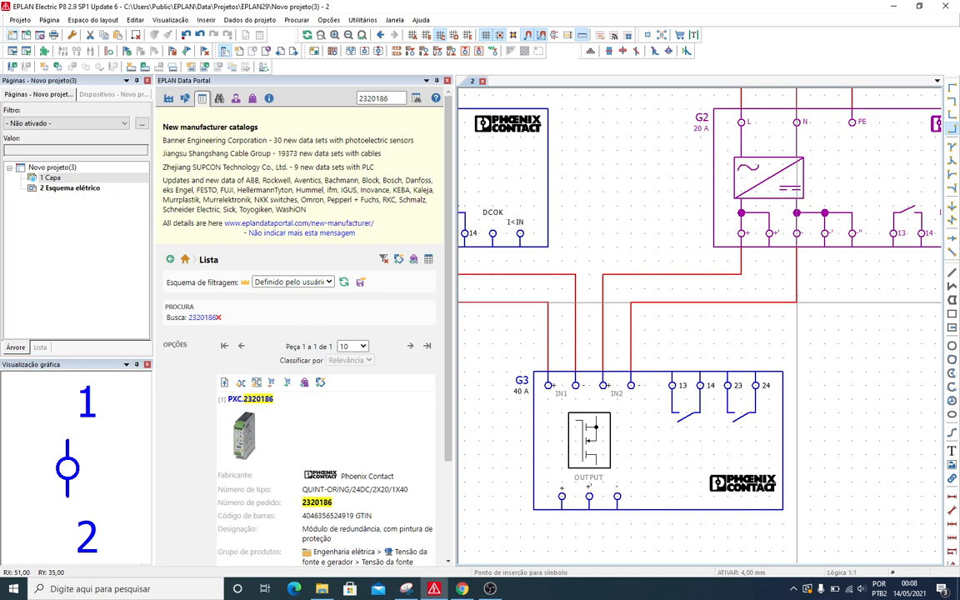
- Place right-turning angles below the redundancy module's + and - output terminals
scroll(700, 303, "down", 3)
scroll(643, 414, "up", 3)
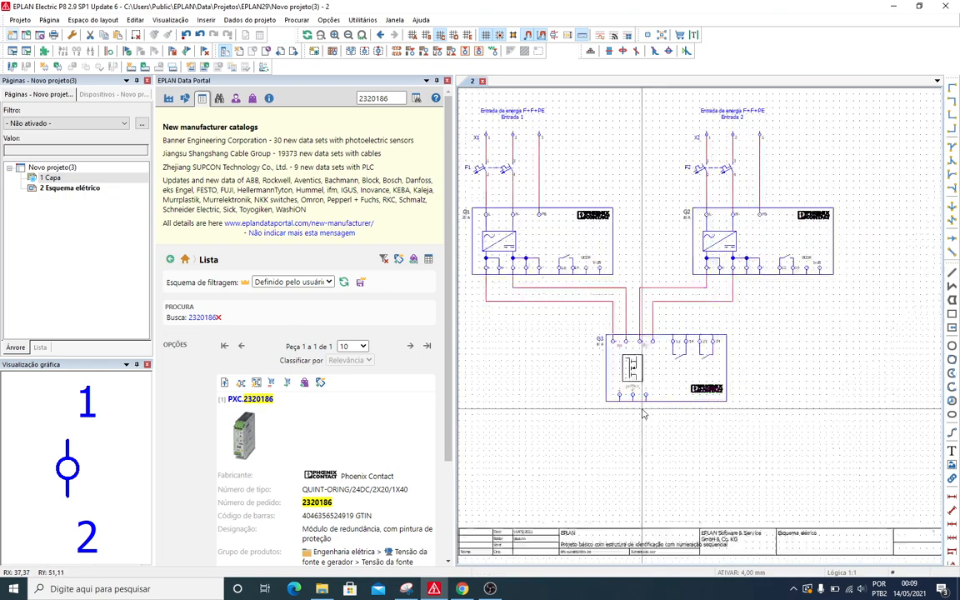
scroll(643, 414, "up", 1)
left_click(592, 378)
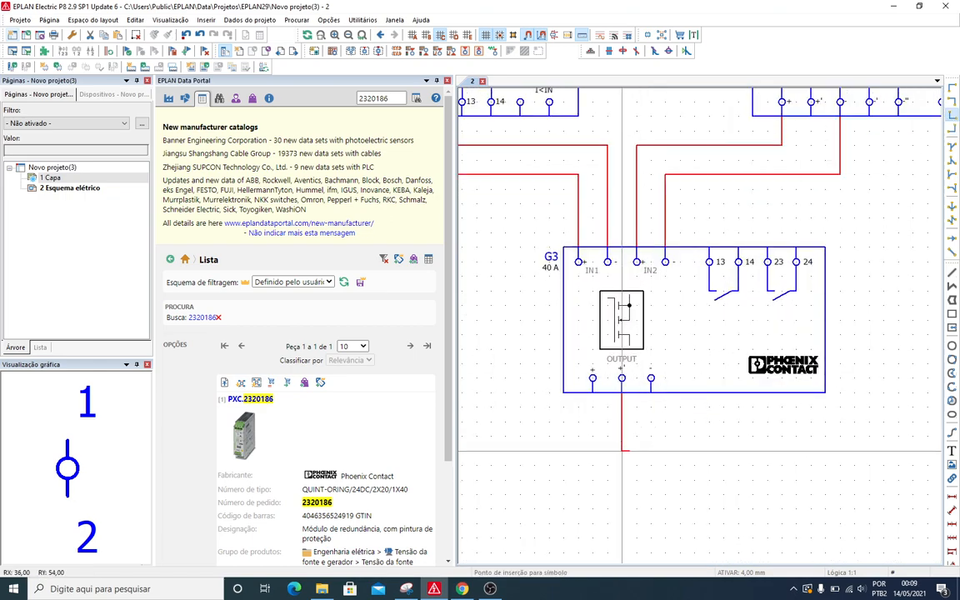
left_click(592, 422)
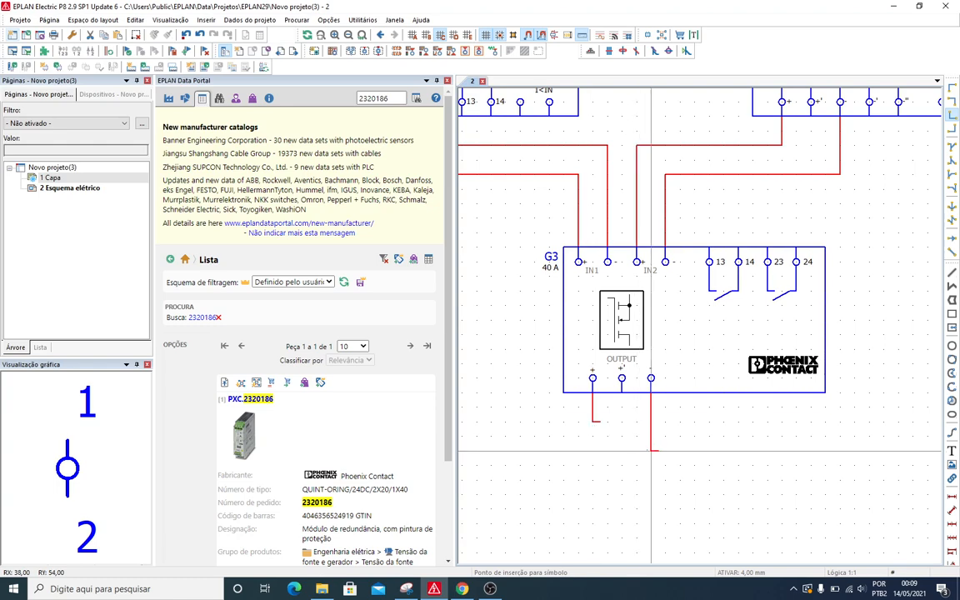
left_click(651, 451)
key("Escape")
- Move the + output's angle down so it sits one grid step below the - output's angle
left_click_drag(568, 412, 625, 435)
key("m")
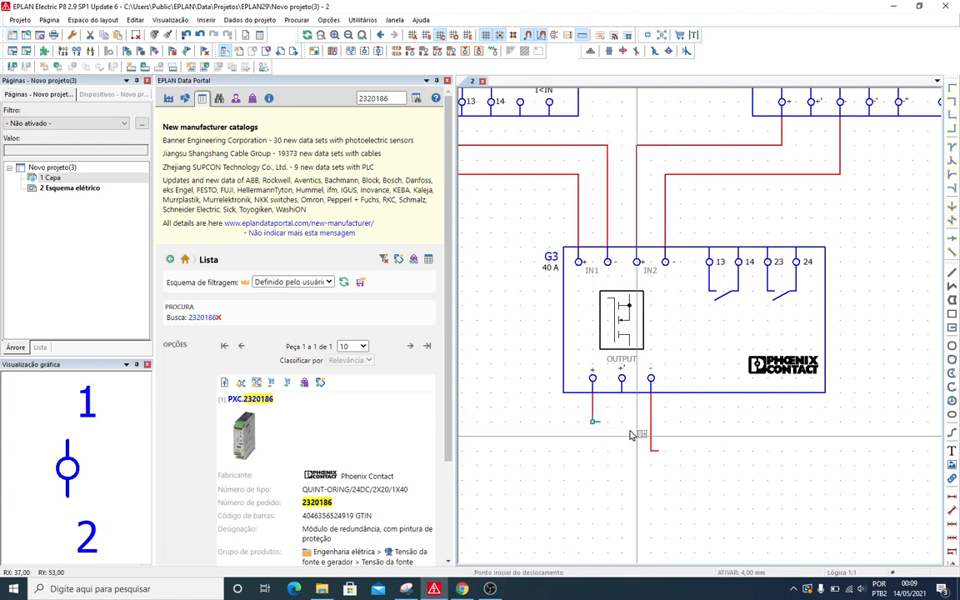
left_click(633, 498)
scroll(634, 498, "down", 1)
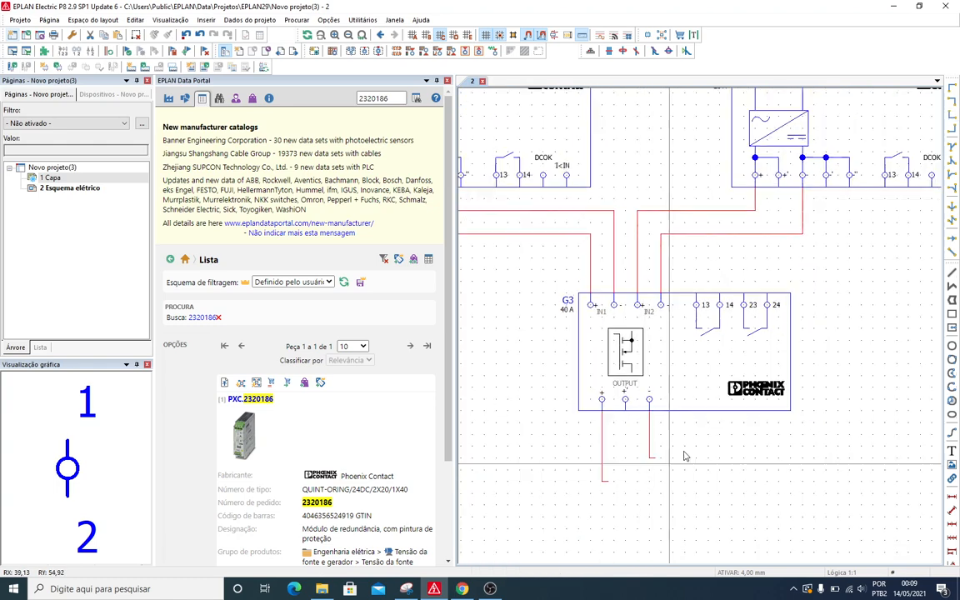
- Insert interruption points ending the module's two output wires, tagging the upper one +24Vcc and the lower one 0Vcc
left_click(952, 239)
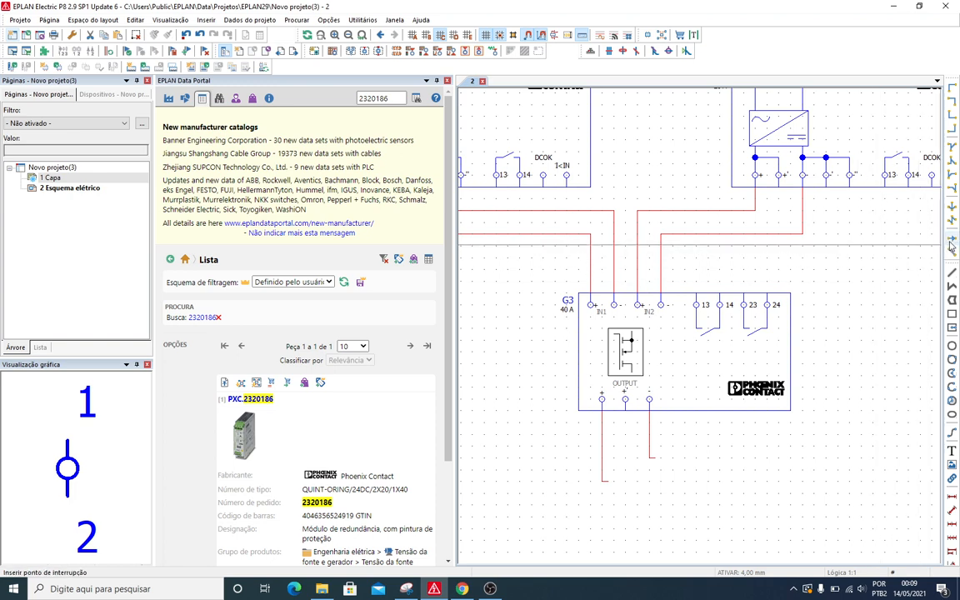
left_click(803, 458)
left_click(803, 481)
left_click(803, 460)
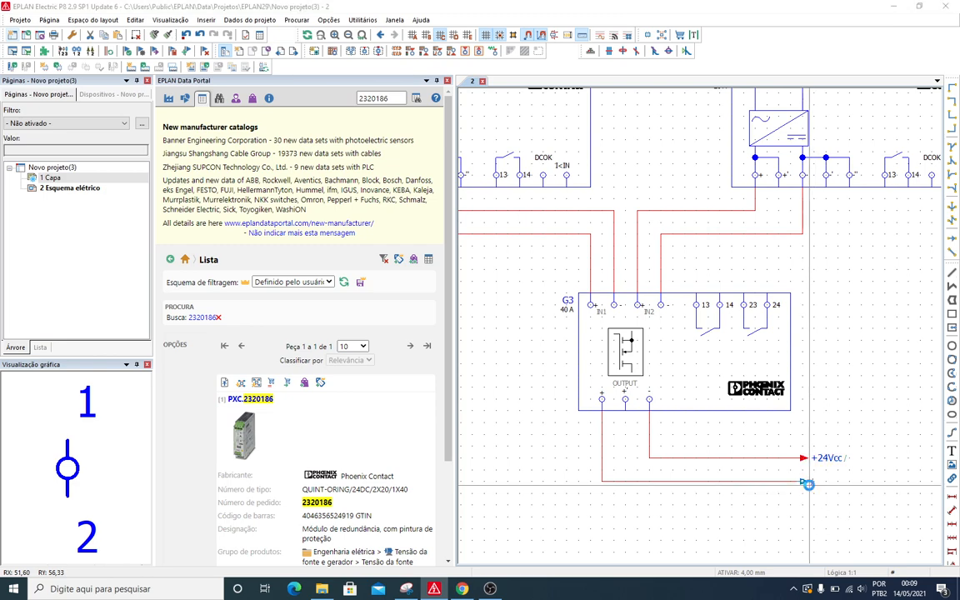
left_click(807, 484)
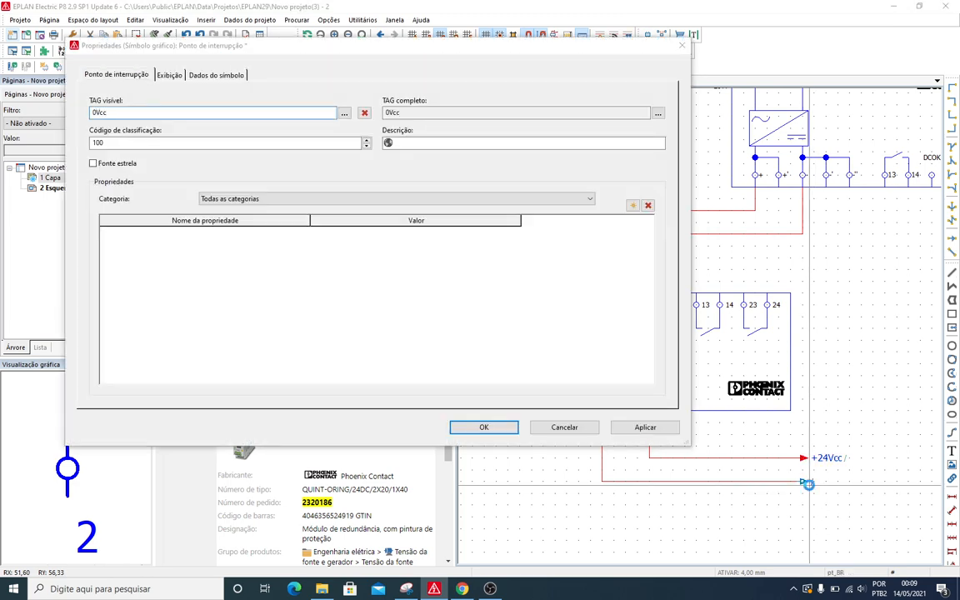
key("Return")
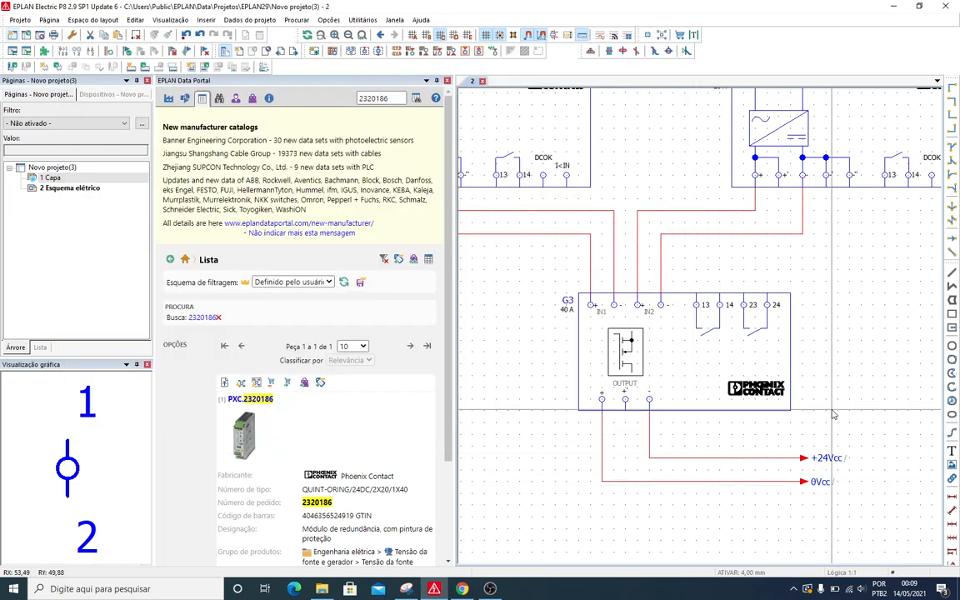
- Change the visible tags of the output interruption points to + on the upper wire and - on the lower wire
scroll(844, 410, "down", 2)
scroll(725, 401, "up", 3)
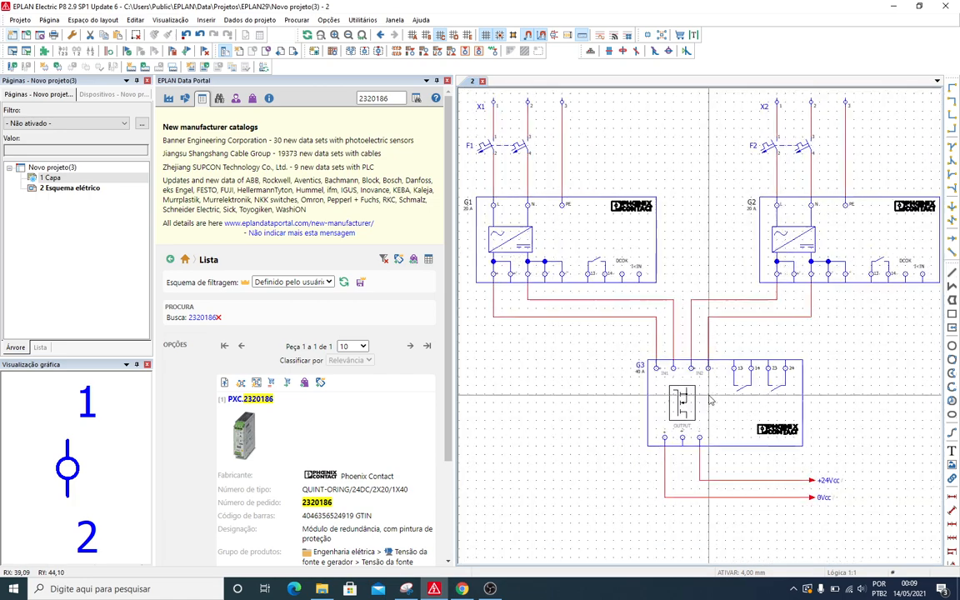
scroll(711, 401, "down", 2)
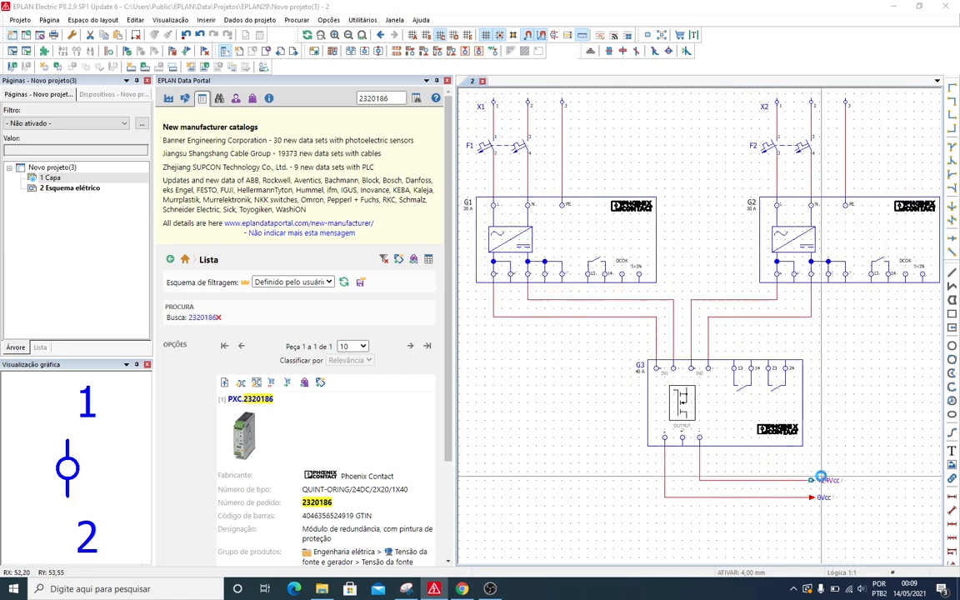
double_click(815, 481)
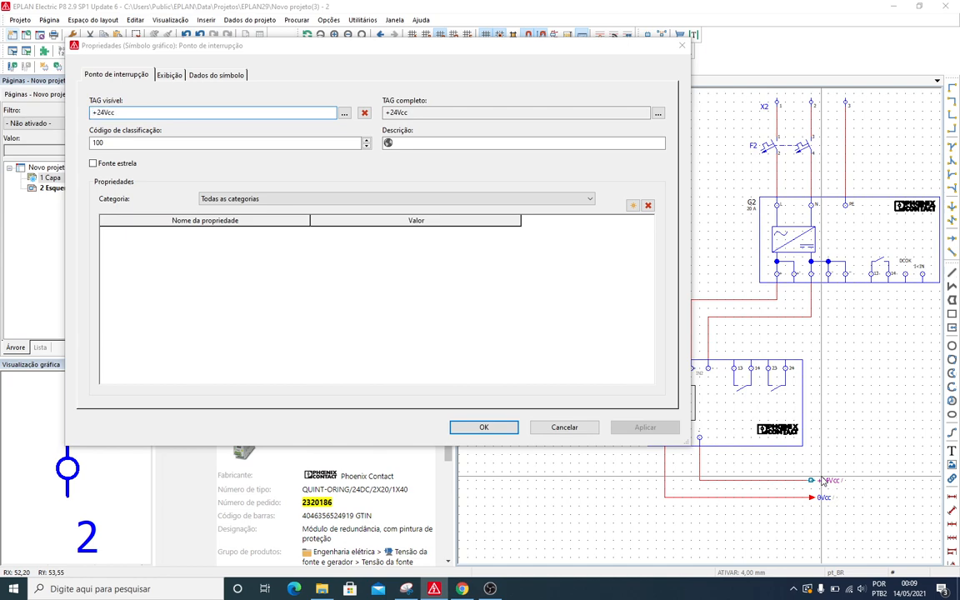
key("Return")
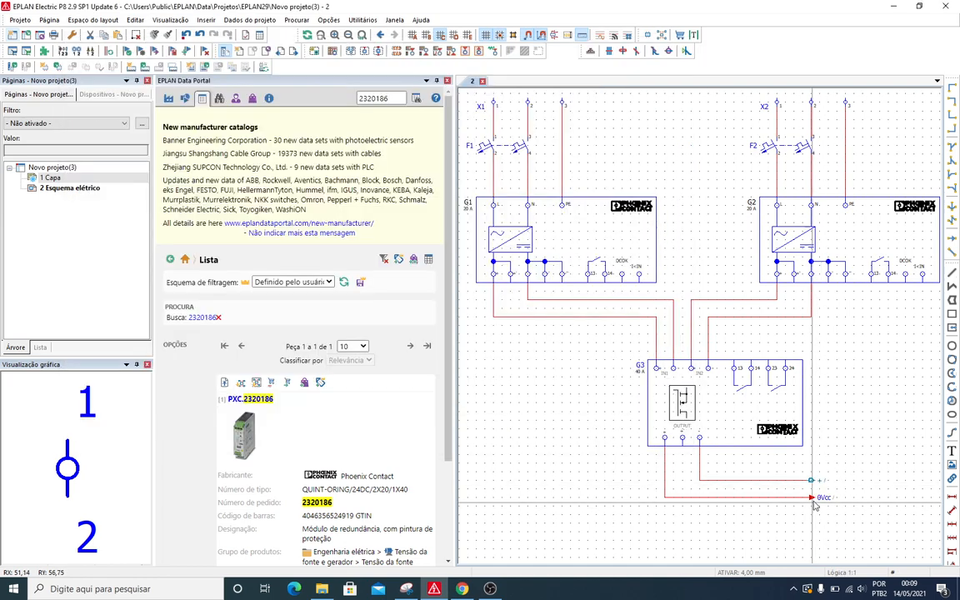
double_click(814, 498)
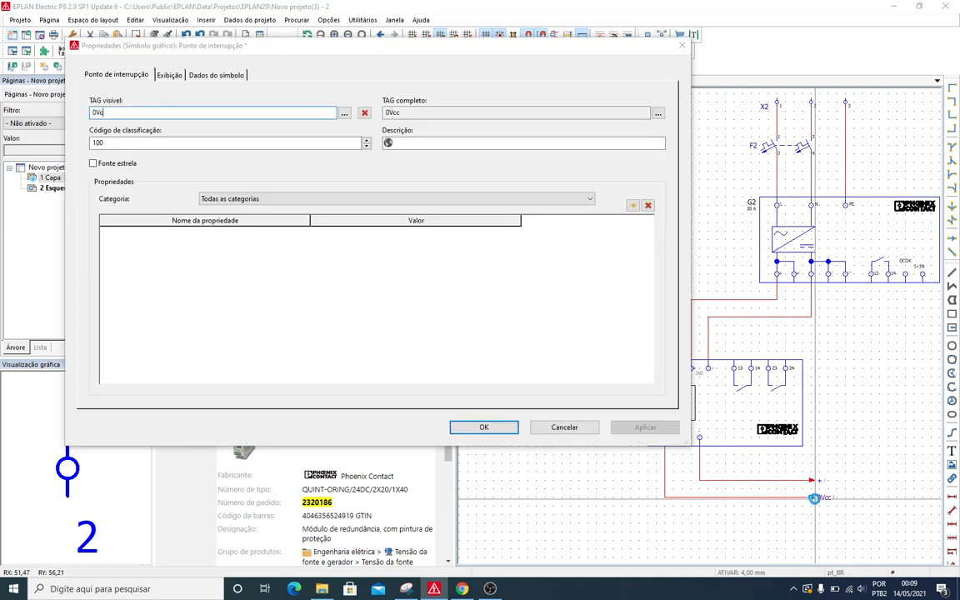
key("Return")
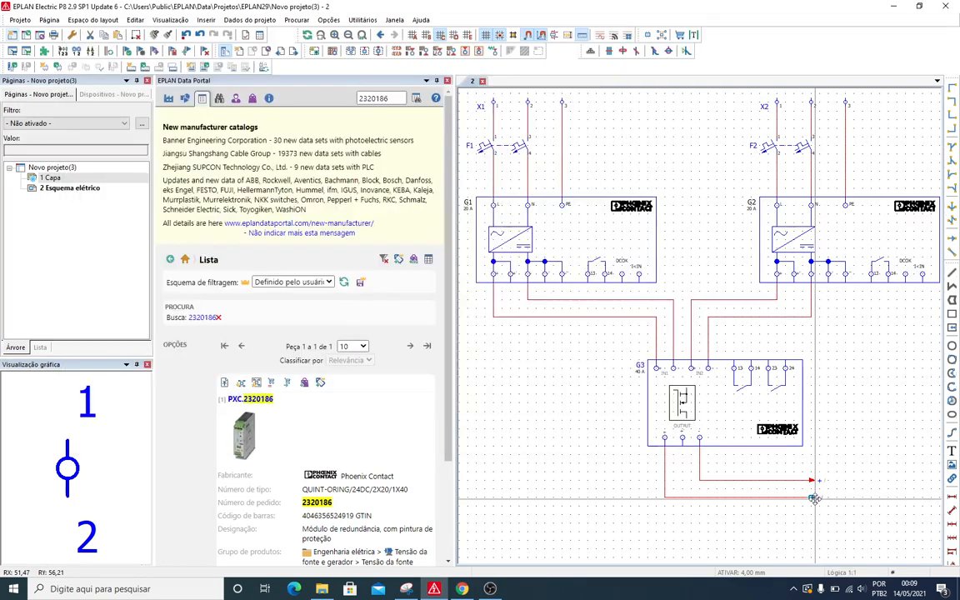
scroll(822, 422, "up", 2)
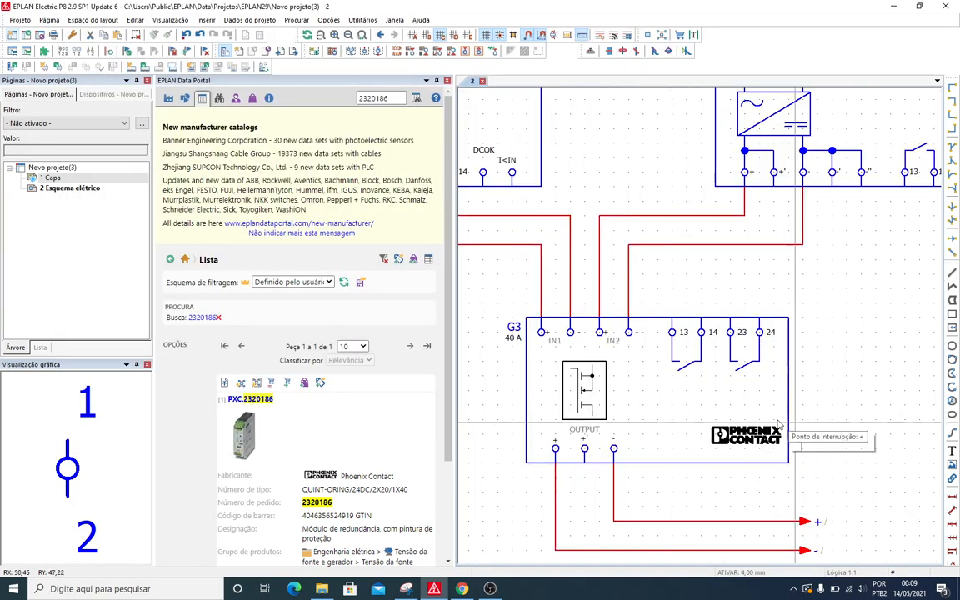
- Narrow the EPLAN Data Portal pane to widen the schematic area and review the complete redundant supply circuit
scroll(601, 377, "down", 2)
scroll(601, 378, "down", 3)
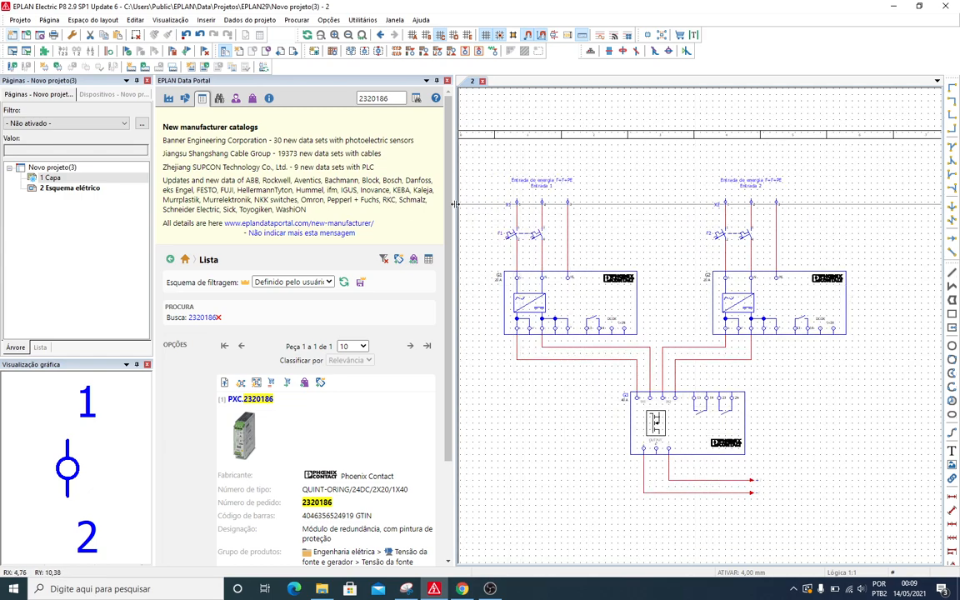
left_click_drag(455, 205, 393, 208)
scroll(447, 160, "up", 1)
mouse_move(431, 159)
left_mouse_down()
mouse_move(511, 186)
mouse_move(774, 186)
left_mouse_up()
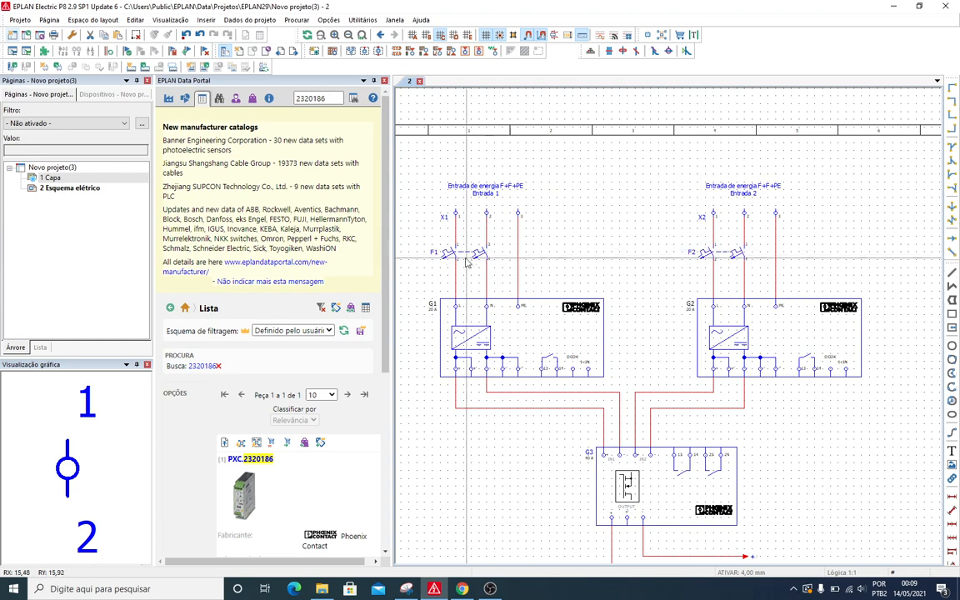
scroll(745, 241, "down", 2)
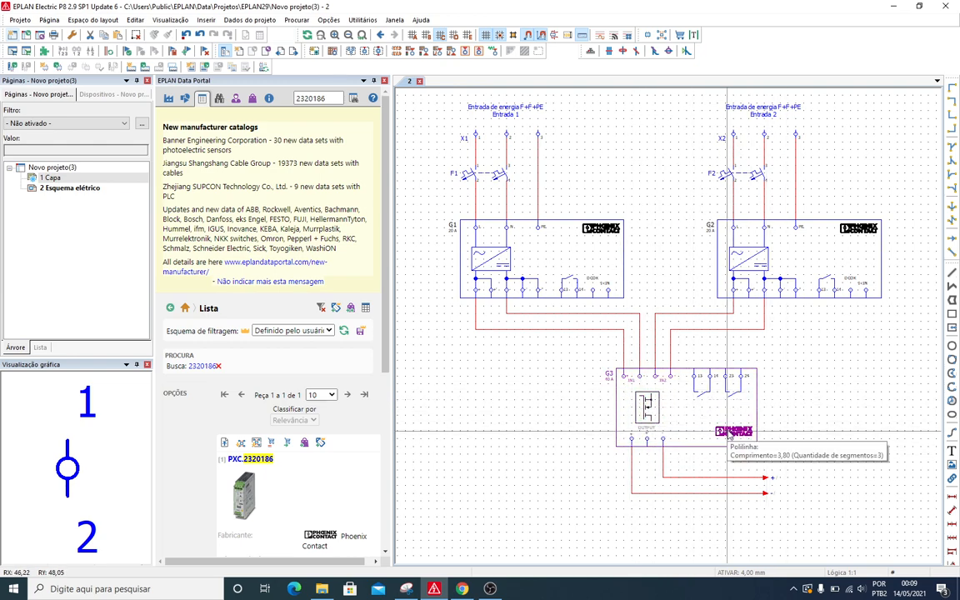
- Examine supplies G1 and G2, their protected inputs, and their output wiring into redundancy module G3
middle_click_drag(715, 377, 701, 414)
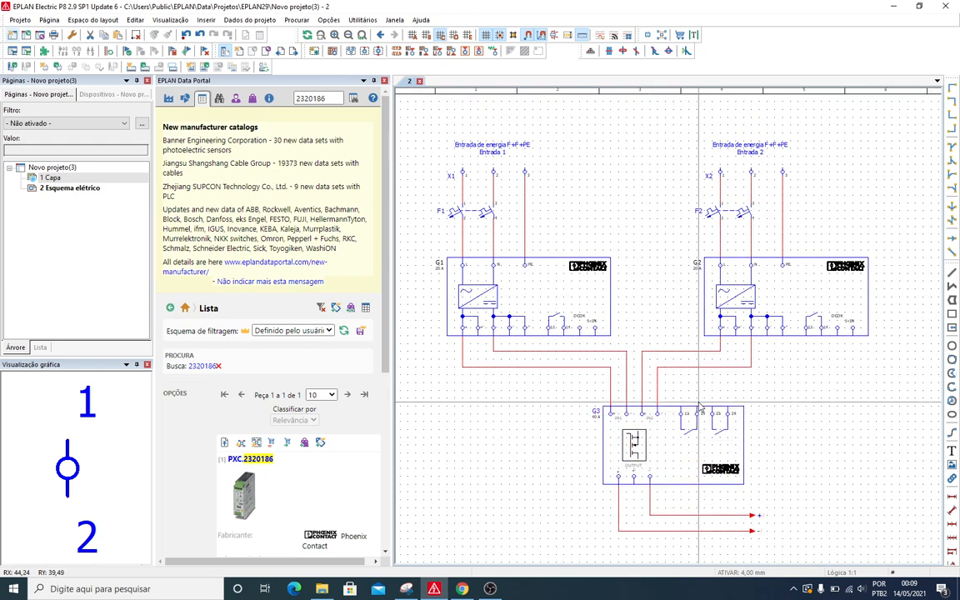
scroll(701, 408, "up", 1)
scroll(552, 234, "down", 3)
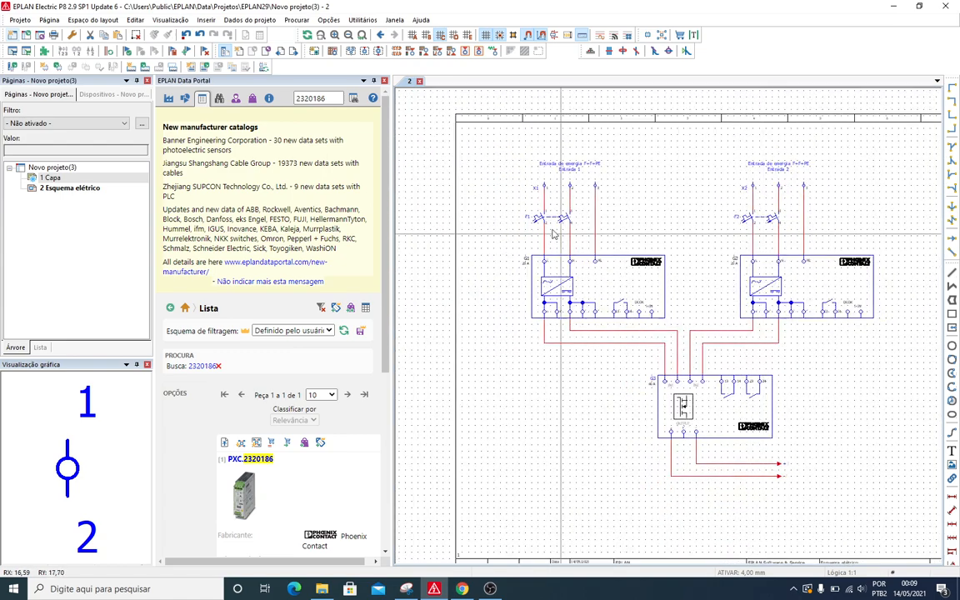
left_click_drag(472, 239, 918, 327)
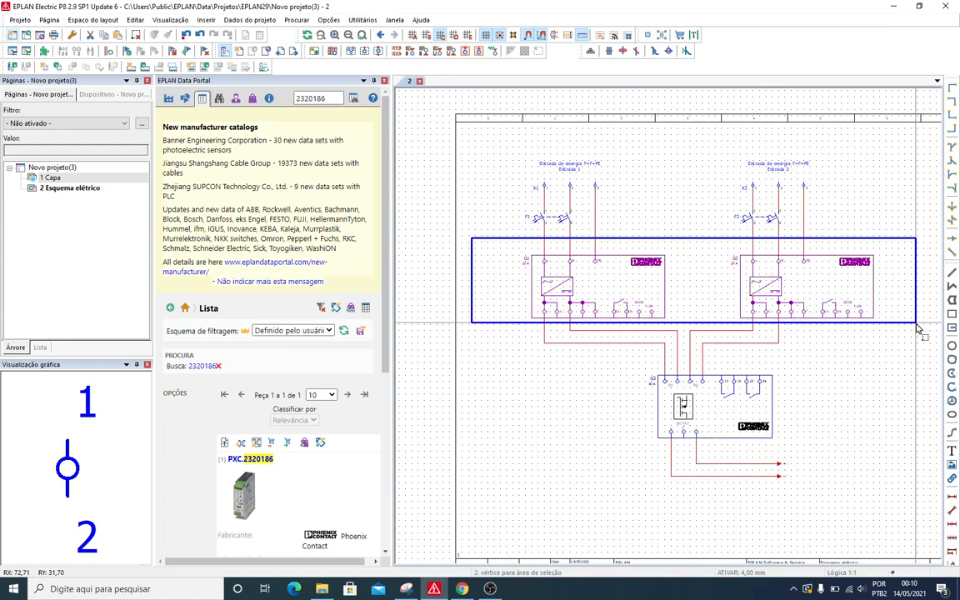
left_click(918, 328)
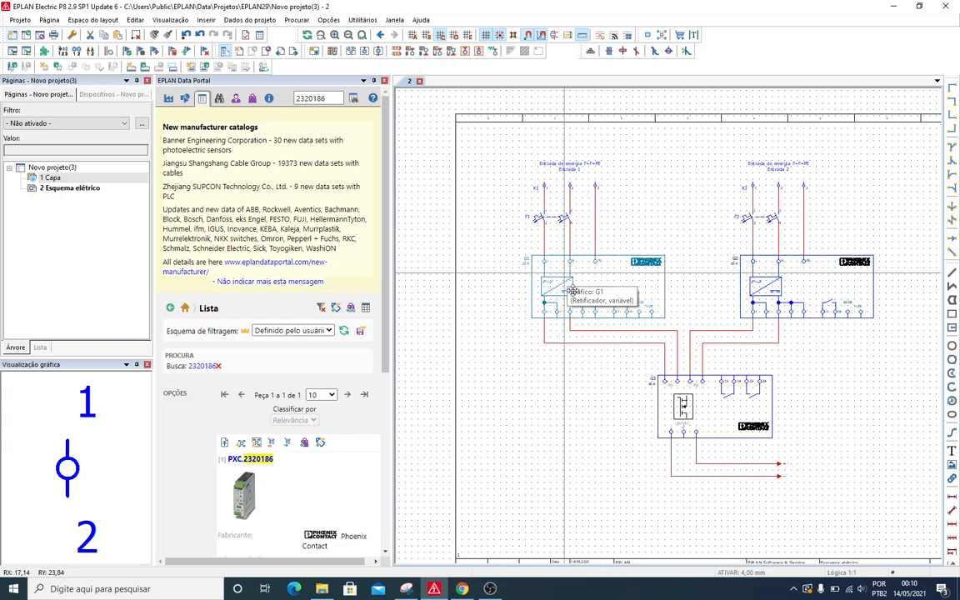
scroll(623, 297, "up", 3)
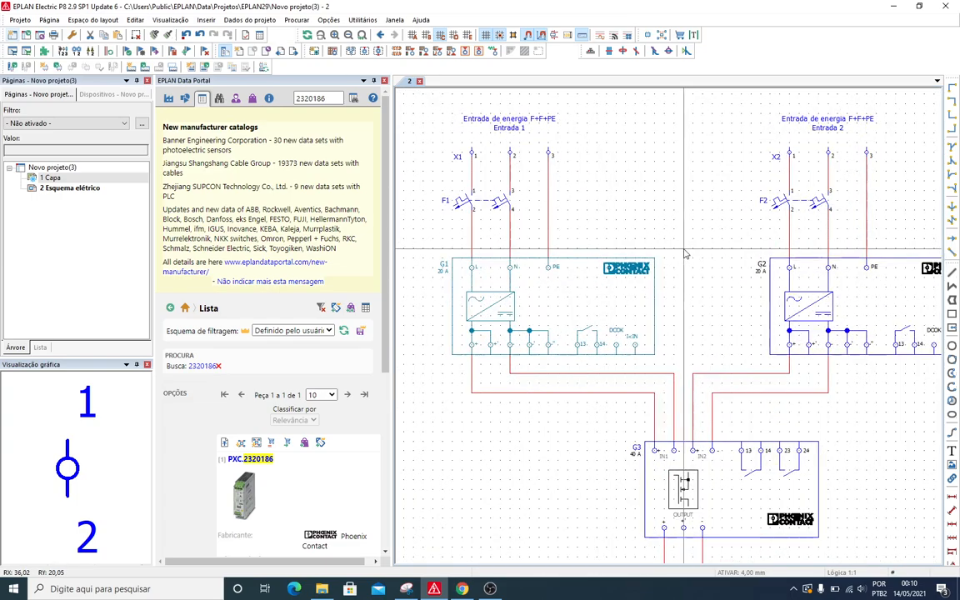
scroll(692, 259, "down", 4)
scroll(695, 254, "up", 3)
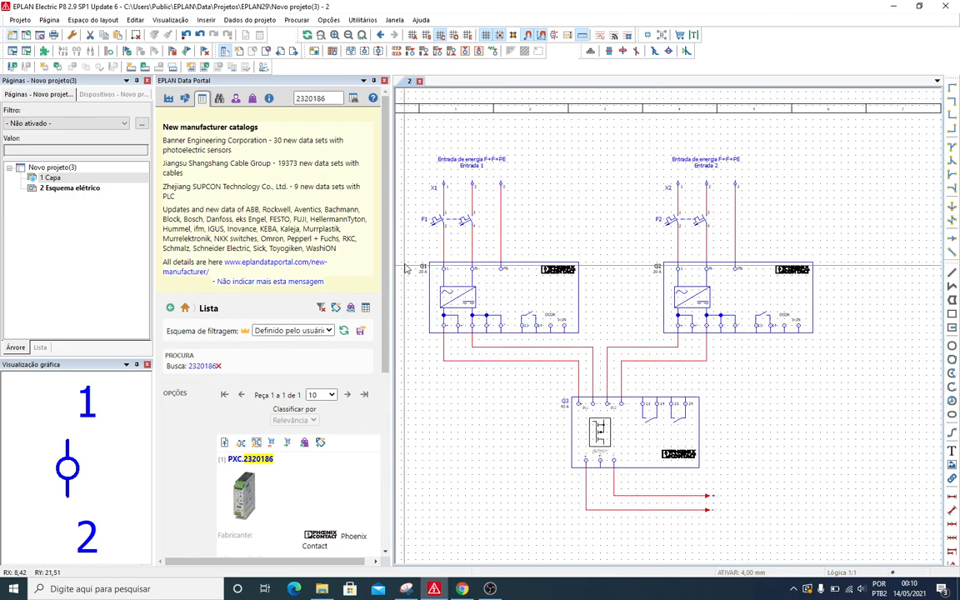
left_click_drag(406, 253, 852, 335)
left_click(861, 355)
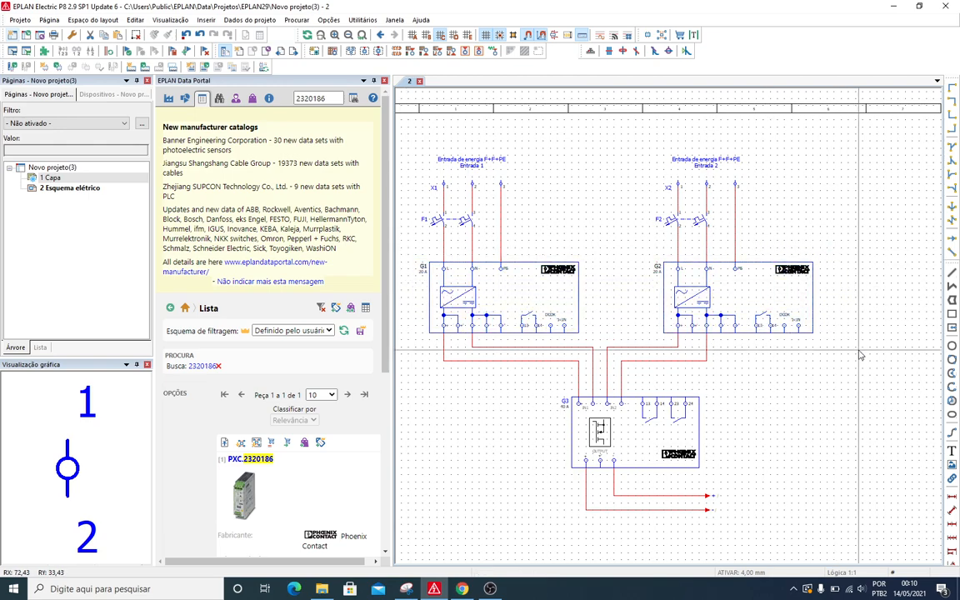
scroll(861, 355, "down", 1)
scroll(861, 359, "up", 2)
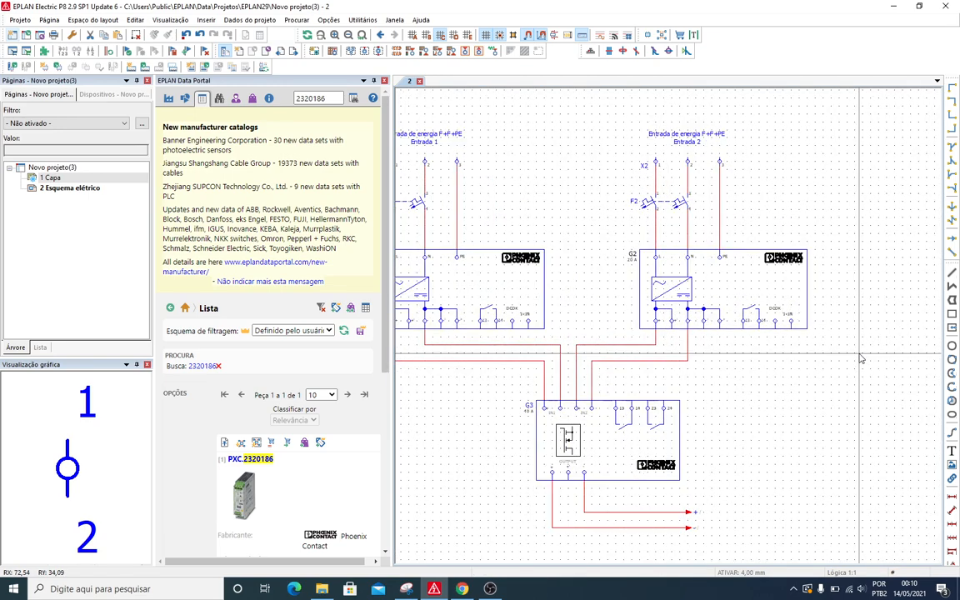
scroll(861, 358, "down", 1)
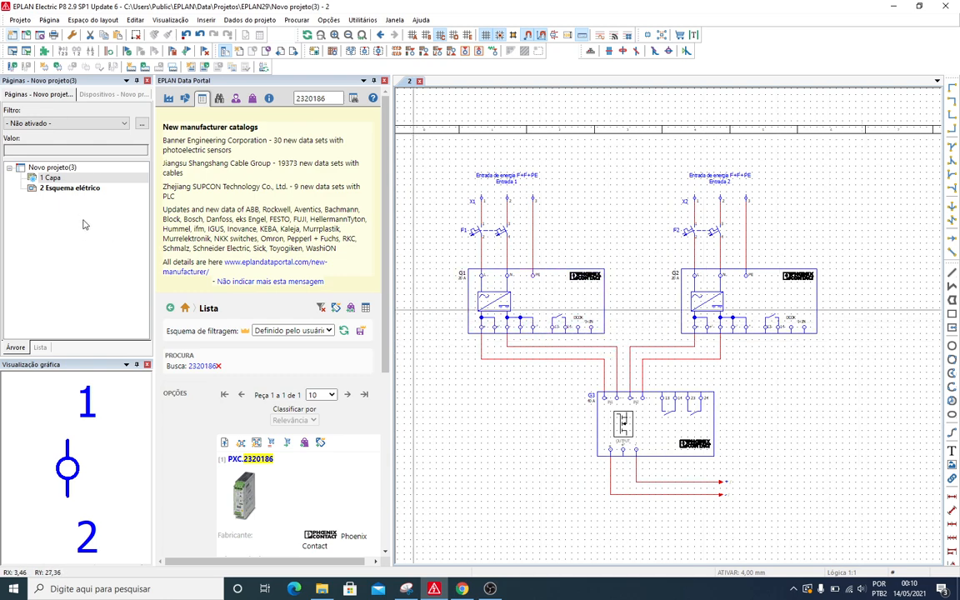
- Copy the page 2 Esquema elétrico and create the project Novo projeto(4) from the Num_bas001.zw9 template
right_click(75, 192)
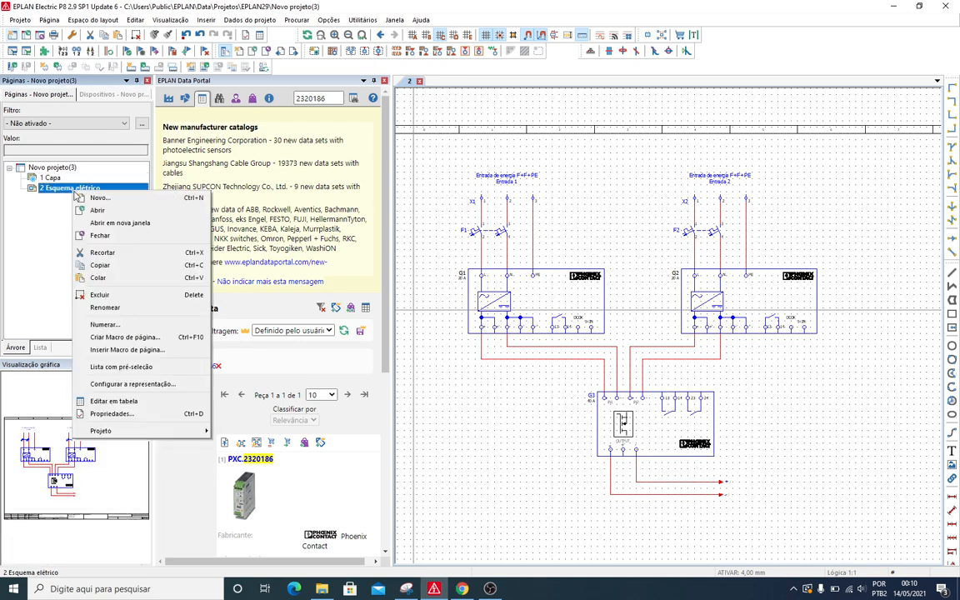
left_click(75, 189)
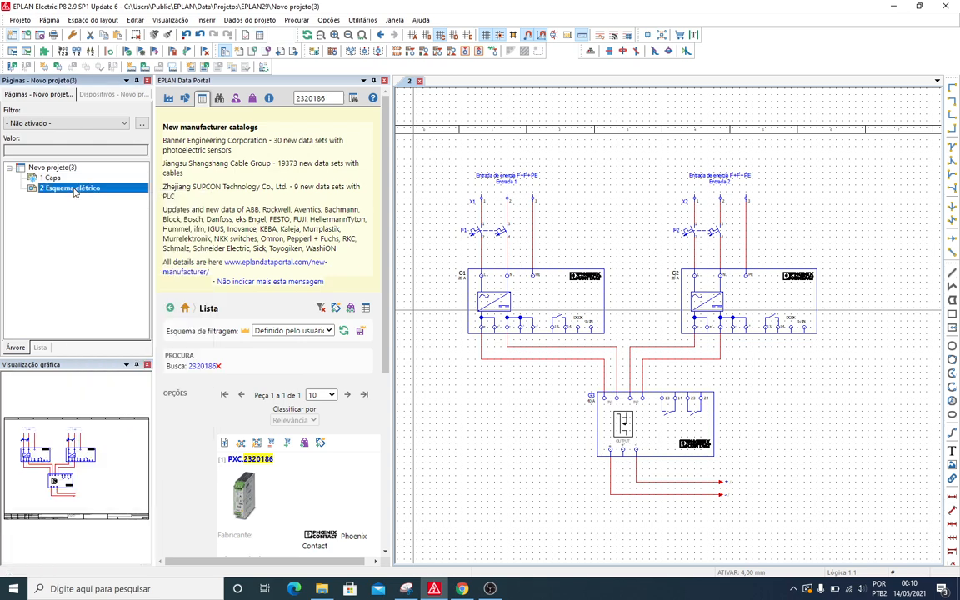
left_click(11, 38)
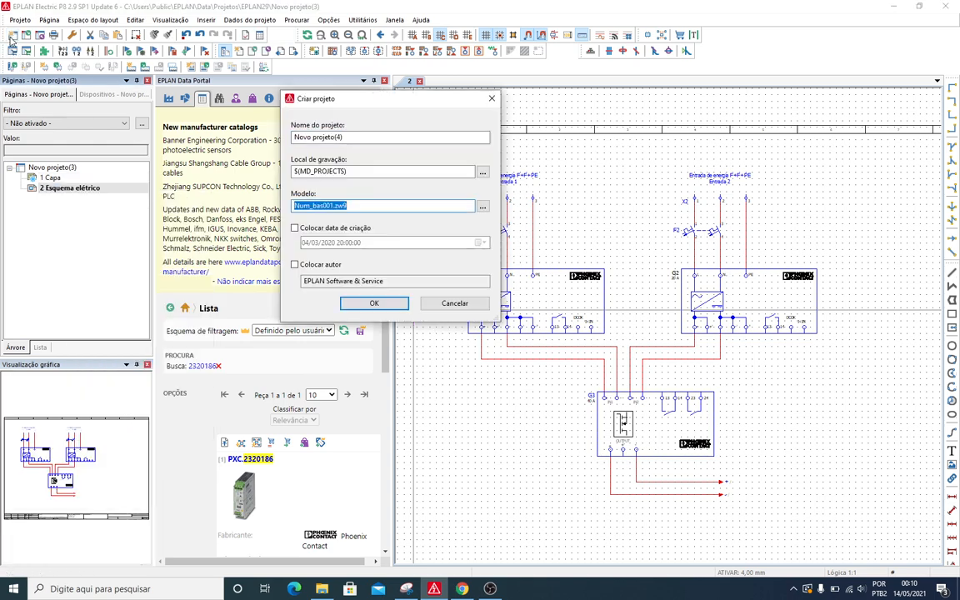
left_click(376, 303)
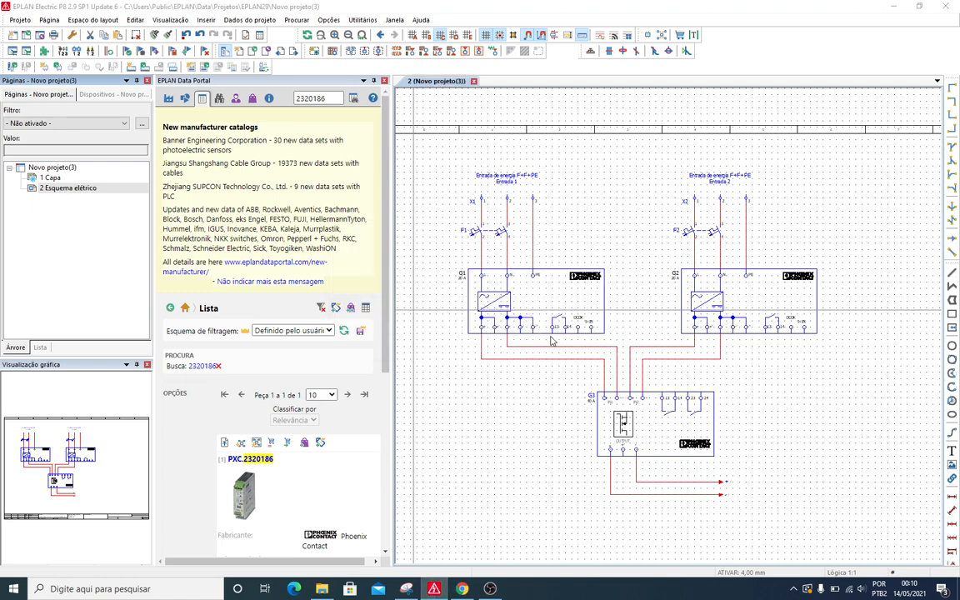
left_click(450, 365)
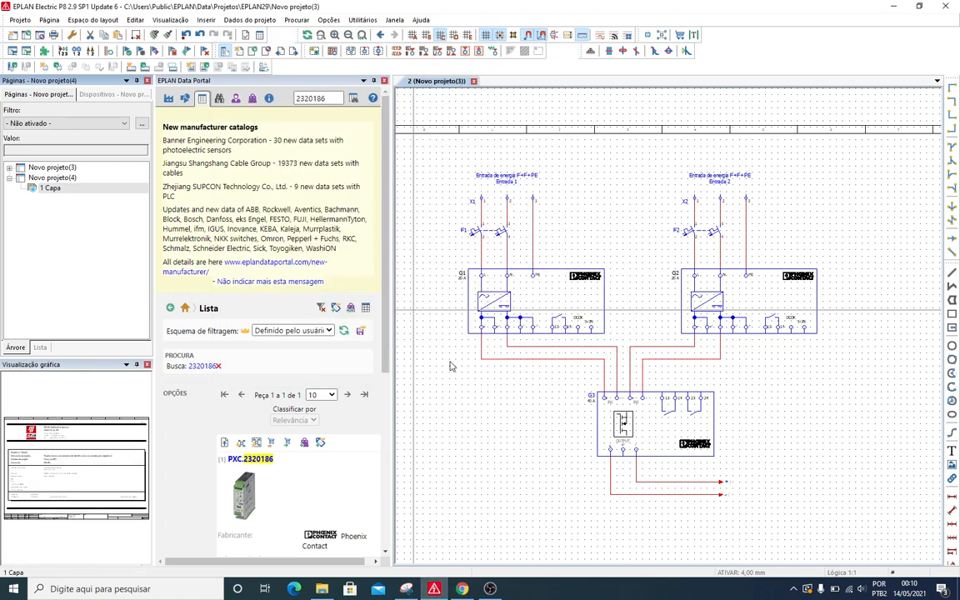
- Paste the copied schematic page into Novo projeto(4) as page 2, after its cover page
double_click(61, 167)
left_click(66, 187)
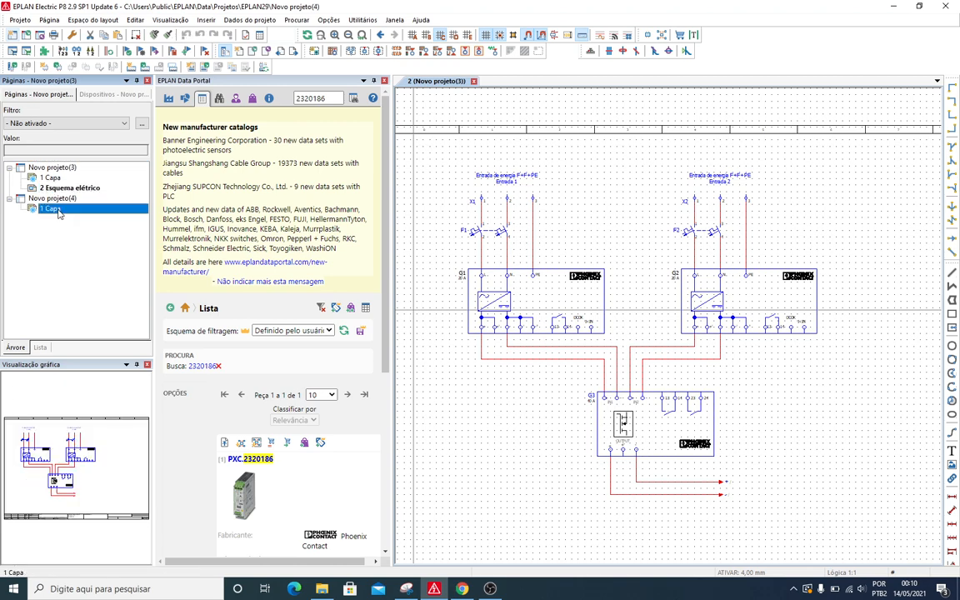
key("ctrl+v")
left_click(456, 305)
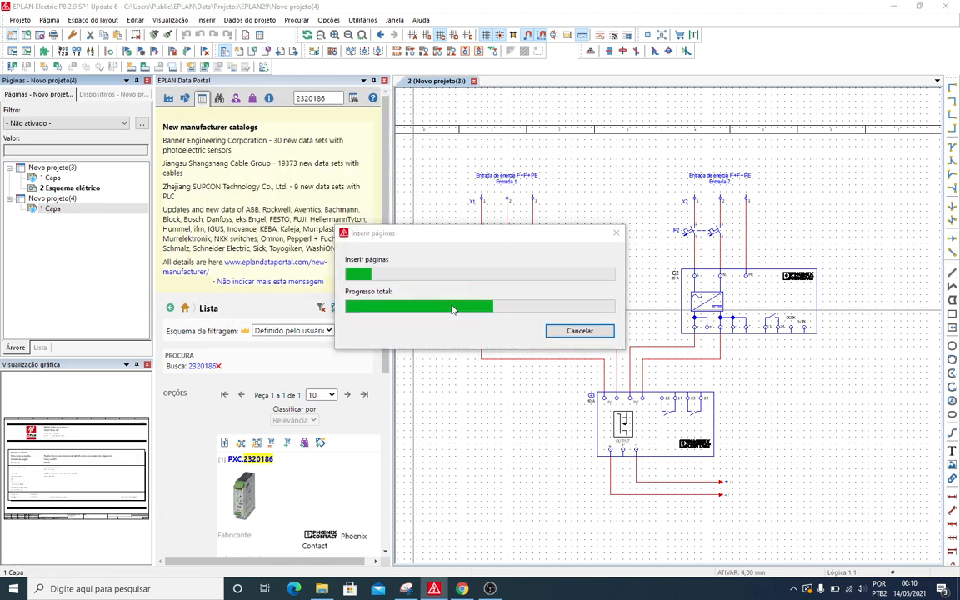
left_click(346, 279)
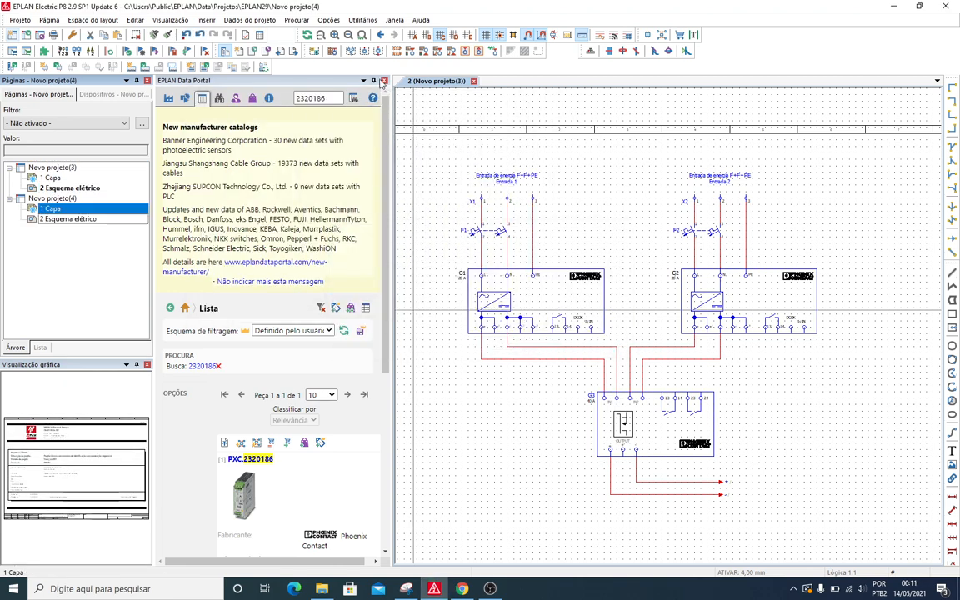
- Close the EPLAN Data Portal pane and open page 2 Esquema elétrico of Novo projeto(4)
left_click(384, 81)
left_click(73, 219)
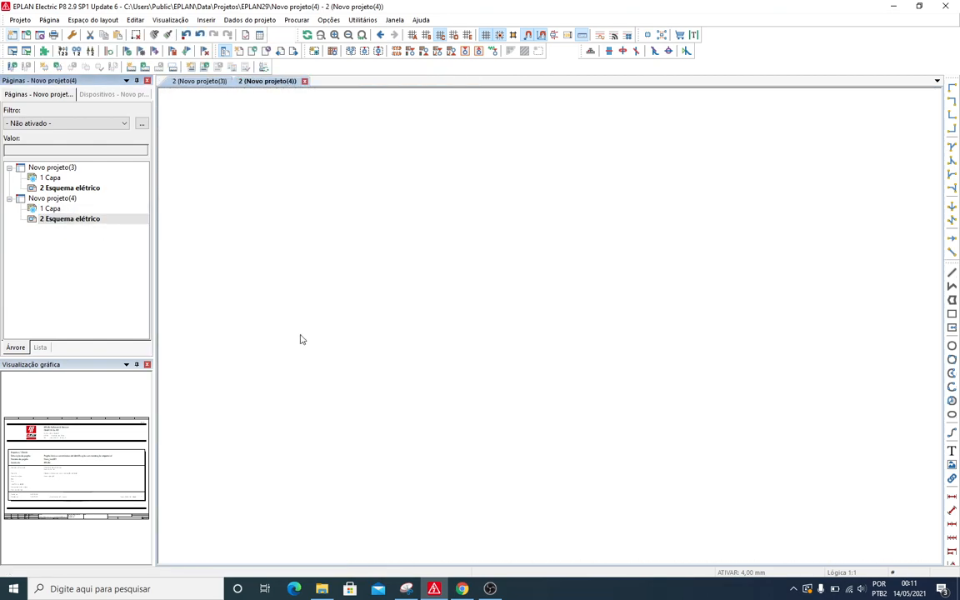
scroll(337, 311, "up", 3)
scroll(330, 381, "down", 2)
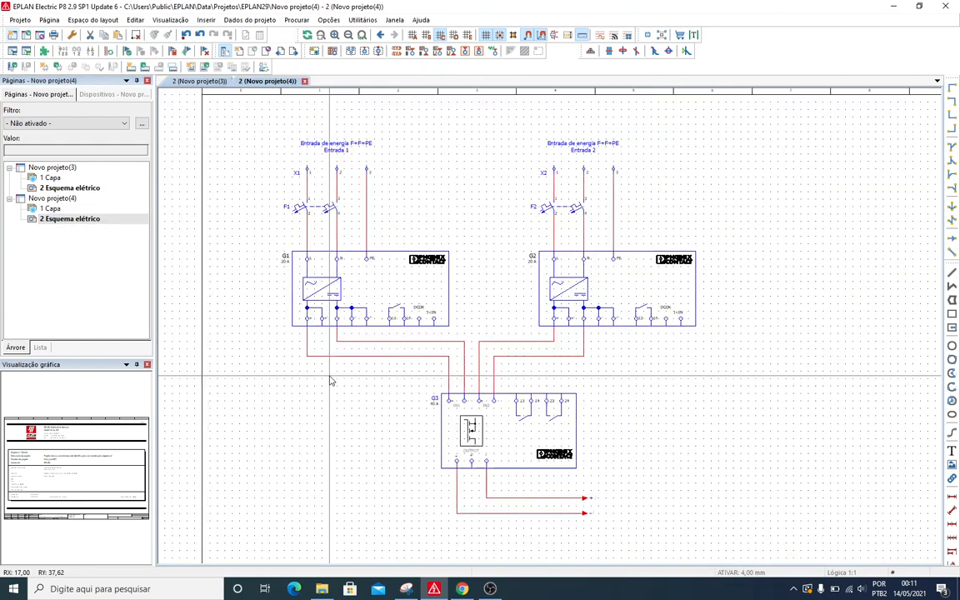
- Delete module G3 with its output angles and move its four input angles down, clear of the wires between G1 and G2
left_click_drag(330, 379, 660, 533)
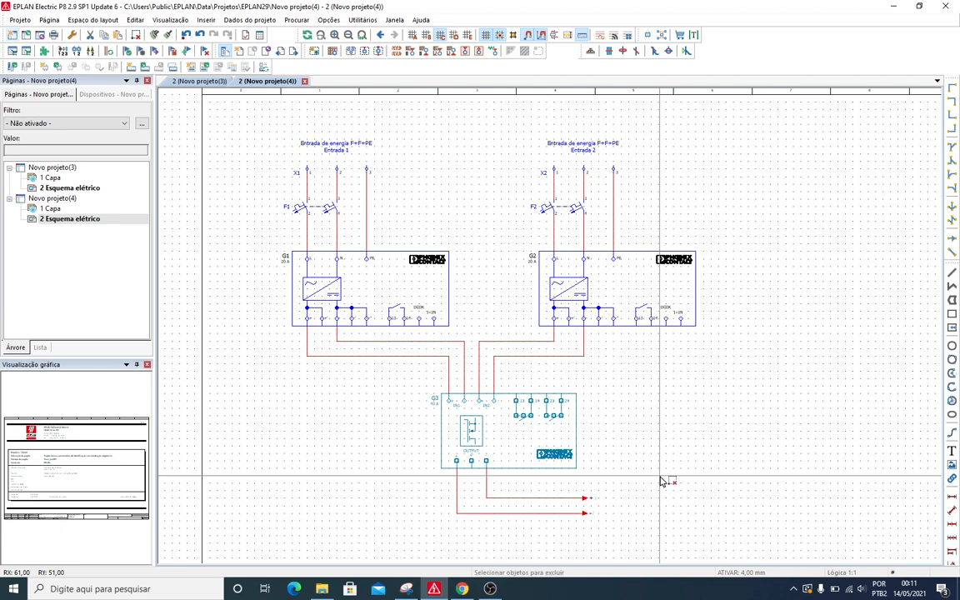
left_click_drag(461, 450, 525, 530)
left_click_drag(412, 338, 523, 385)
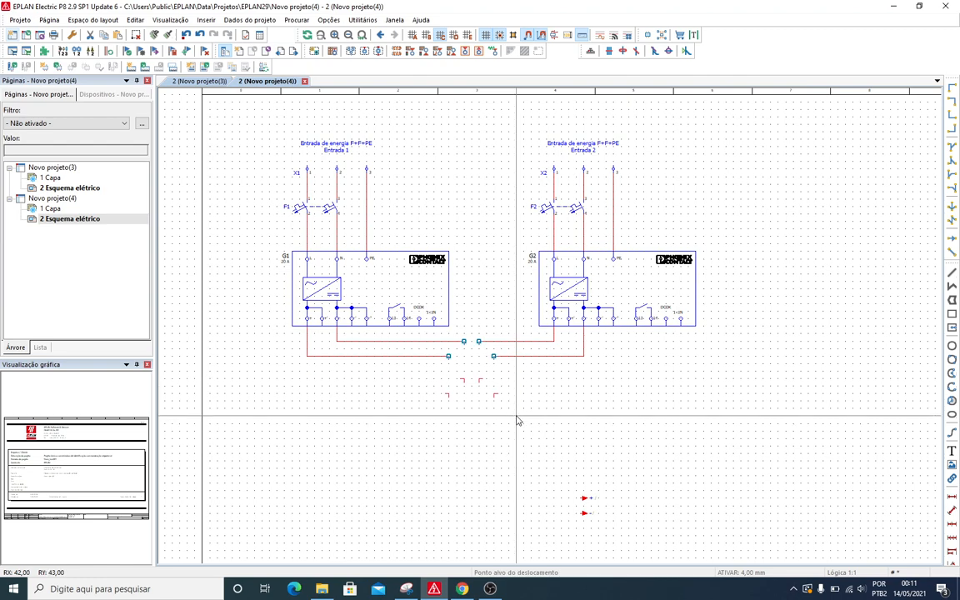
left_click(953, 149)
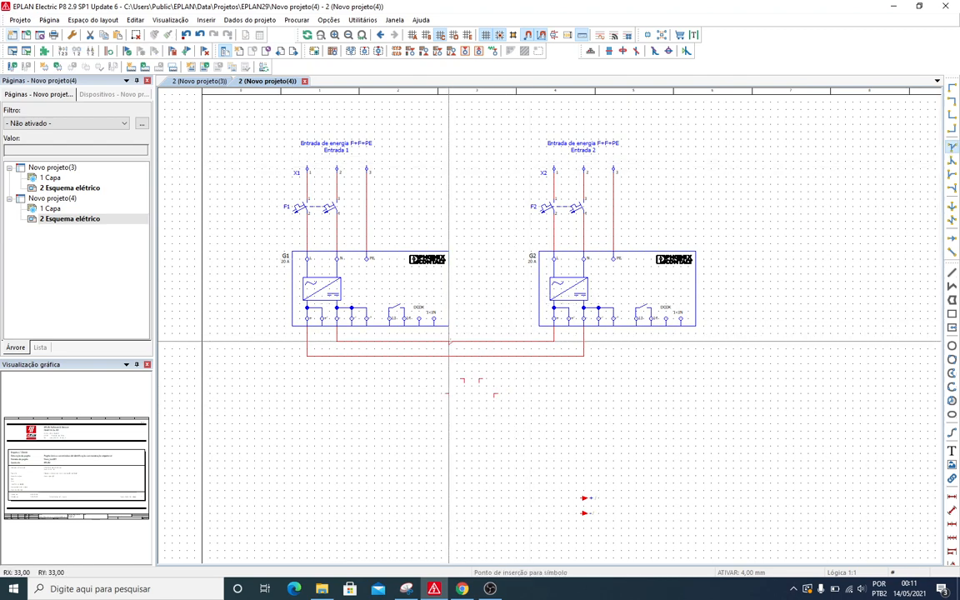
scroll(449, 342, "up", 1)
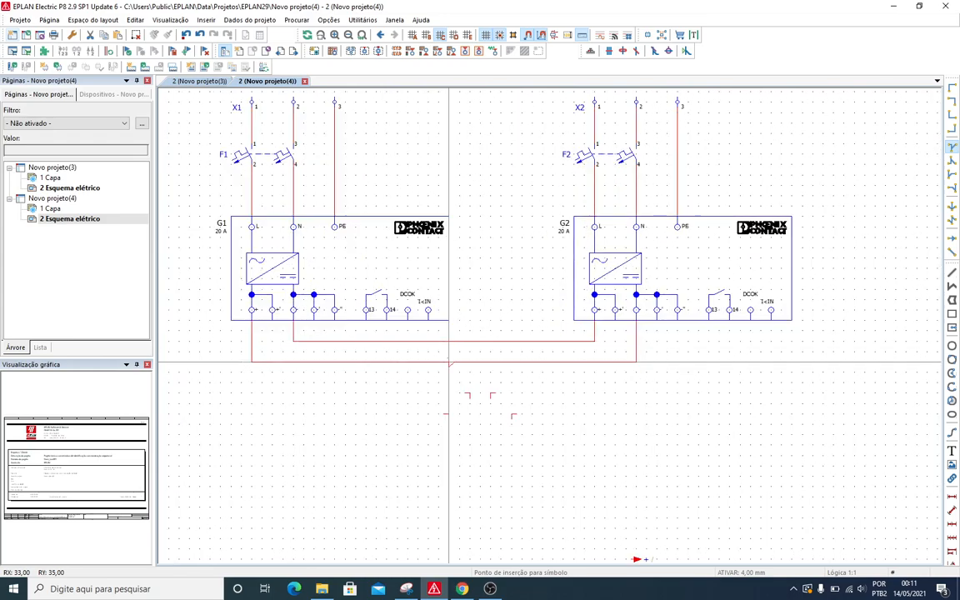
- On the schematic page of Novo projeto(3), swap the output interruption points so - ends the upper wire and + the lower wire
left_click(54, 188)
scroll(373, 496, "up", 2)
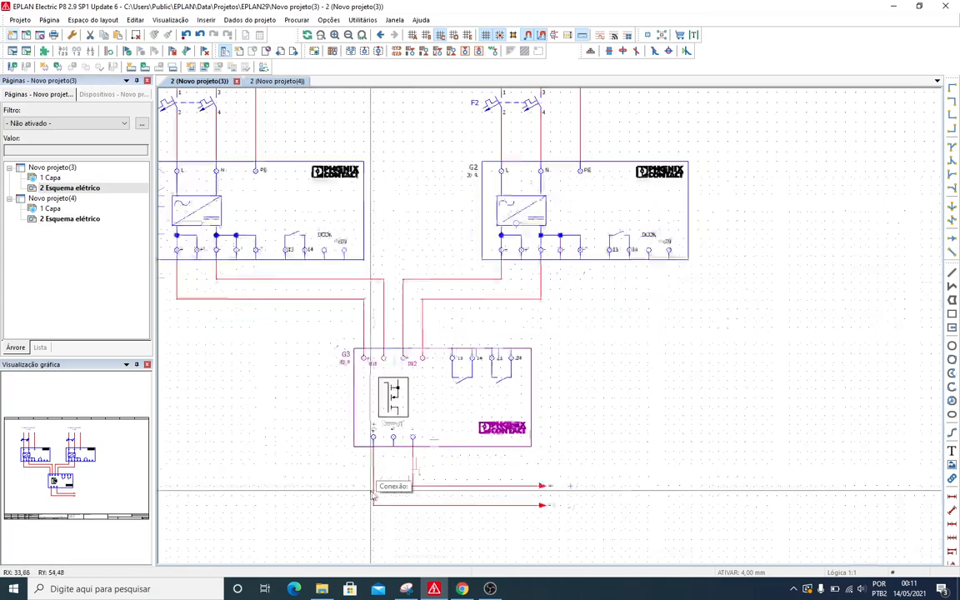
scroll(373, 496, "up", 2)
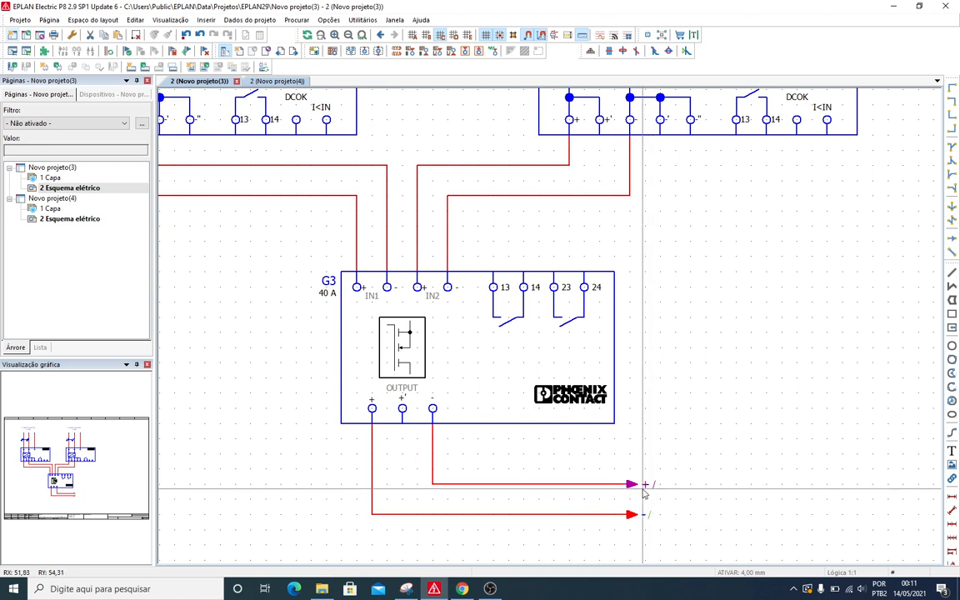
left_click_drag(643, 491, 635, 539)
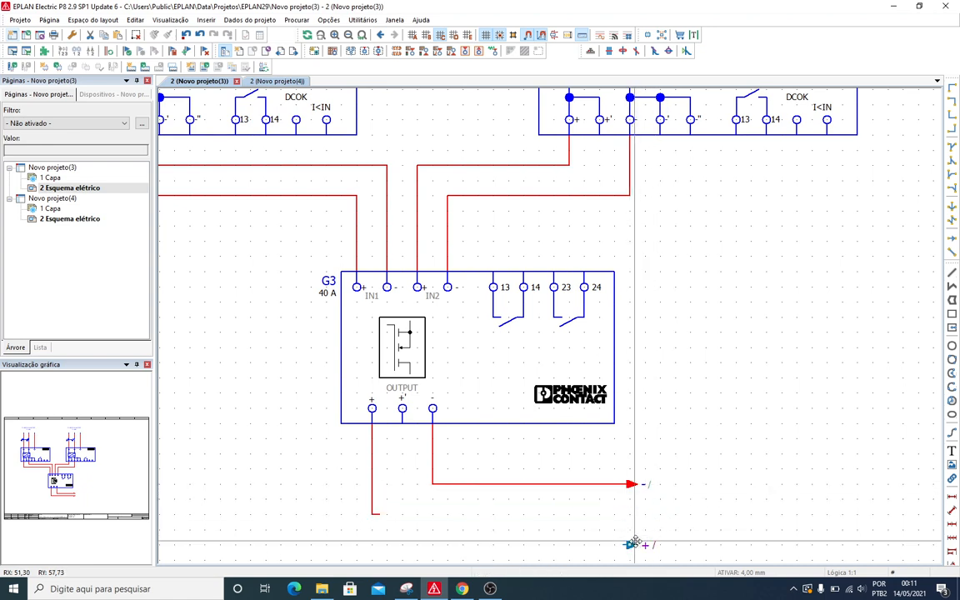
left_click(633, 514)
scroll(627, 475, "down", 1)
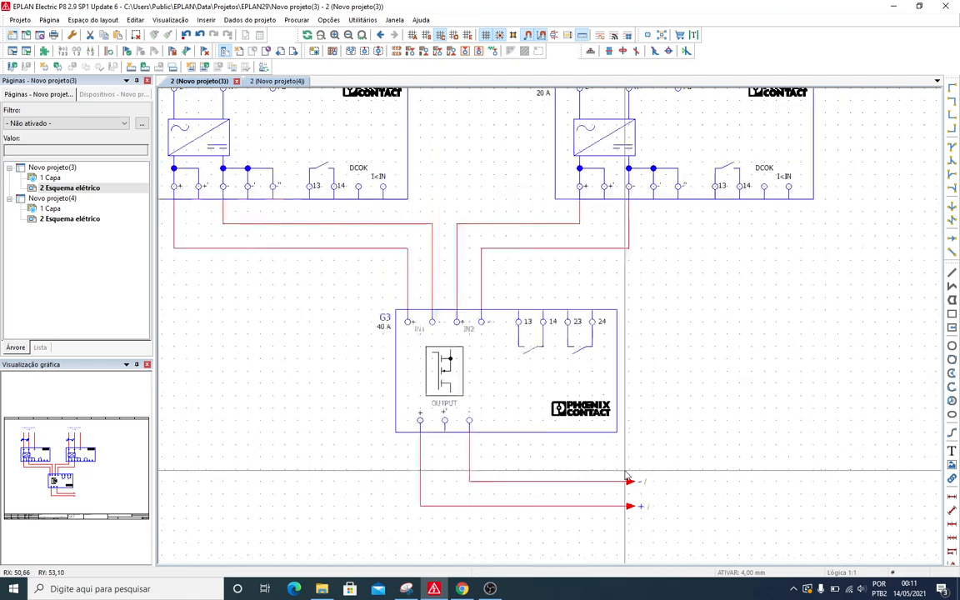
scroll(627, 475, "down", 4)
- Return to page 2 of Novo projeto(4) and delete the four leftover angles below the wires between G1 and G2
left_click(63, 218)
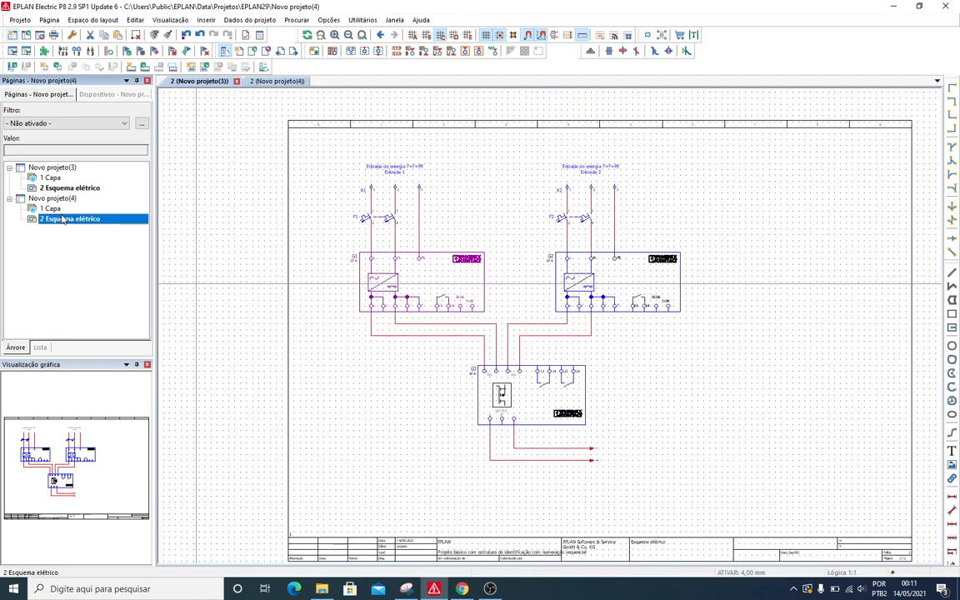
double_click(63, 218)
scroll(409, 376, "up", 1)
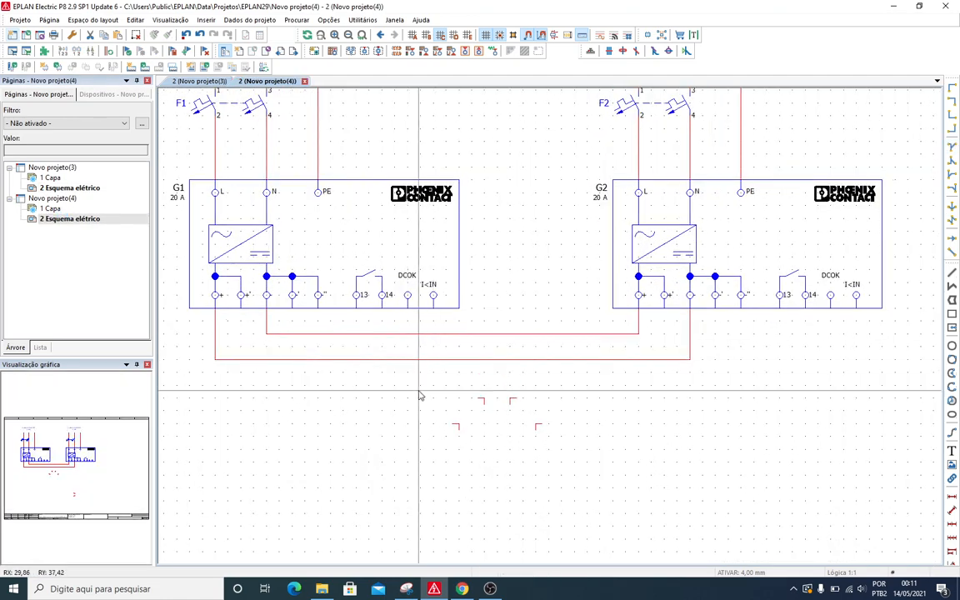
left_click_drag(419, 392, 618, 493)
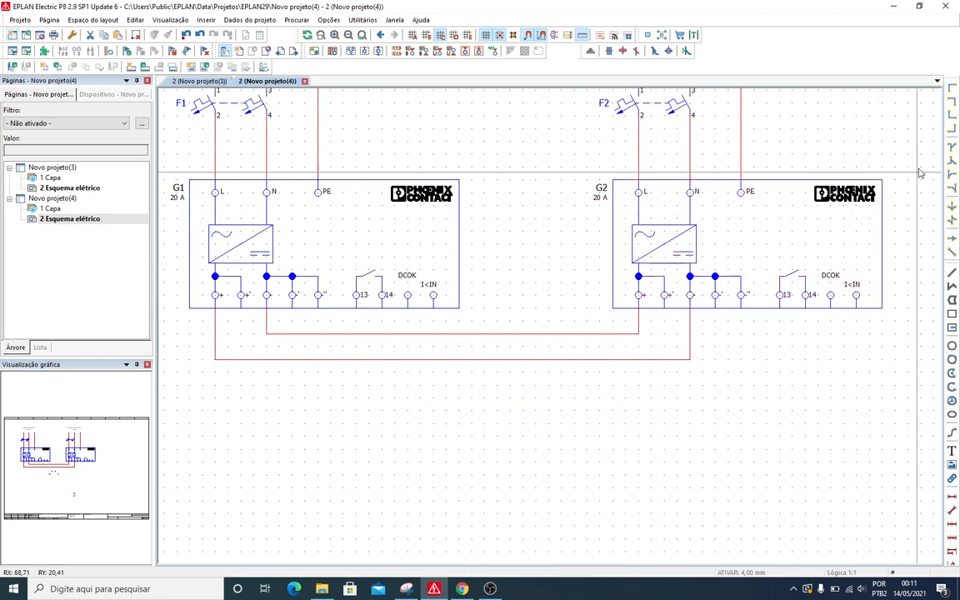
- Insert a downward T-node on each of the two wires joining G1 and G2, and set both to be drawn as points
left_click(952, 146)
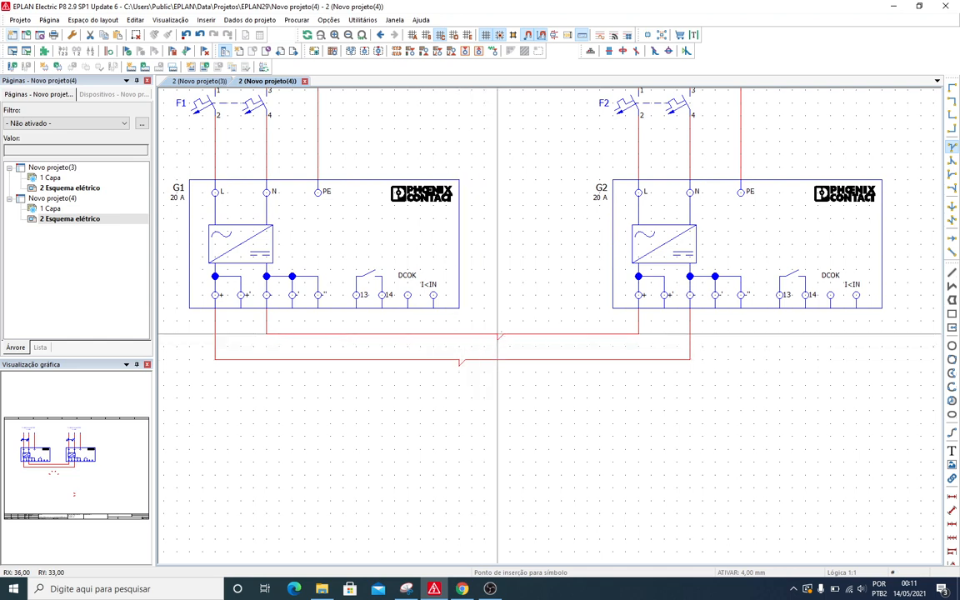
key("Escape")
left_click_drag(431, 326, 523, 411)
right_click(523, 412)
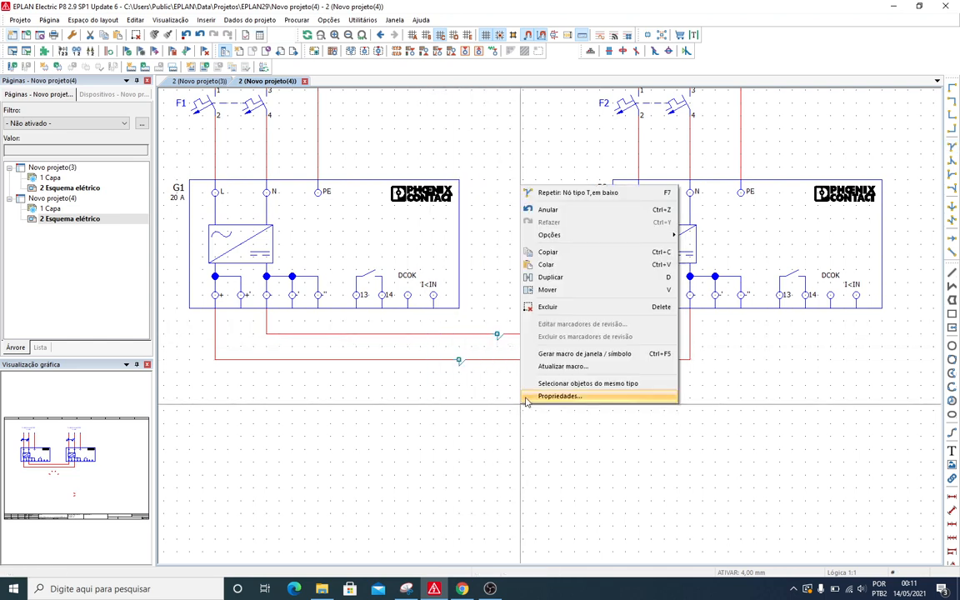
left_click(523, 396)
left_click(445, 381)
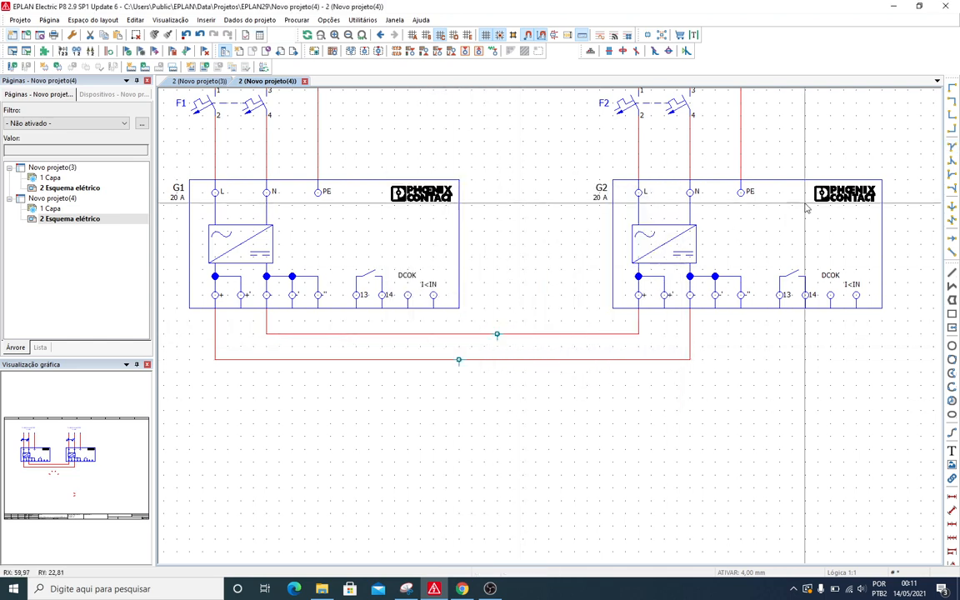
- Insert angles turning the two T-node wires rightward at their lower ends, and open page 2 of Novo projeto(3)
left_click(447, 546)
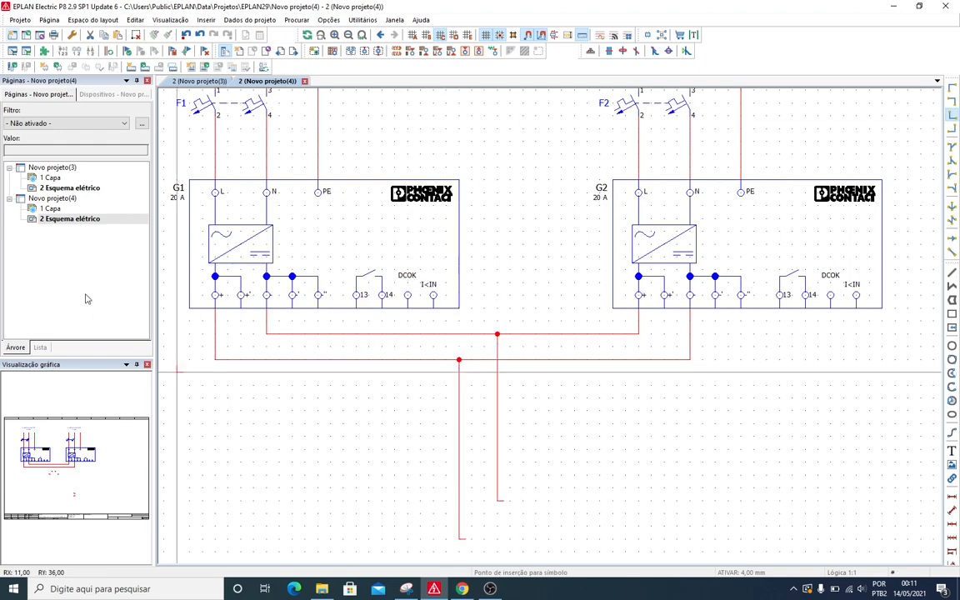
double_click(65, 189)
scroll(547, 431, "up", 2)
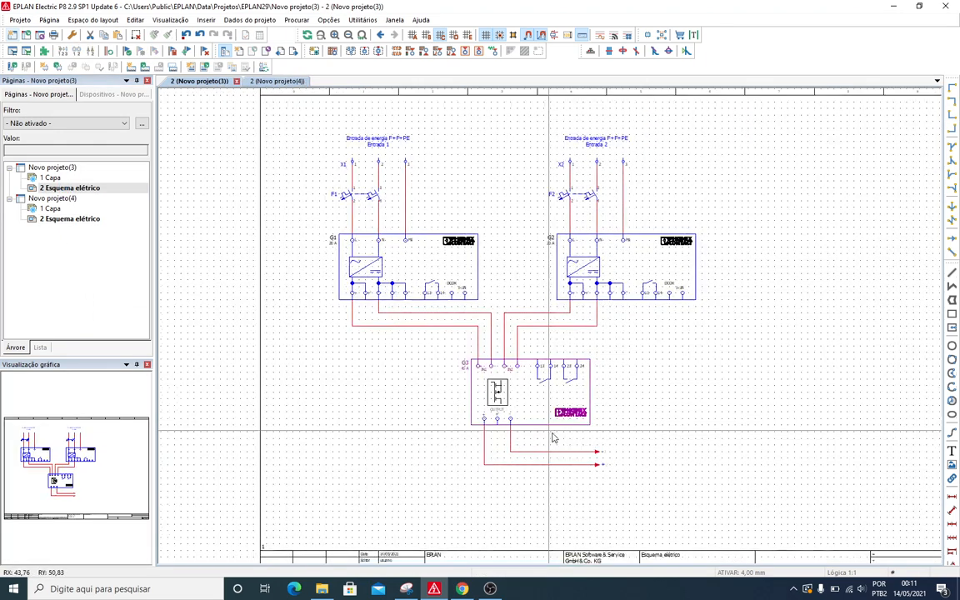
- Copy the - and + interruption points from page 2 of Novo projeto(3) onto the ends of the two output wires on page 2 of Novo projeto(4)
left_click_drag(559, 439, 620, 485)
left_click(620, 489)
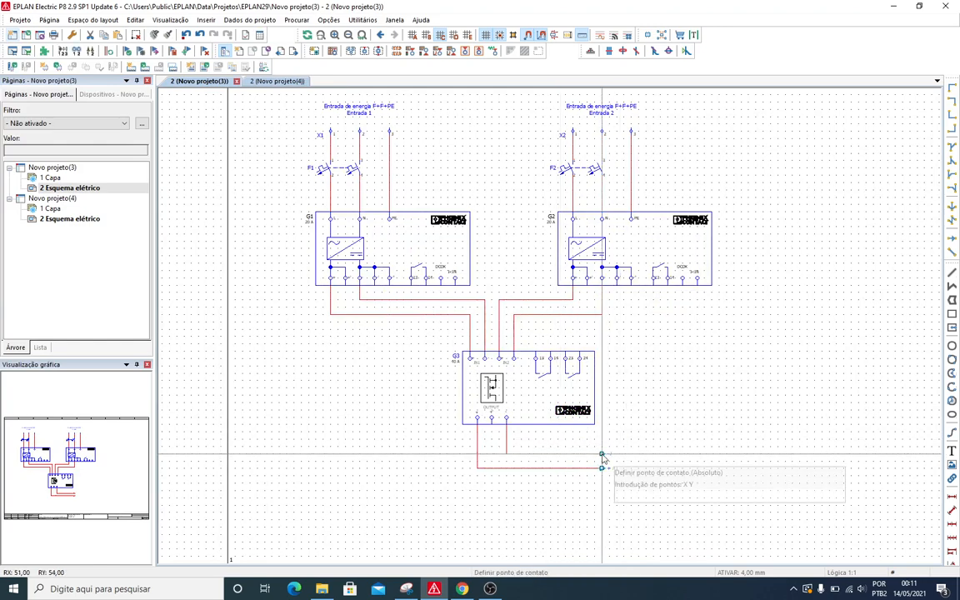
left_click(64, 210)
double_click(64, 218)
key("ctrl+v")
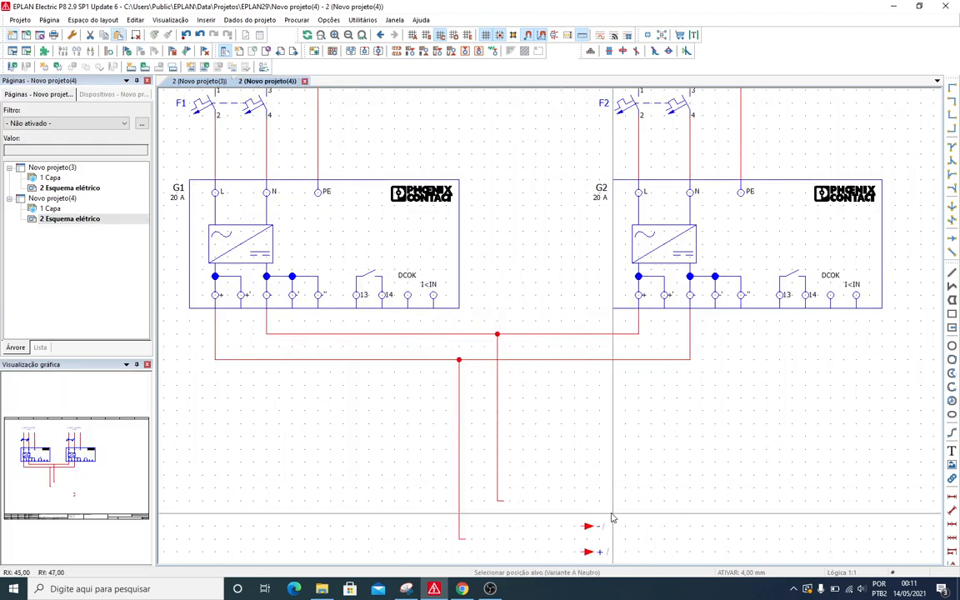
left_click(605, 505)
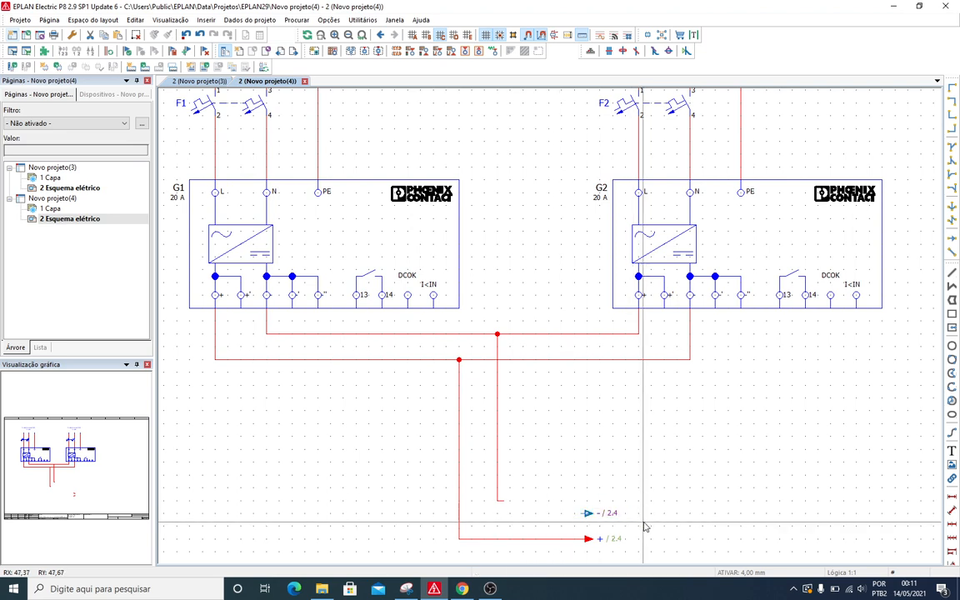
key("Escape")
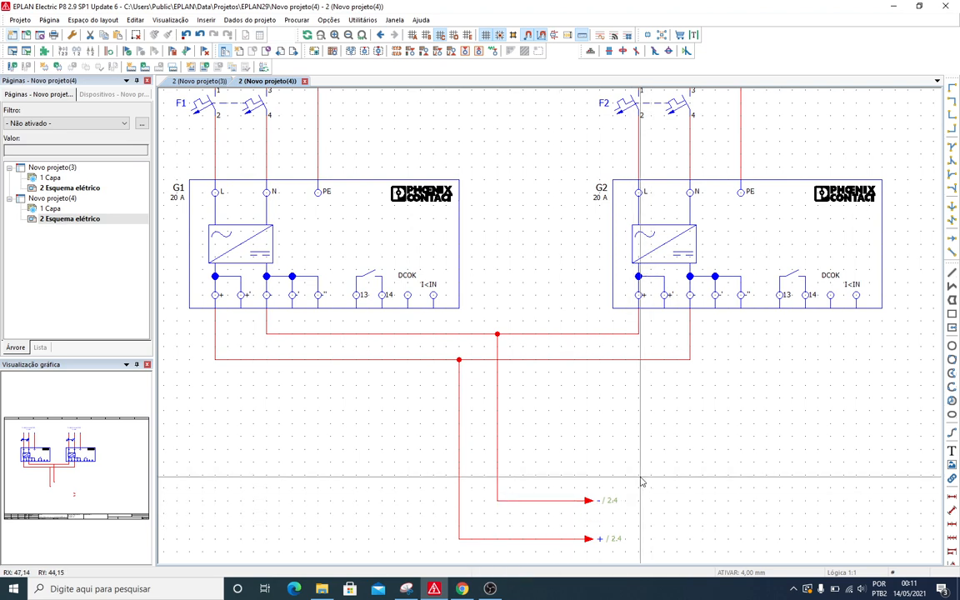
key("ctrl+v")
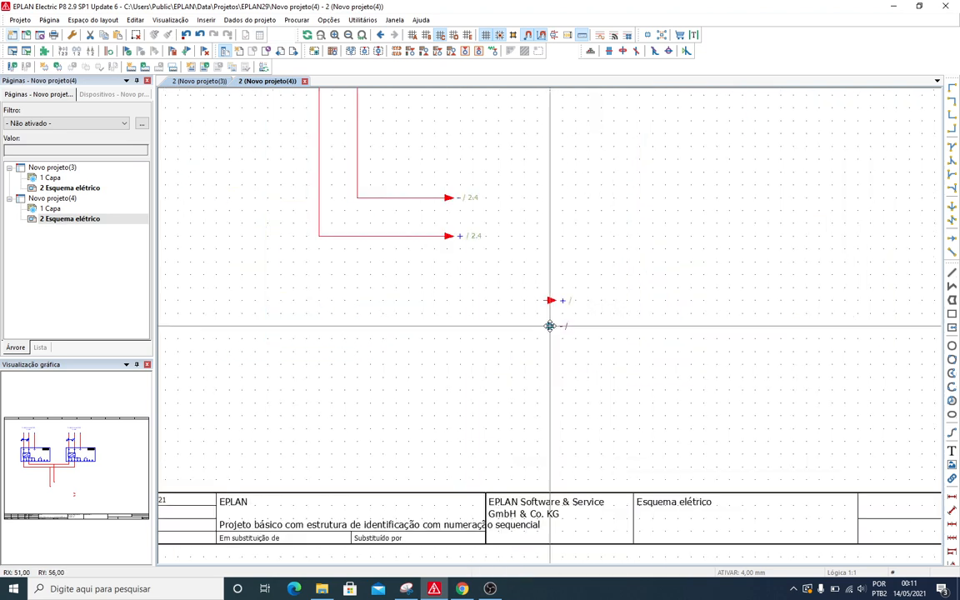
left_click(550, 325)
left_click_drag(518, 272, 589, 351)
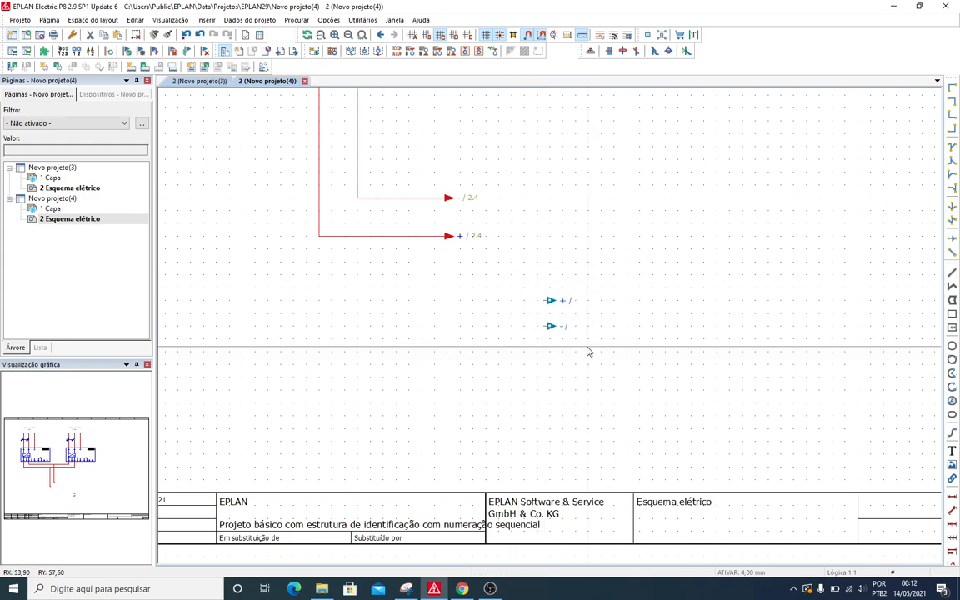
left_click(587, 351)
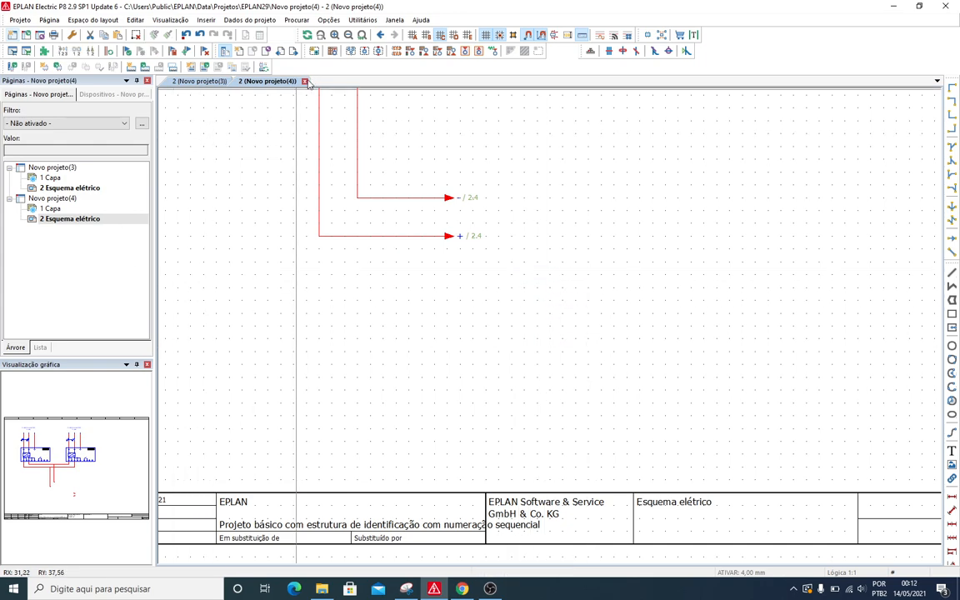
- Close both open schematic pages and reopen page 2 of Novo projeto(3) and page 2 of Novo projeto(4)
left_click(236, 80)
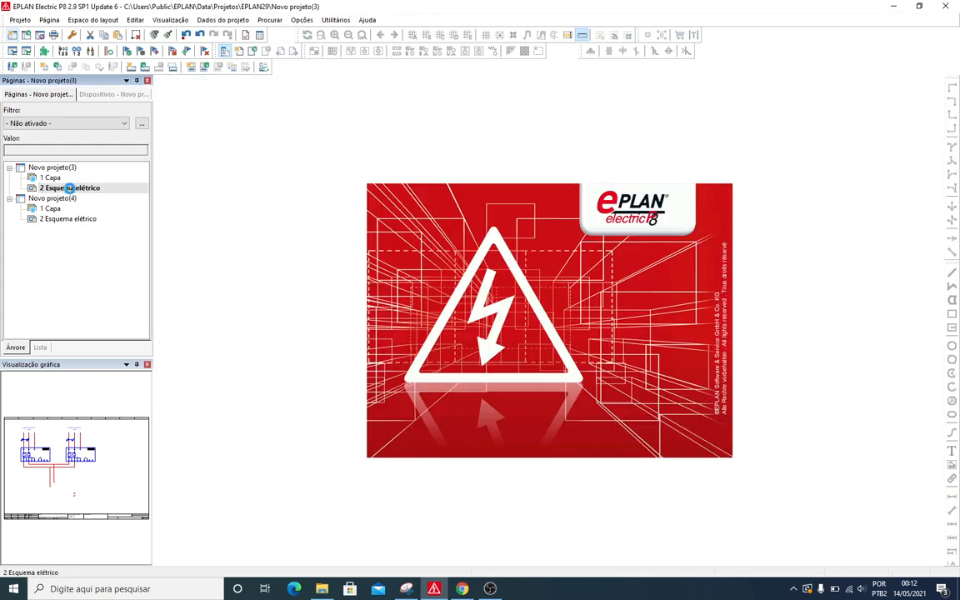
double_click(69, 188)
scroll(400, 292, "up", 3)
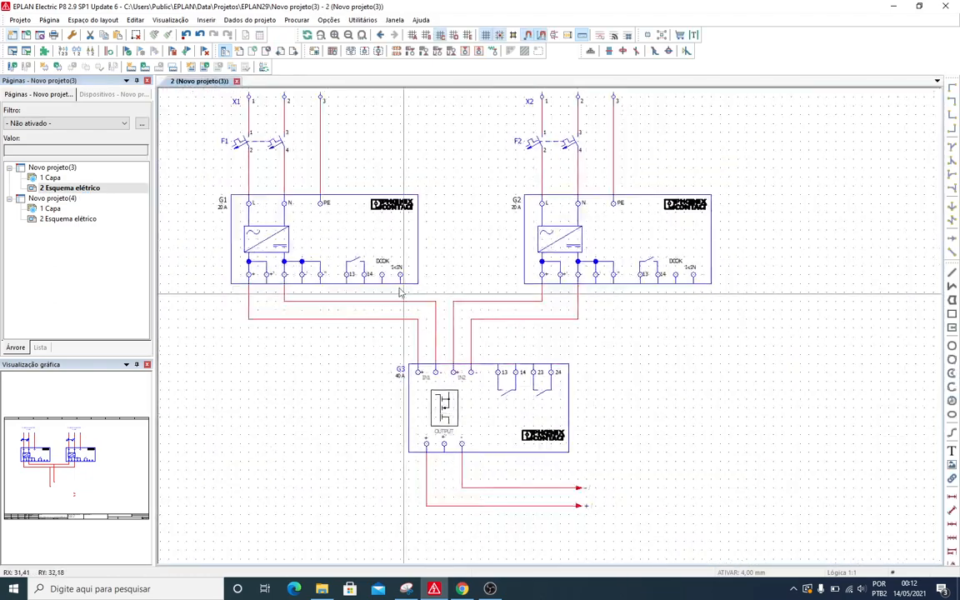
scroll(350, 271, "down", 3)
left_click(30, 218)
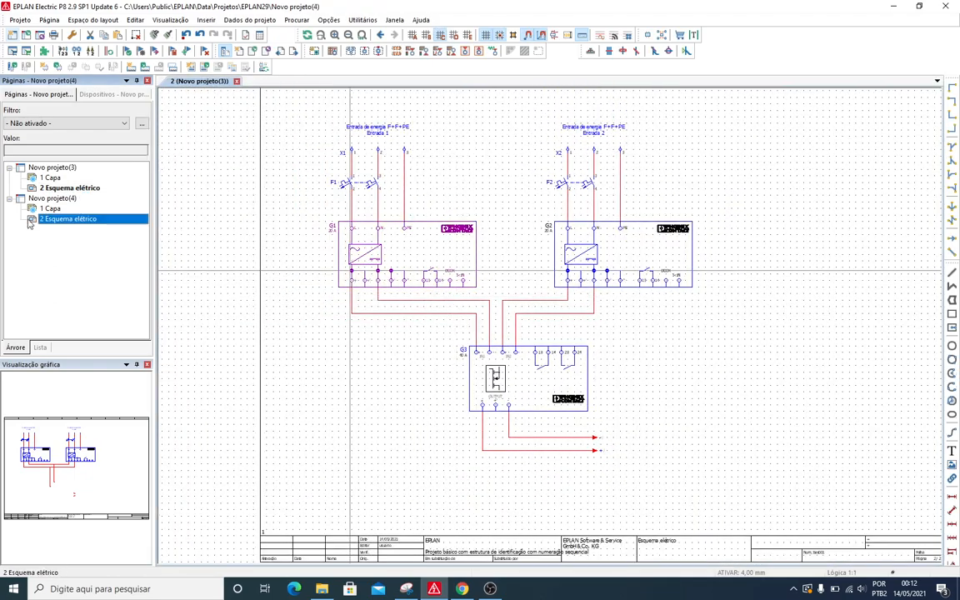
- Examine the Novo projeto(4) schematic, checking the two supply inputs, the T-nodes paralleling G1 and G2, and the - and + outputs
scroll(341, 221, "up", 3)
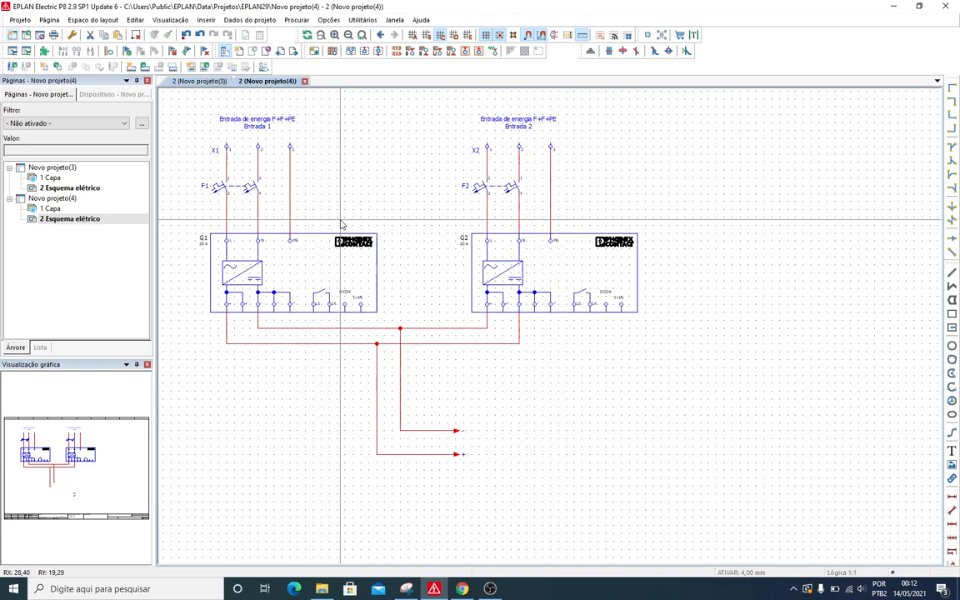
scroll(517, 255, "down", 1)
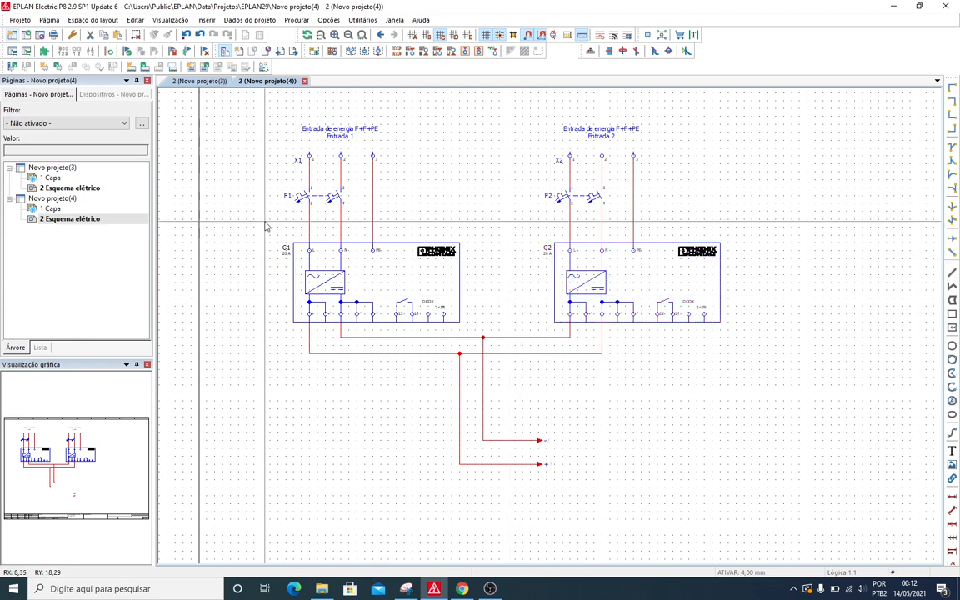
scroll(525, 262, "up", 1)
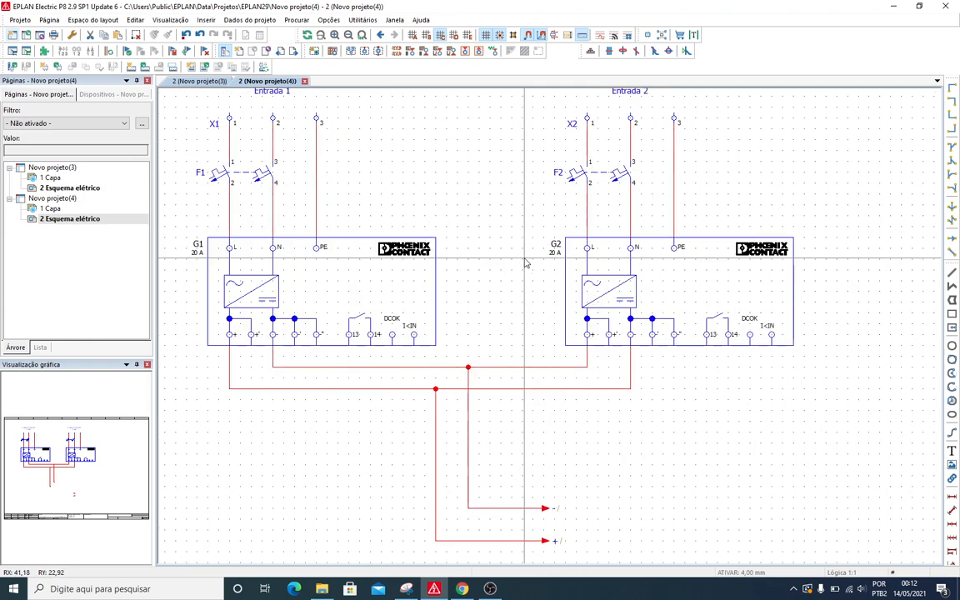
scroll(525, 262, "down", 2)
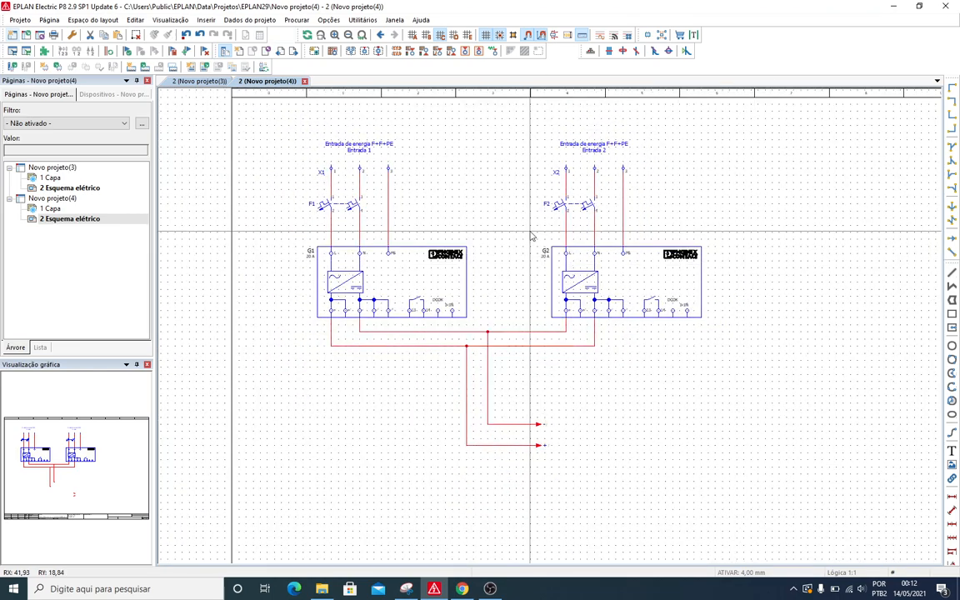
scroll(418, 238, "up", 2)
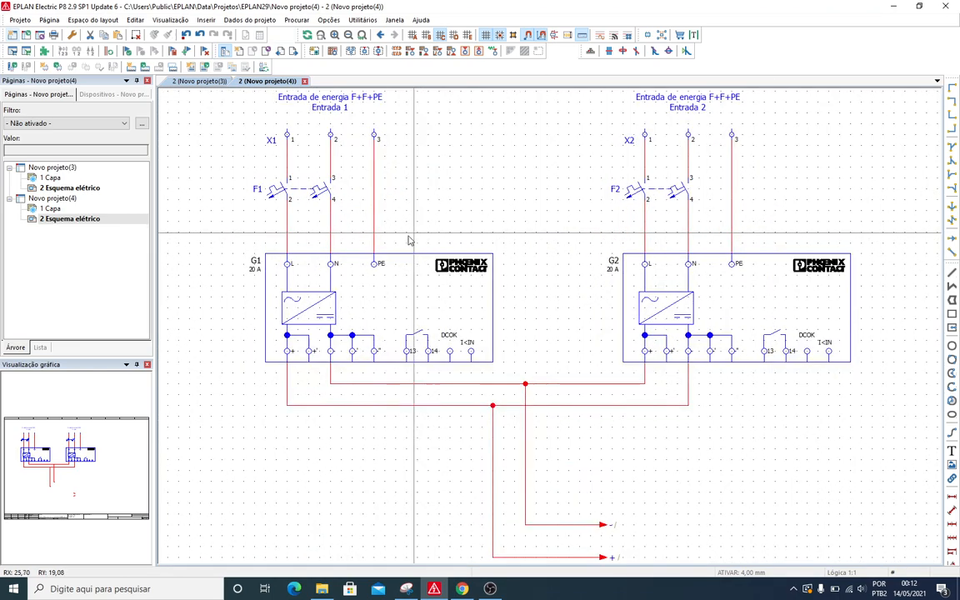
scroll(375, 395, "down", 1)
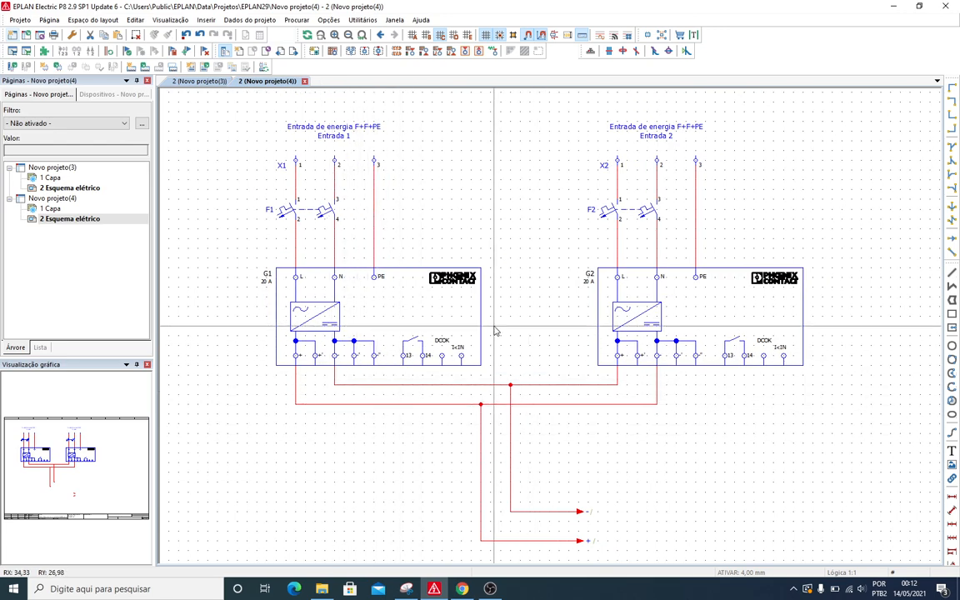
left_click(377, 378)
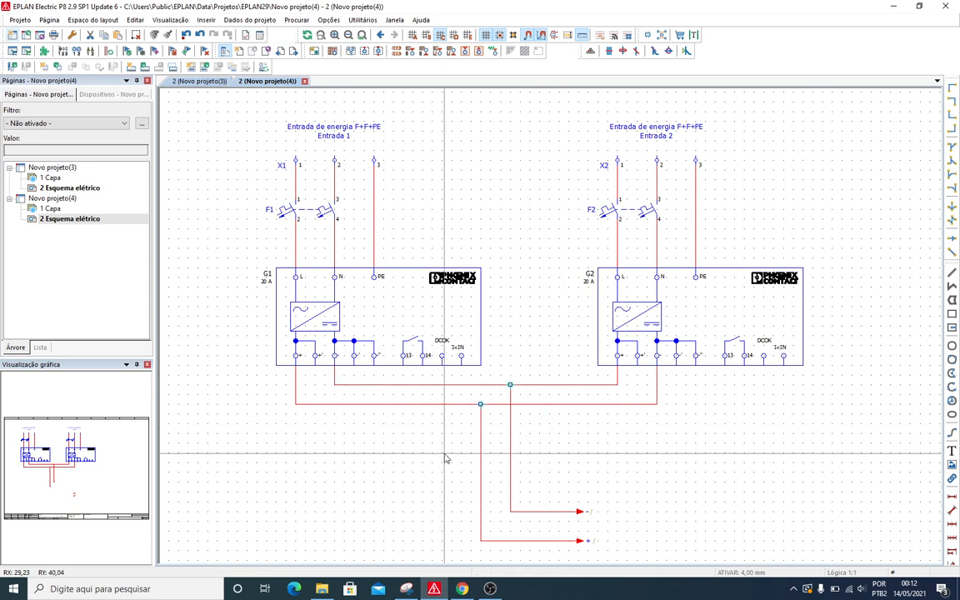
left_click(416, 429)
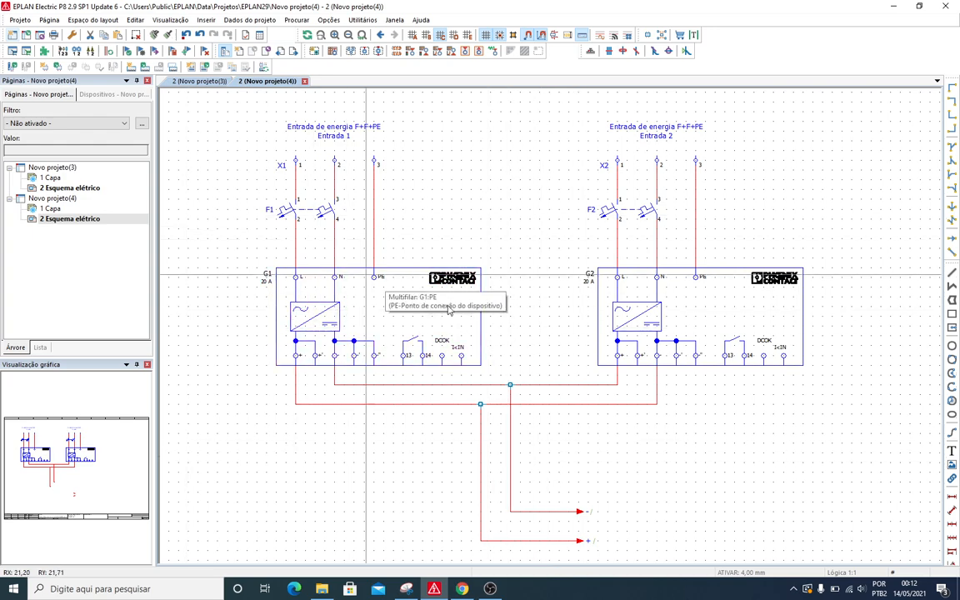
scroll(692, 284, "right", 3)
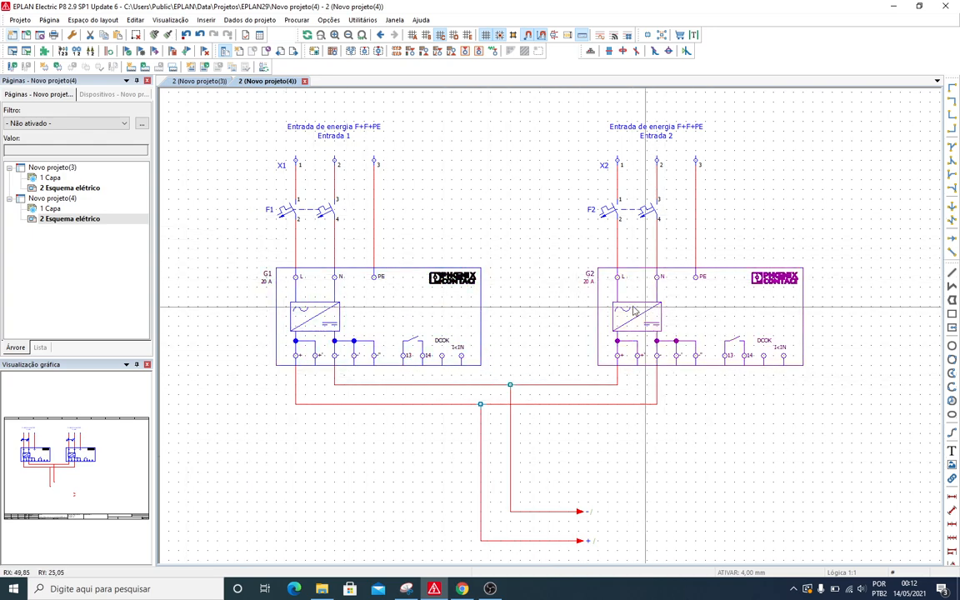
scroll(859, 400, "down", 1)
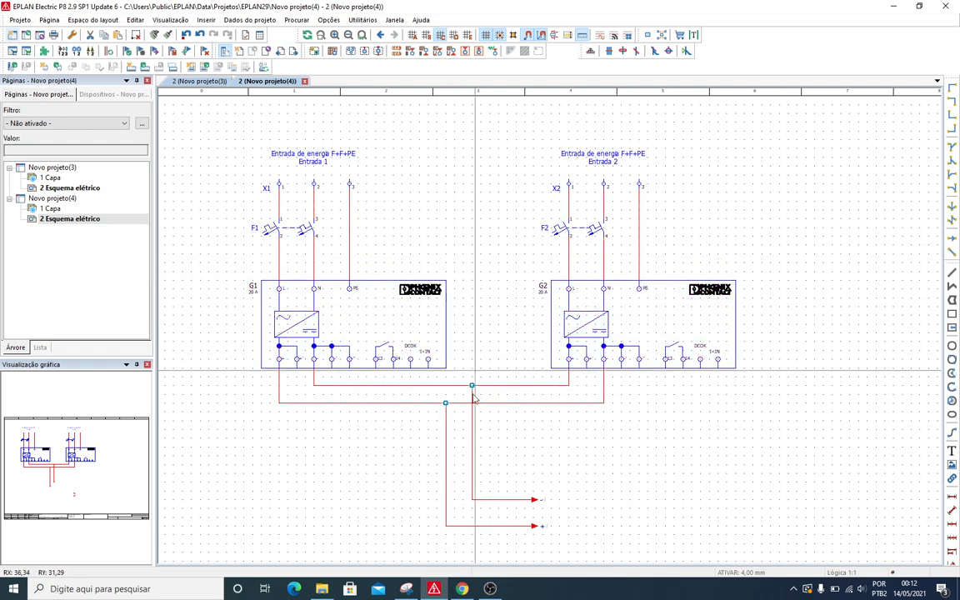
left_click_drag(562, 479, 631, 560)
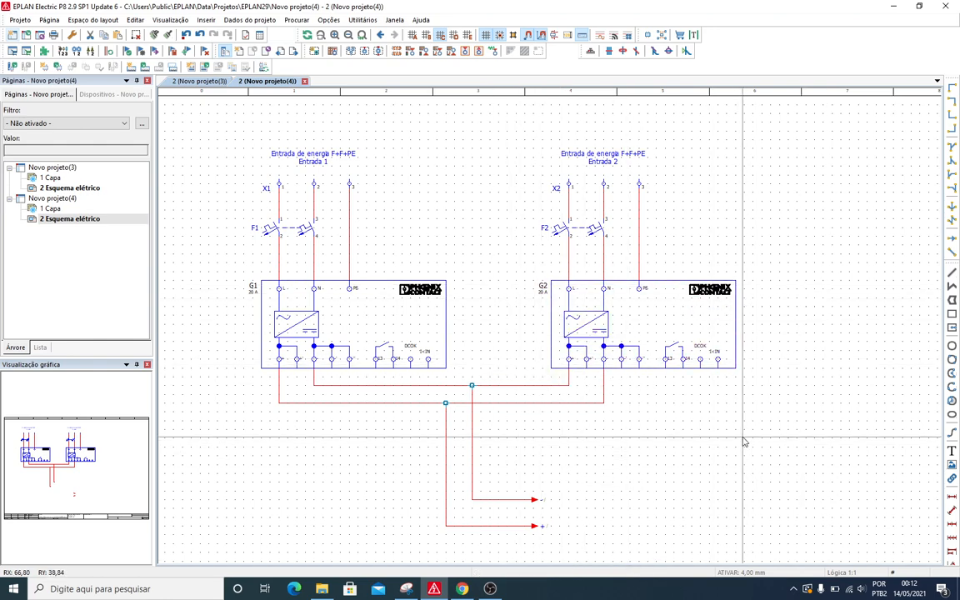
scroll(709, 383, "down", 2)
scroll(654, 317, "down", 2)
middle_click_drag(615, 282, 615, 338)
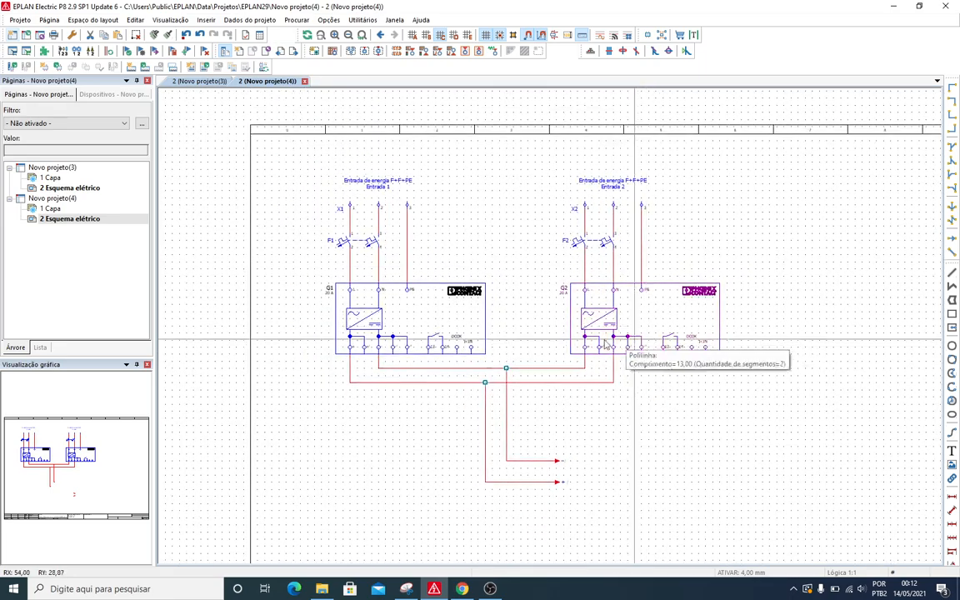
scroll(505, 325, "up", 3)
- Open page 2 of Novo projeto(3) and examine the current ratings of supply G1 and redundancy module G3
left_click(77, 191)
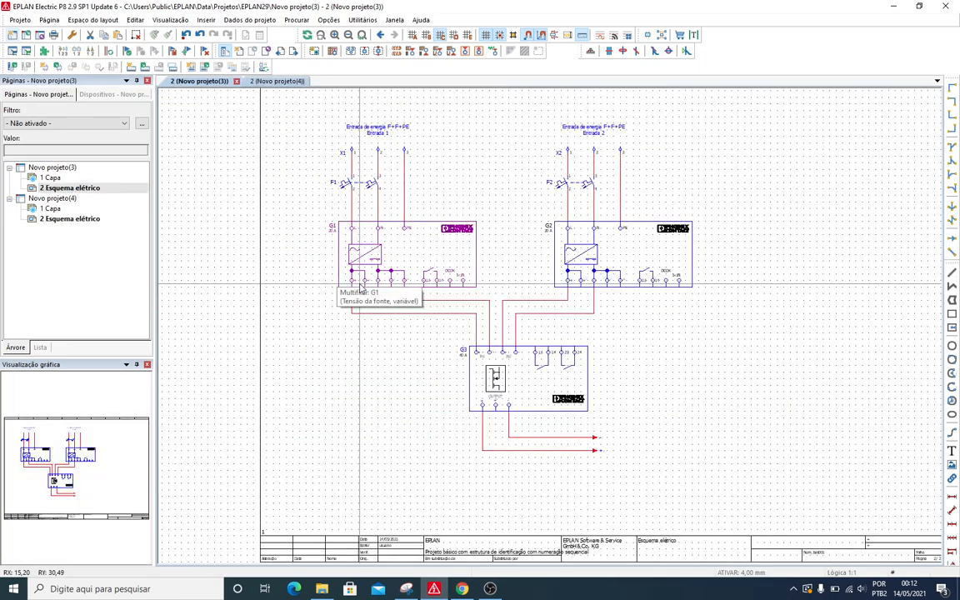
scroll(344, 234, "up", 3)
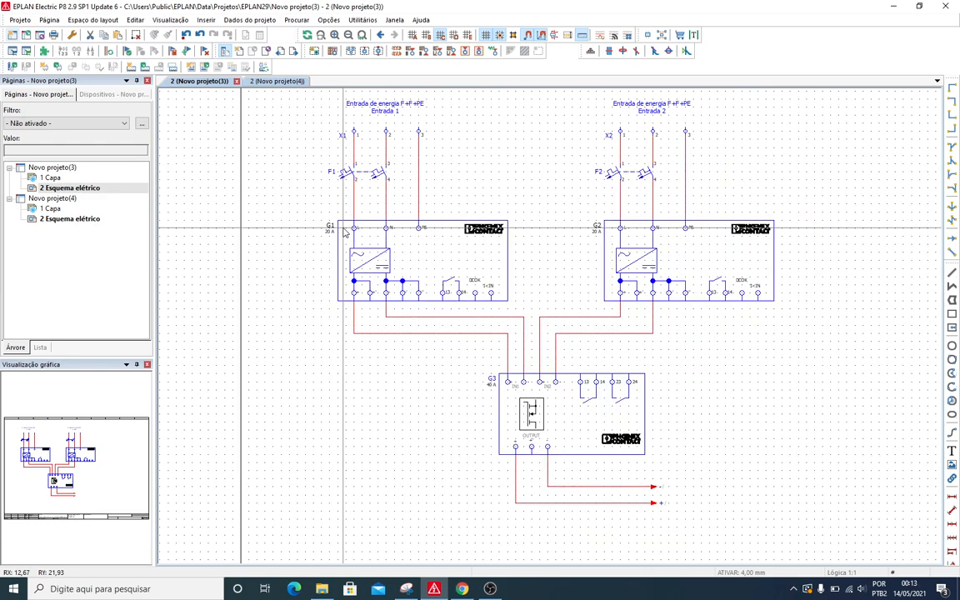
left_click(313, 211)
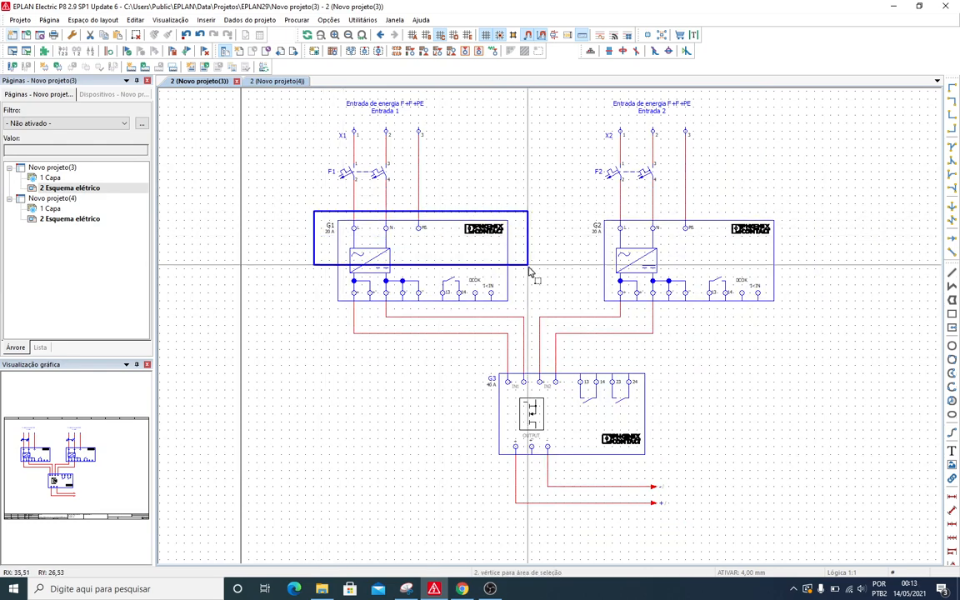
left_click_drag(528, 268, 530, 269)
left_click_drag(458, 353, 678, 469)
left_click(677, 469)
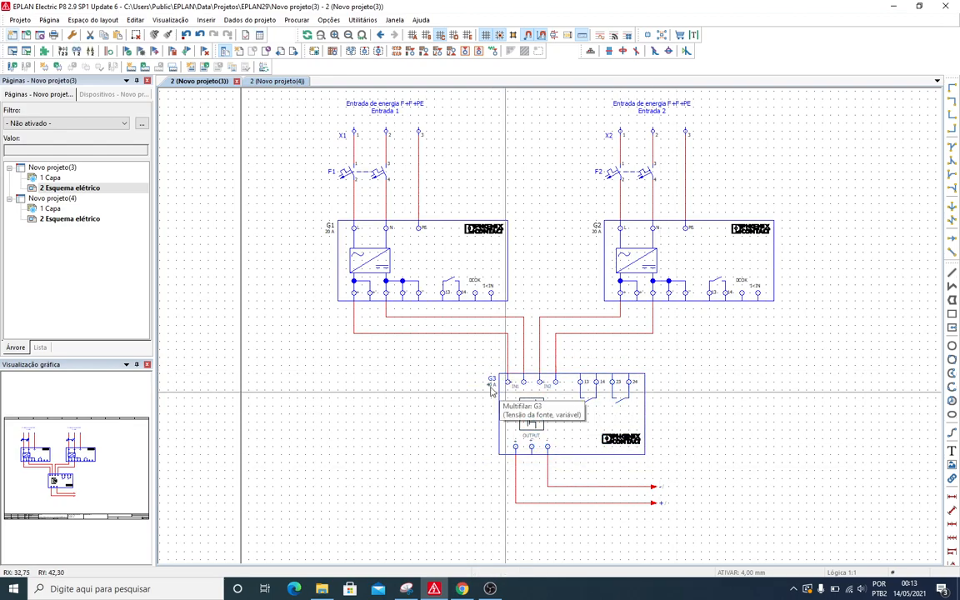
scroll(492, 392, "up", 2)
left_click(456, 378)
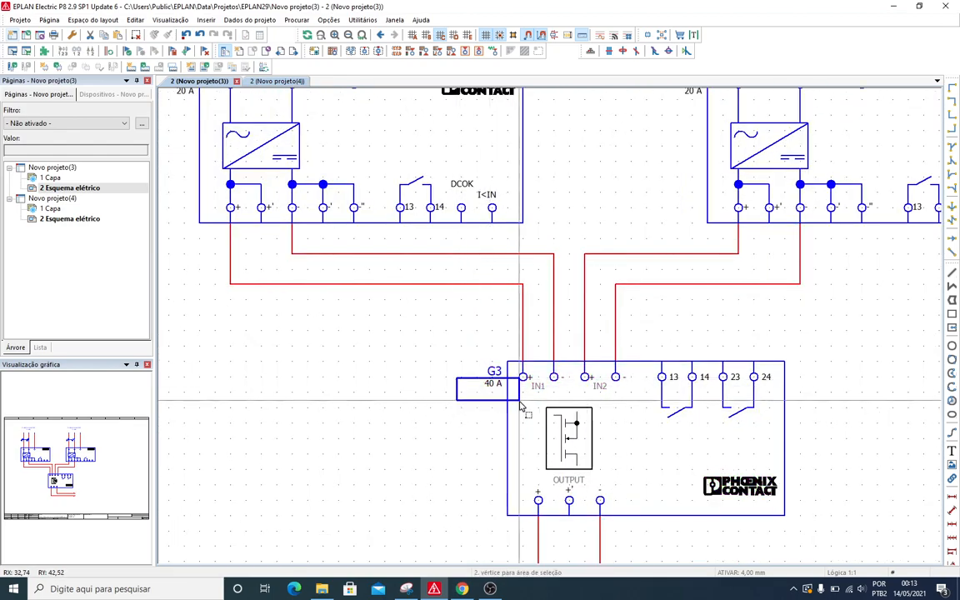
scroll(520, 405, "down", 1)
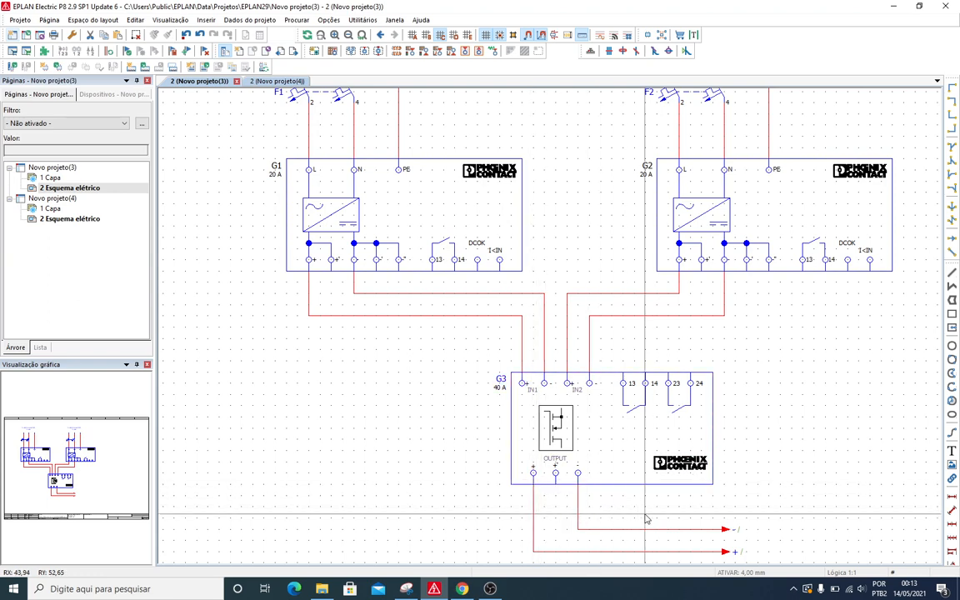
- Examine how G1 and G2 feed the IN1 and IN2 terminals of module G3 and how its OUTPUT terminals are wired
middle_click_drag(633, 511, 509, 493)
scroll(509, 494, "down", 1)
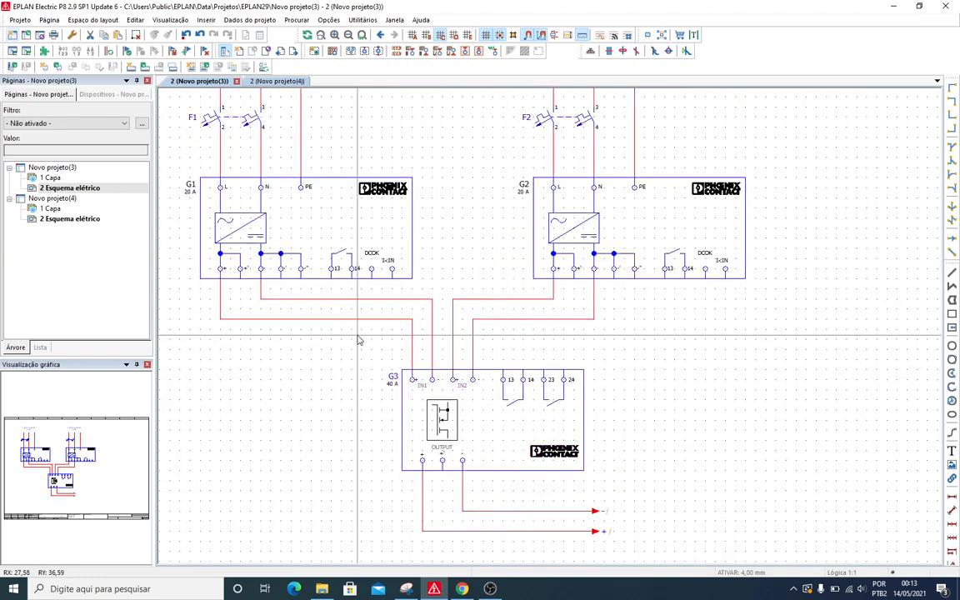
scroll(442, 460, "up", 1)
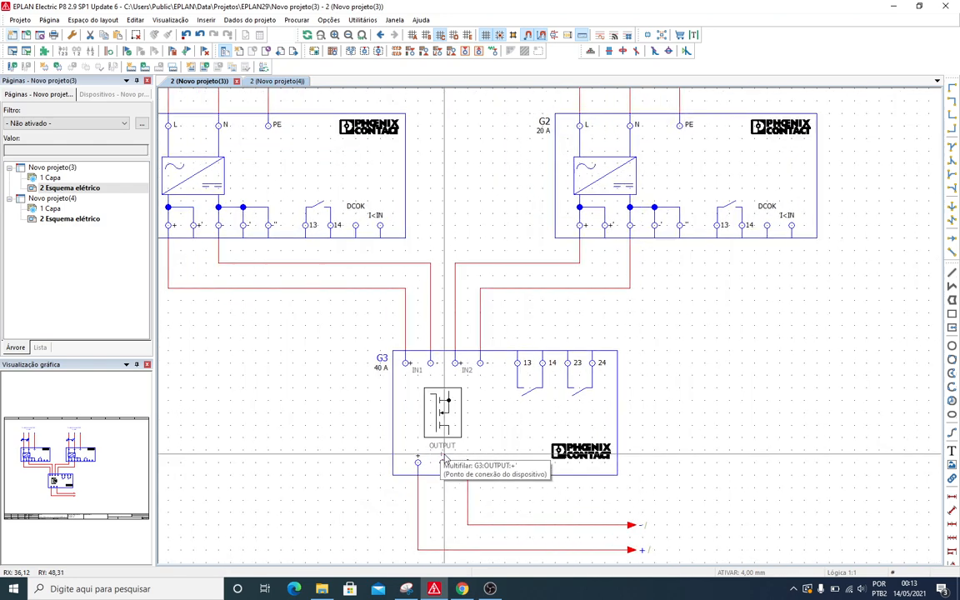
scroll(477, 464, "down", 1)
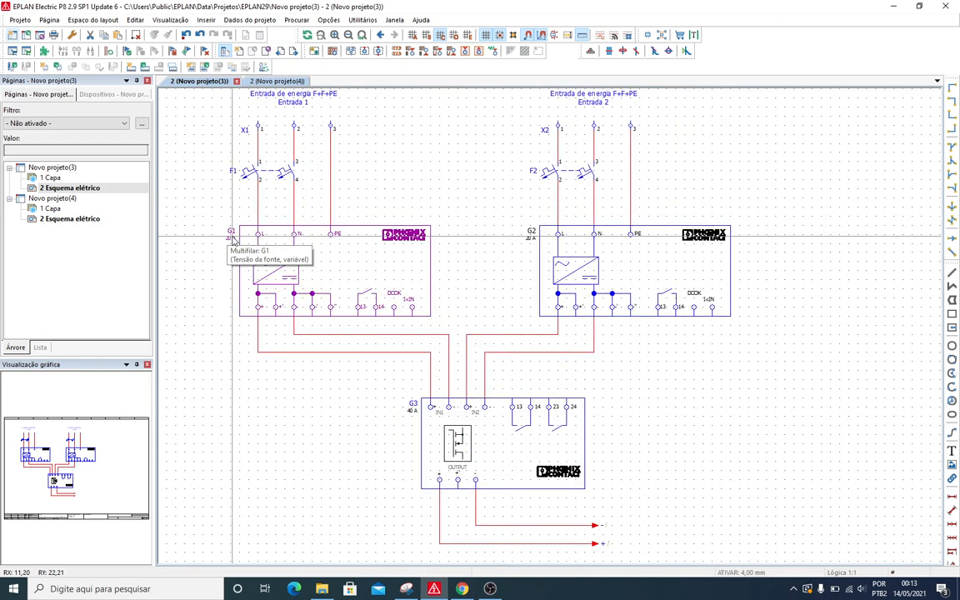
left_click_drag(415, 503, 529, 518)
left_click_drag(419, 498, 539, 522)
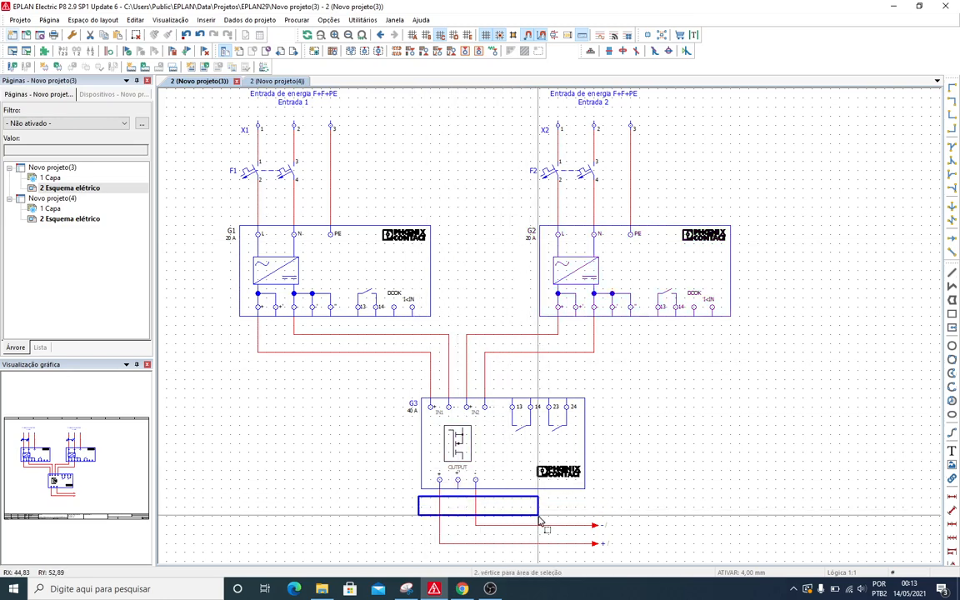
left_click_drag(538, 522, 538, 522)
scroll(431, 390, "up", 3)
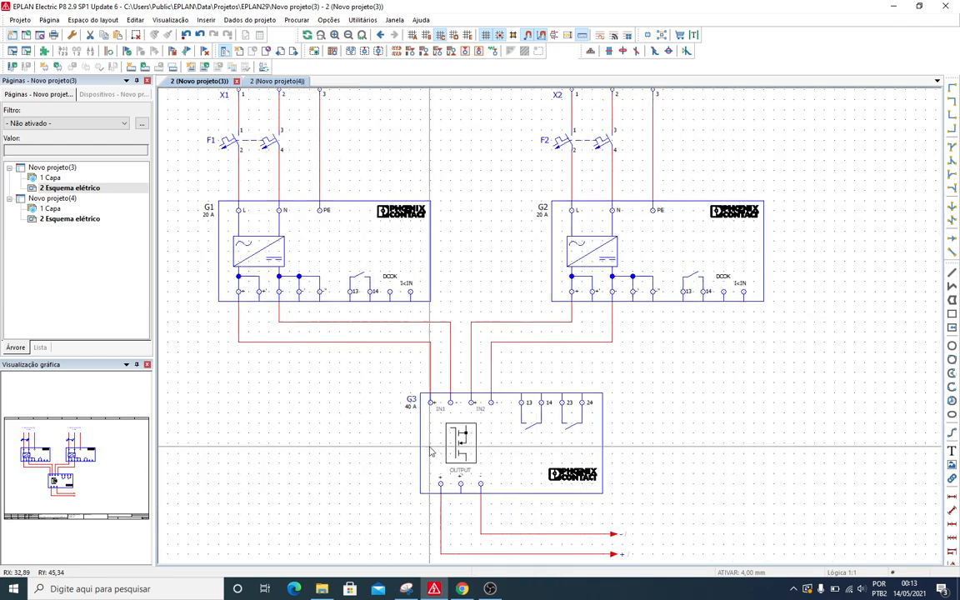
scroll(431, 390, "up", 2)
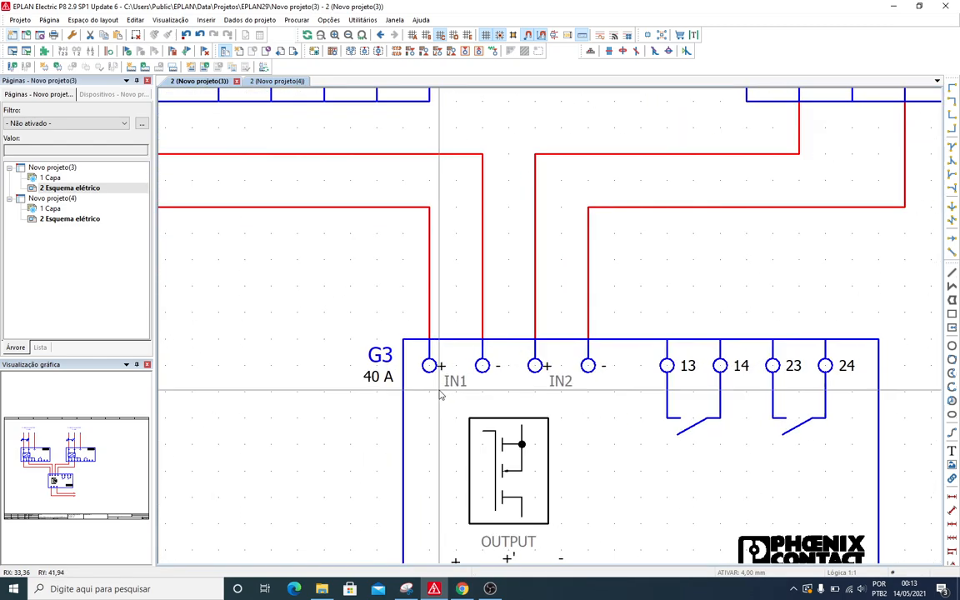
scroll(425, 388, "down", 2)
scroll(407, 391, "down", 2)
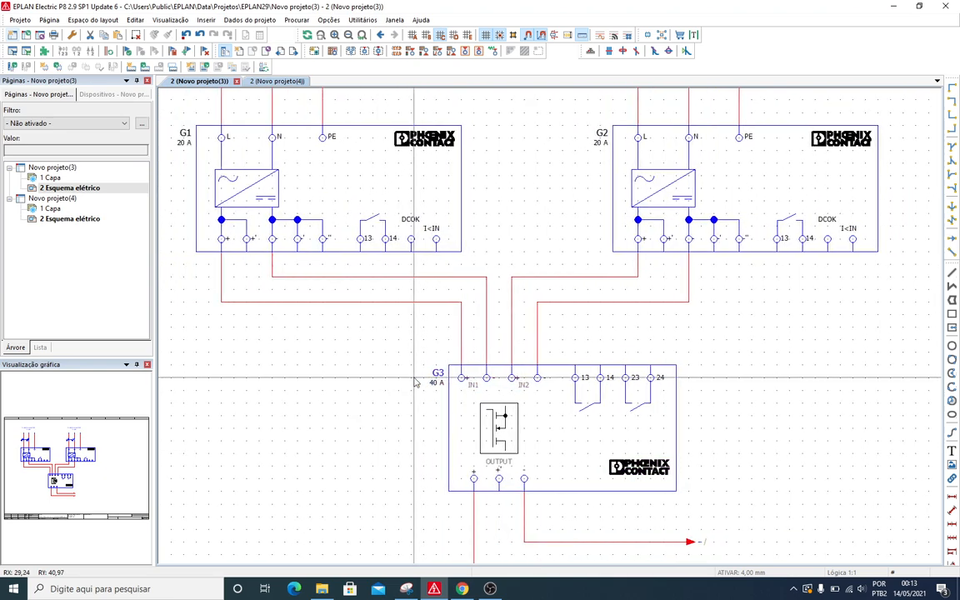
- Start inserting a symbol and display the Eletrônica e componente lógico group in the symbol library
key("Insert")
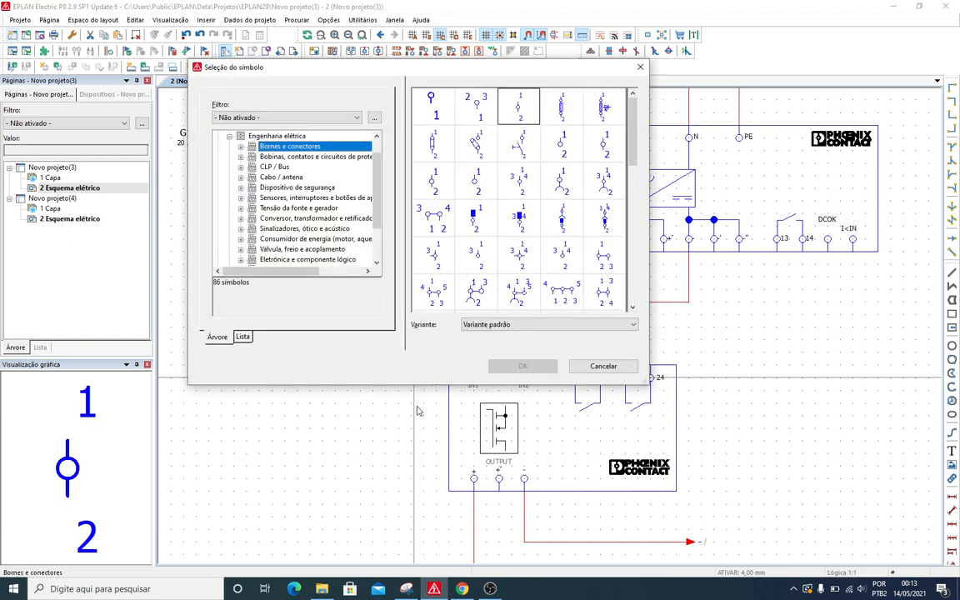
left_click(314, 209)
left_click(316, 199)
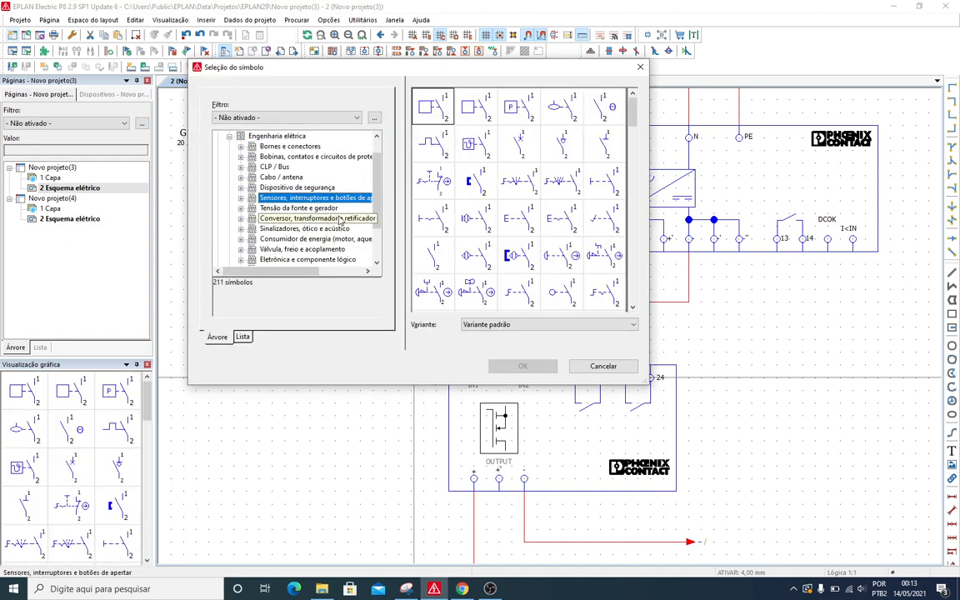
left_click(340, 219)
left_click(333, 229)
left_click(329, 239)
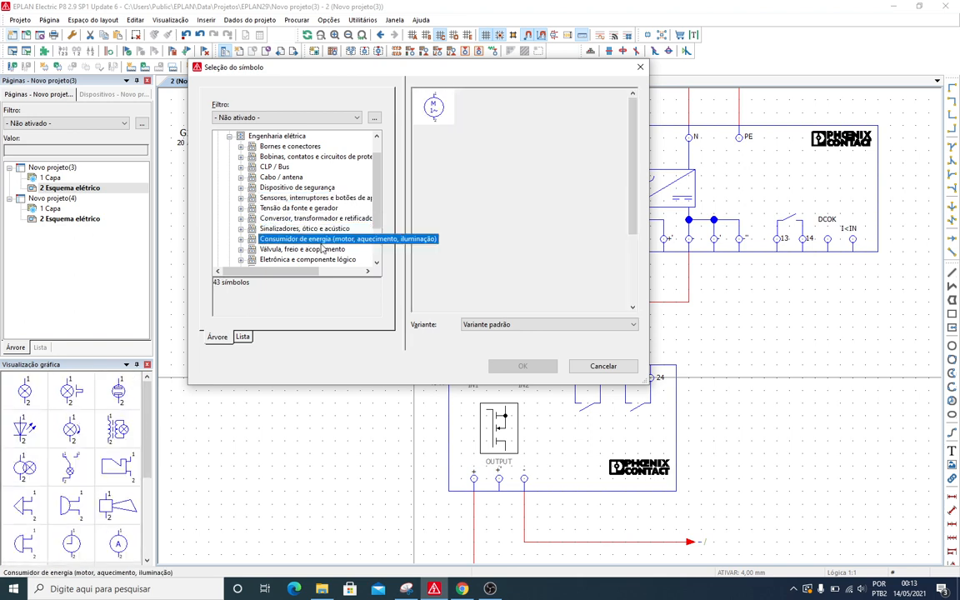
left_click(322, 260)
left_click(321, 260)
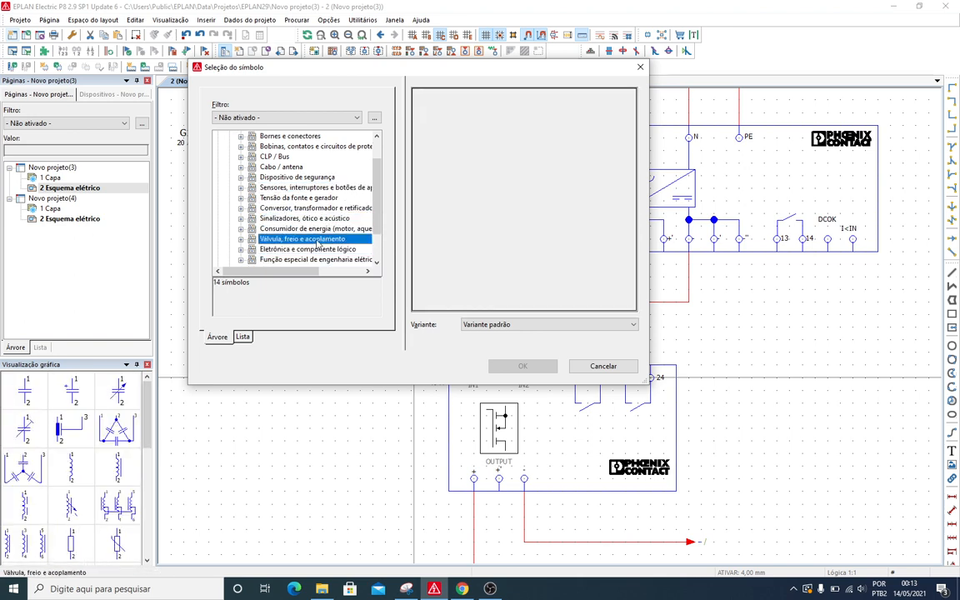
left_click(334, 260)
left_click(330, 250)
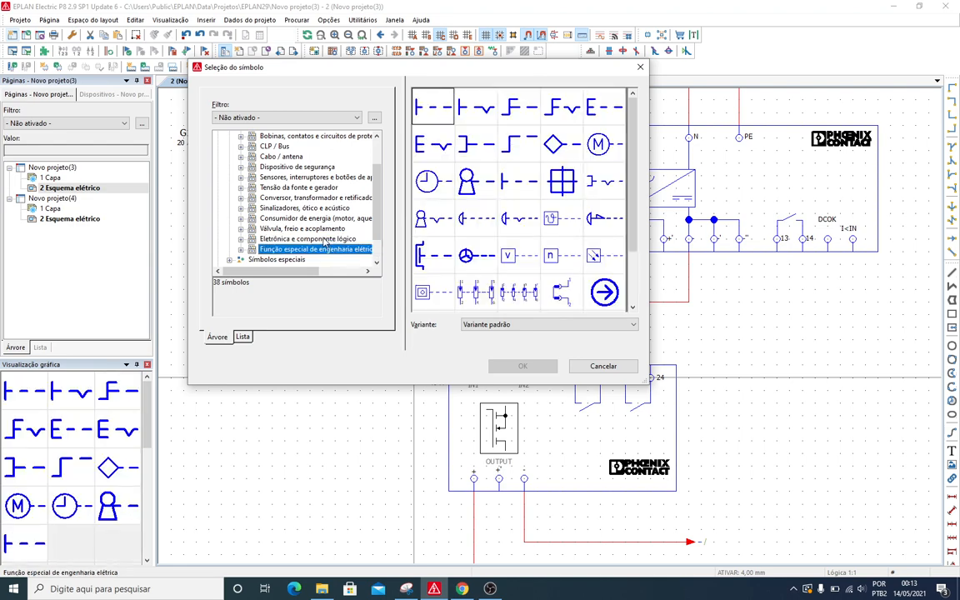
left_click(324, 240)
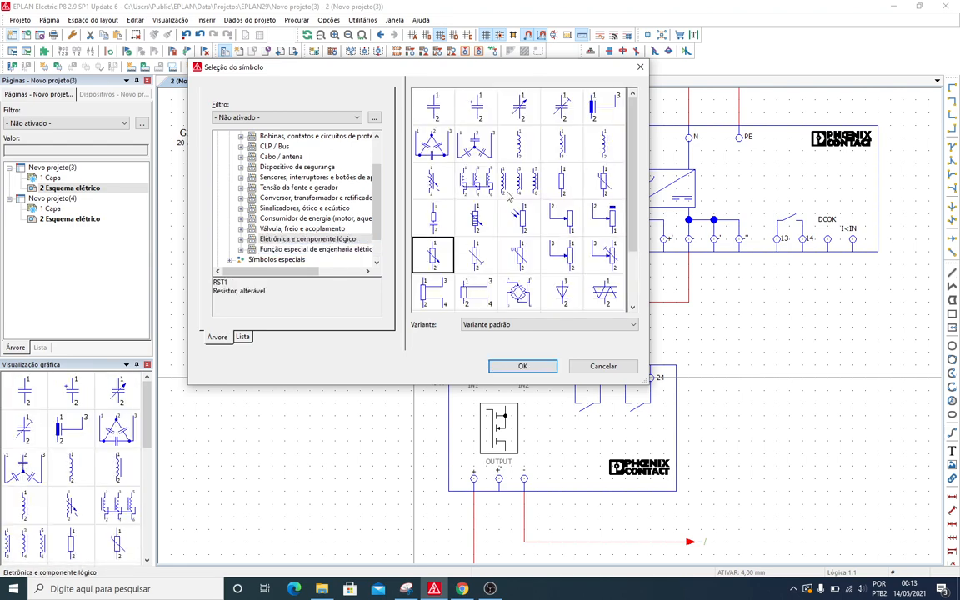
- Place a general semiconductor diode symbol inside module G3, directly below the IN1 + terminal
left_click(596, 223)
scroll(600, 243, "down", 3)
double_click(565, 217)
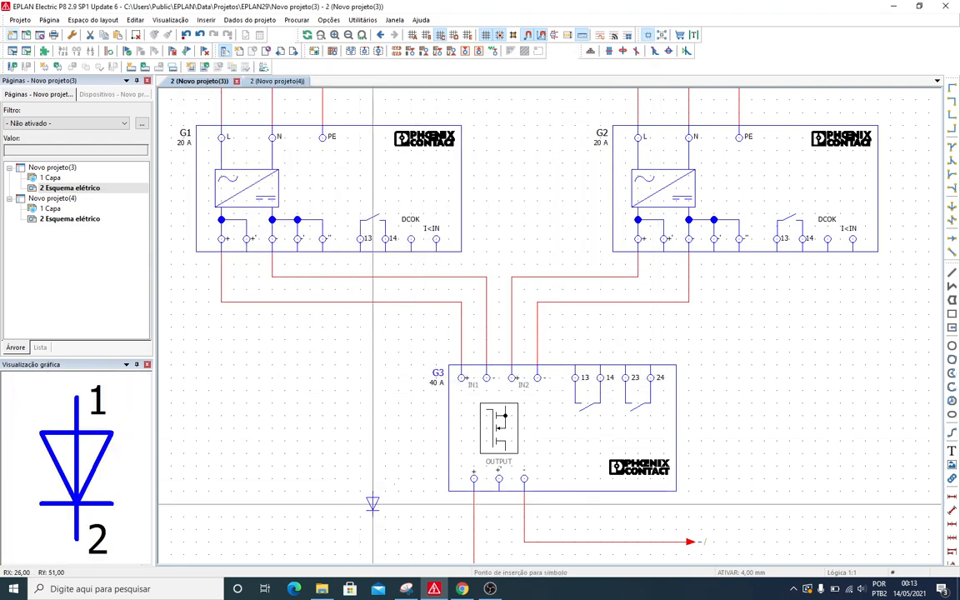
scroll(461, 416, "up", 2)
left_click(463, 409)
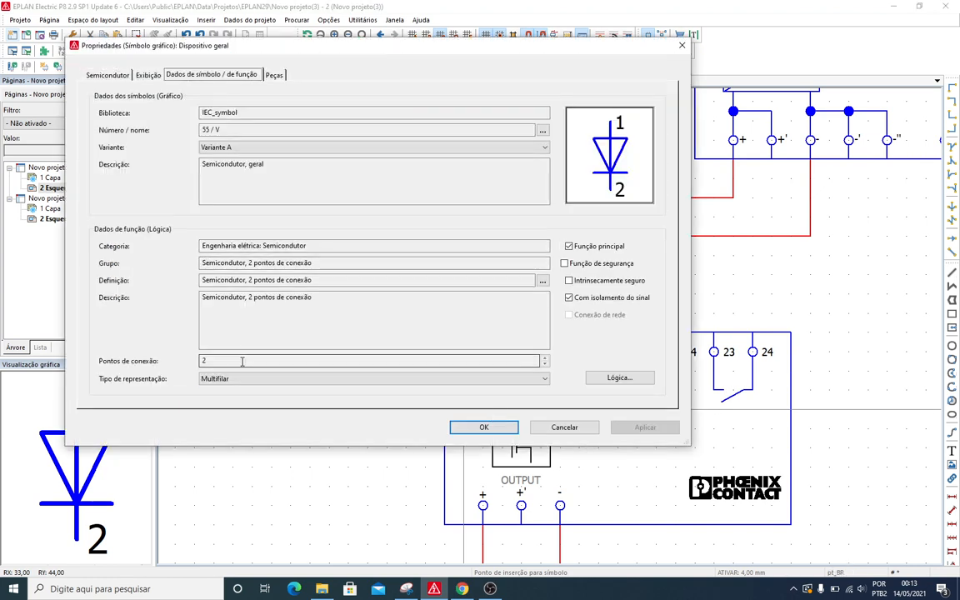
- Set the new diode's representation type to Gráfico and accept its properties
left_click(247, 379)
key("End")
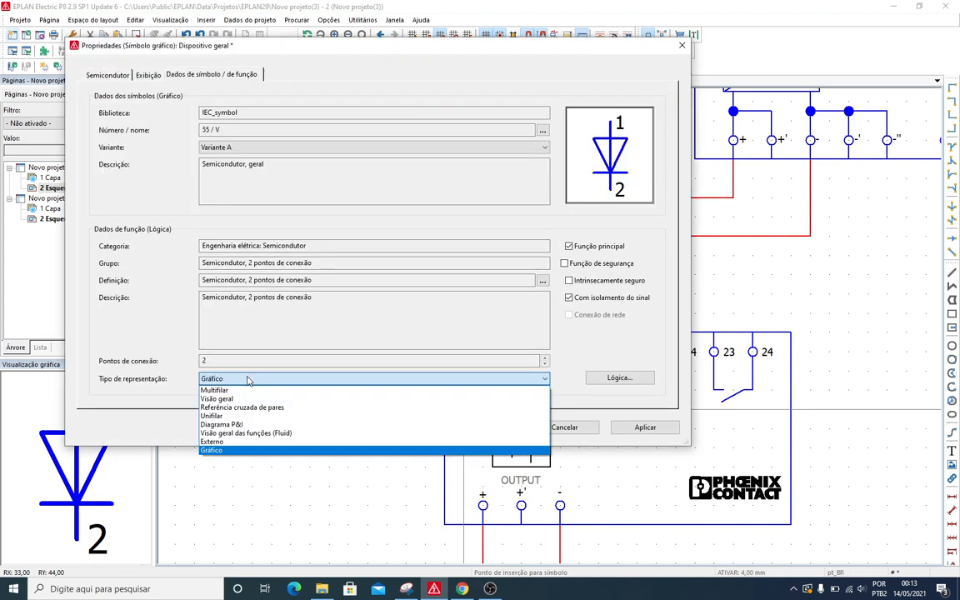
left_click(209, 451)
left_click(500, 426)
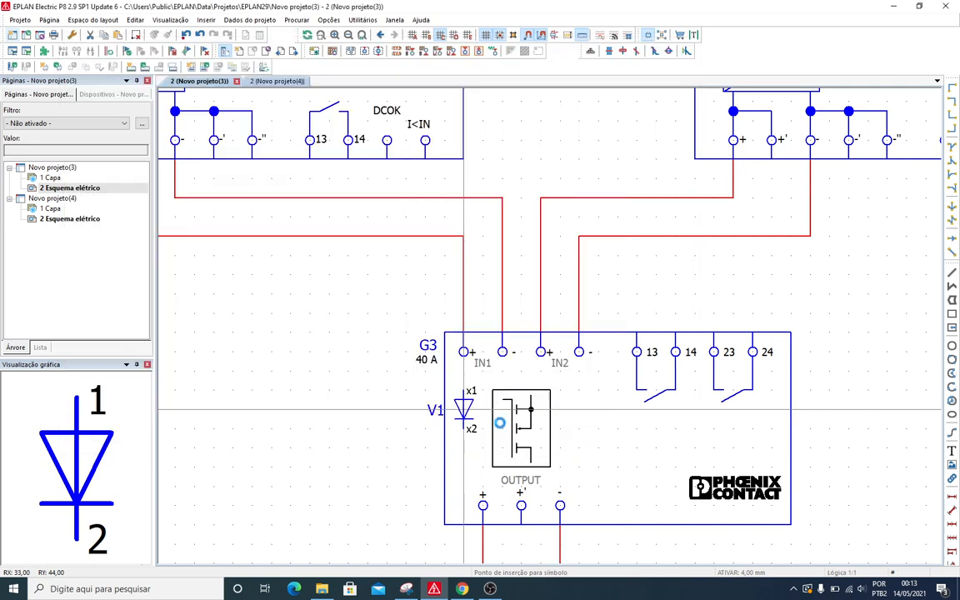
- Clear the diode's visible tag and its connection point designations
double_click(472, 417)
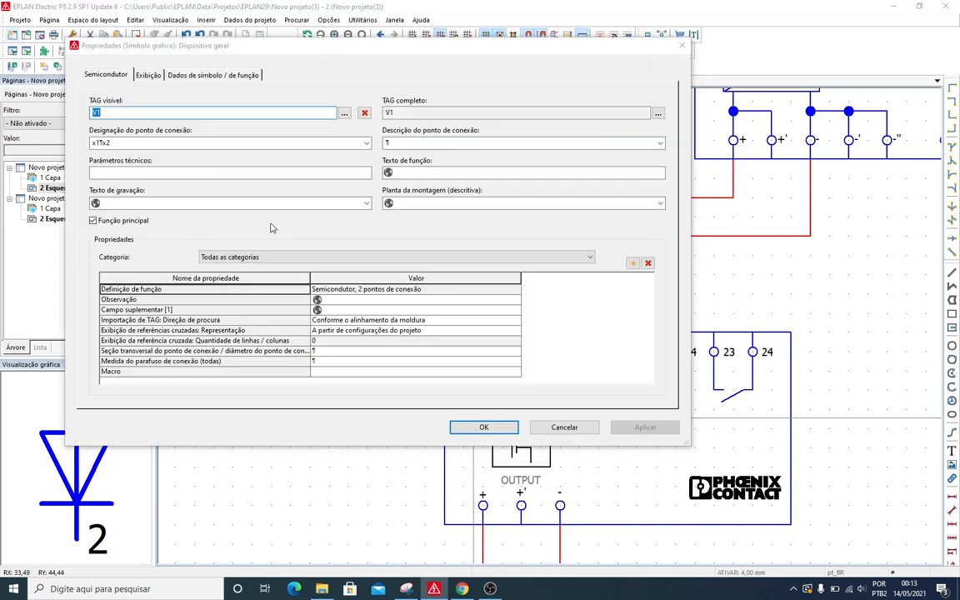
left_click(184, 76)
left_click(117, 75)
left_click(477, 425)
double_click(473, 416)
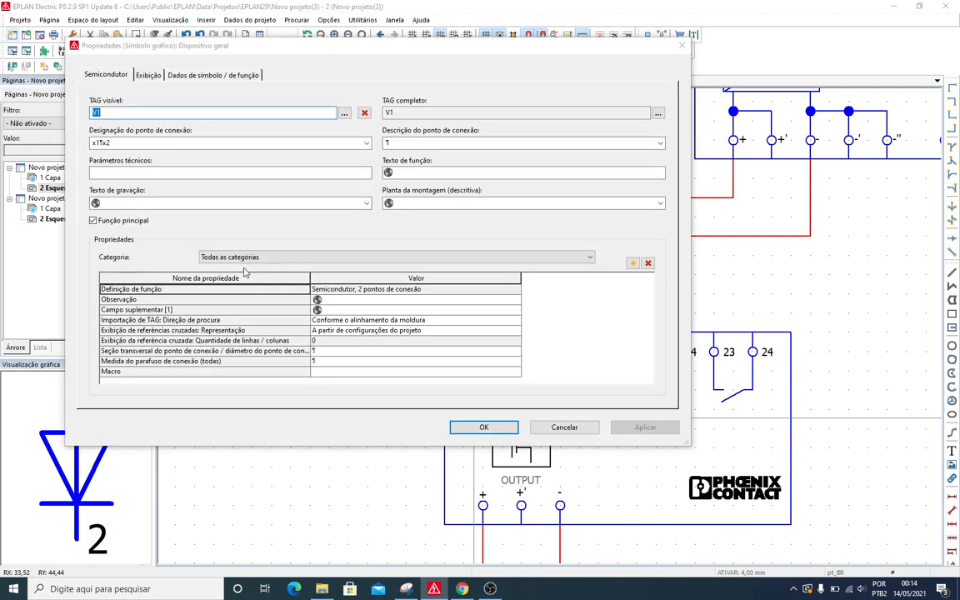
key("Escape")
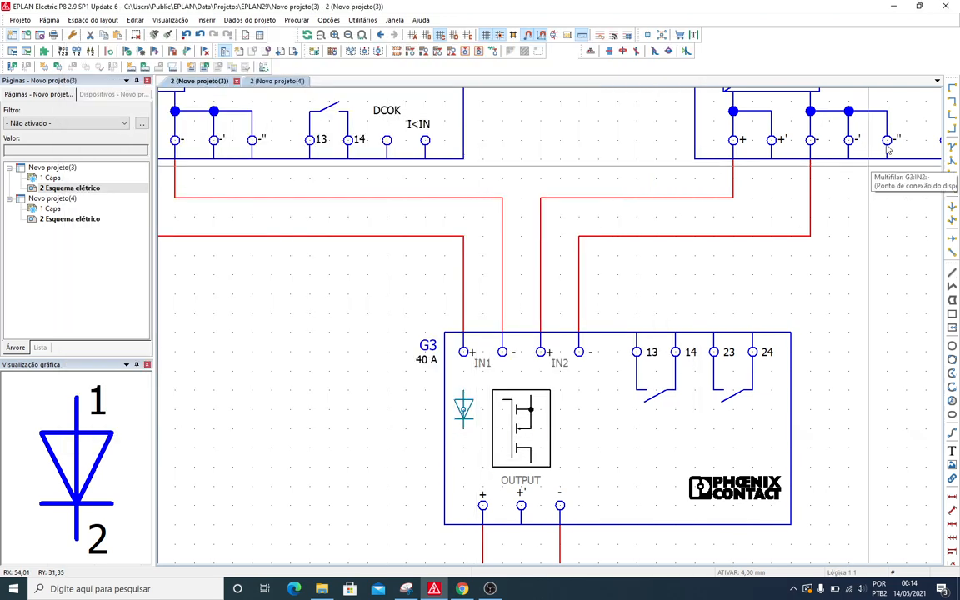
- Draw a vertical graphic line from G3's IN1 + terminal down to the diode's upper end
left_click(953, 271)
scroll(496, 389, "up", 3)
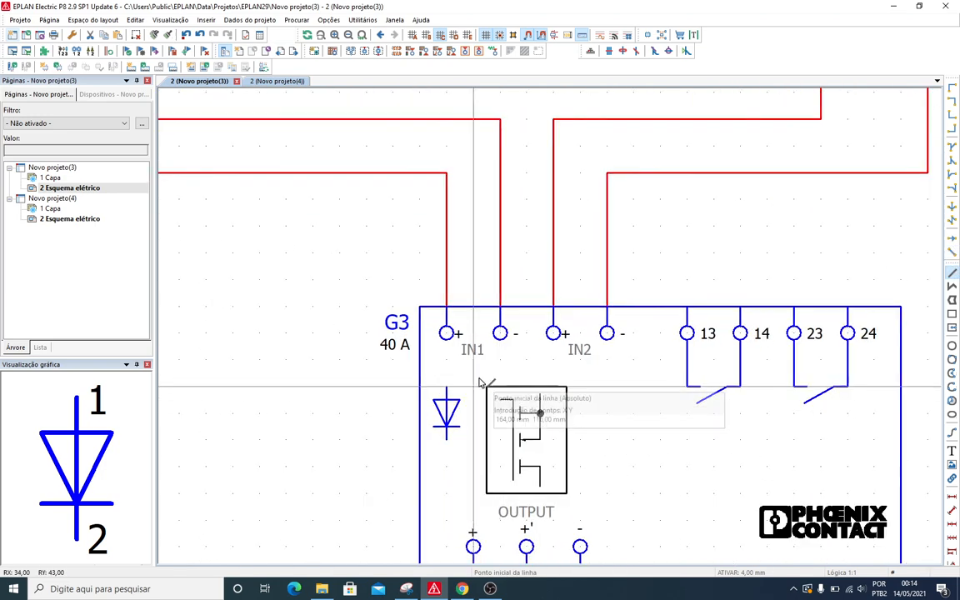
left_click(443, 337)
left_click(444, 391)
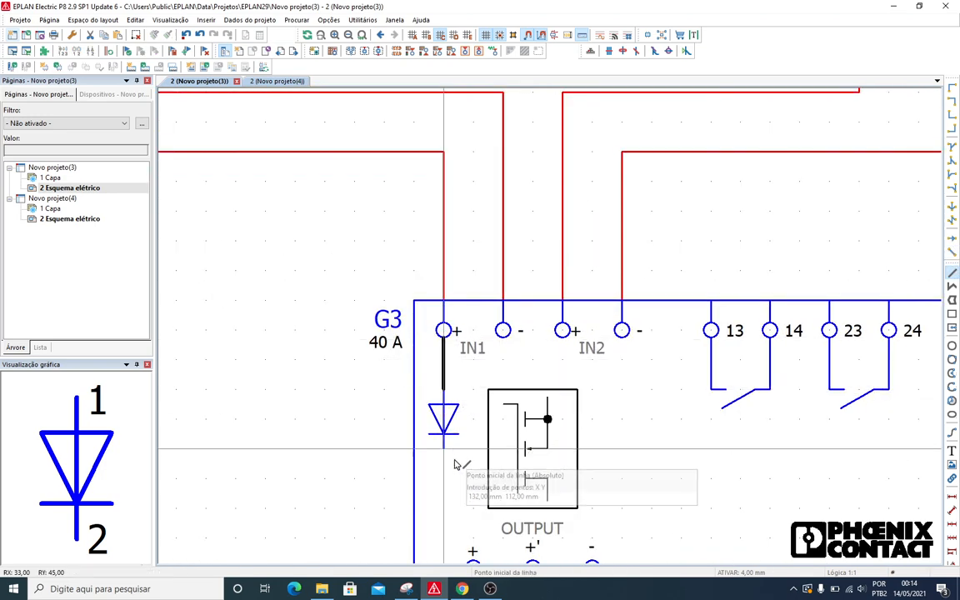
- Draw graphic lines from the diode's lower end about 12 mm down and about 4 mm across to above the OUTPUT + terminal
middle_click_drag(457, 466, 437, 322)
left_click(423, 305)
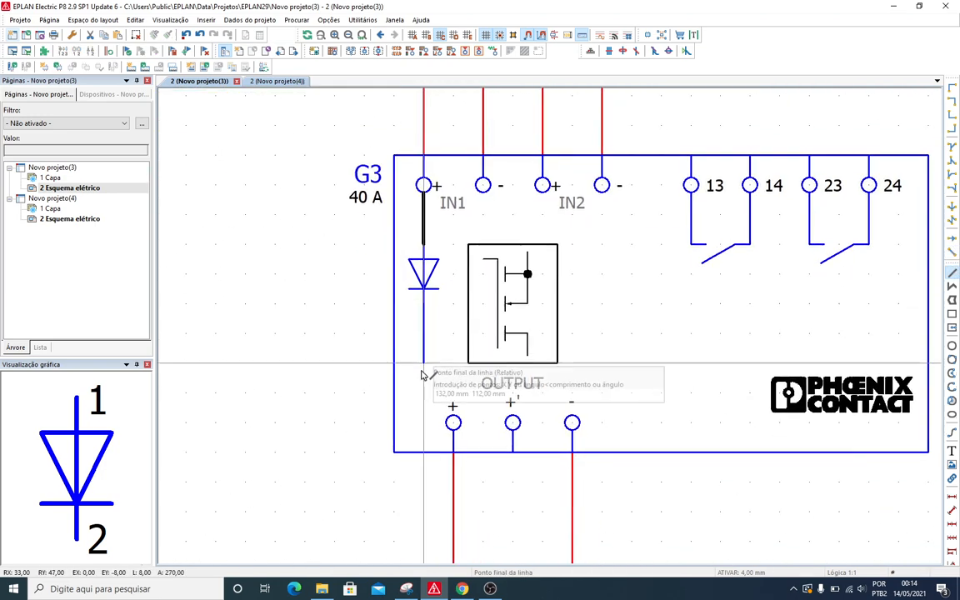
left_click(423, 392)
left_click(450, 399)
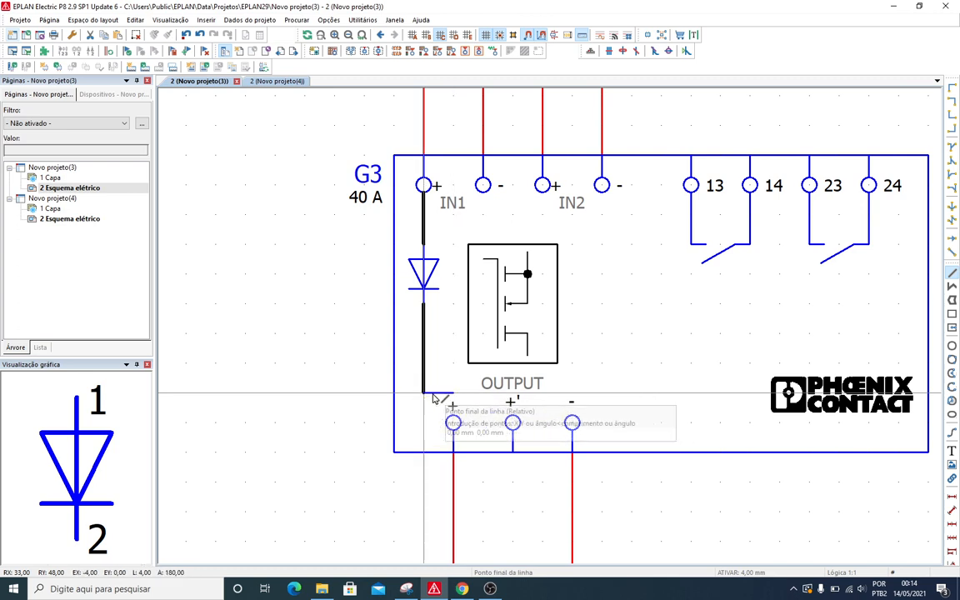
left_click(424, 393)
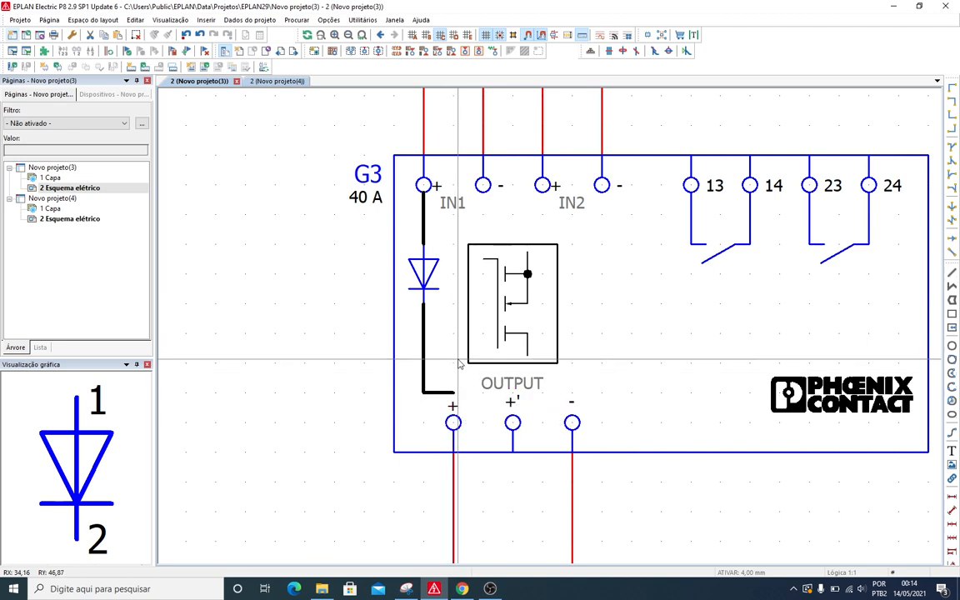
left_click(432, 277)
key("ctrl+c")
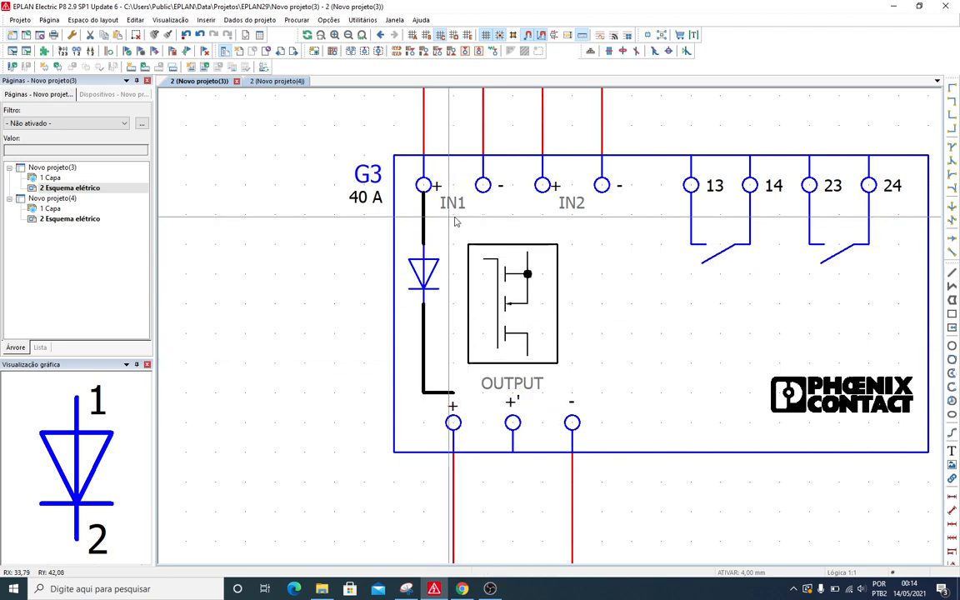
key("ctrl+v")
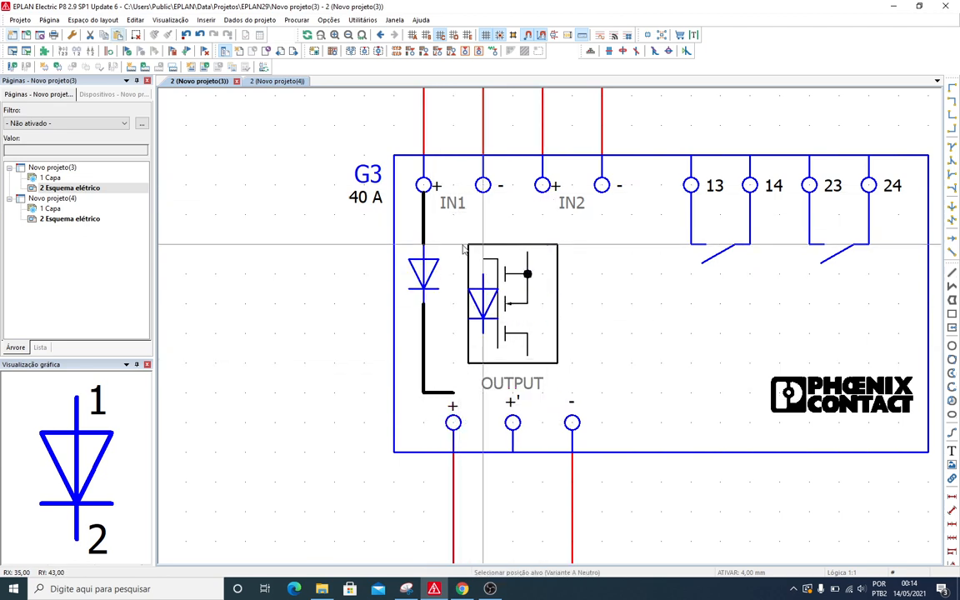
key("Escape")
- Delete the MOSFET drawing inside G3 and place a copy of the diode below the IN2 + terminal
left_click_drag(456, 236, 621, 368)
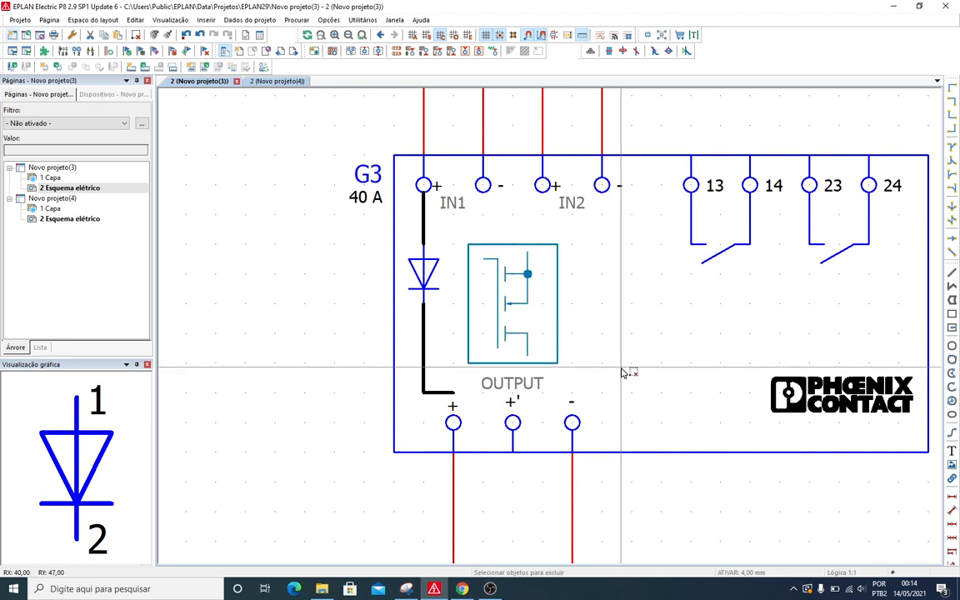
left_click(424, 273)
key("ctrl+c")
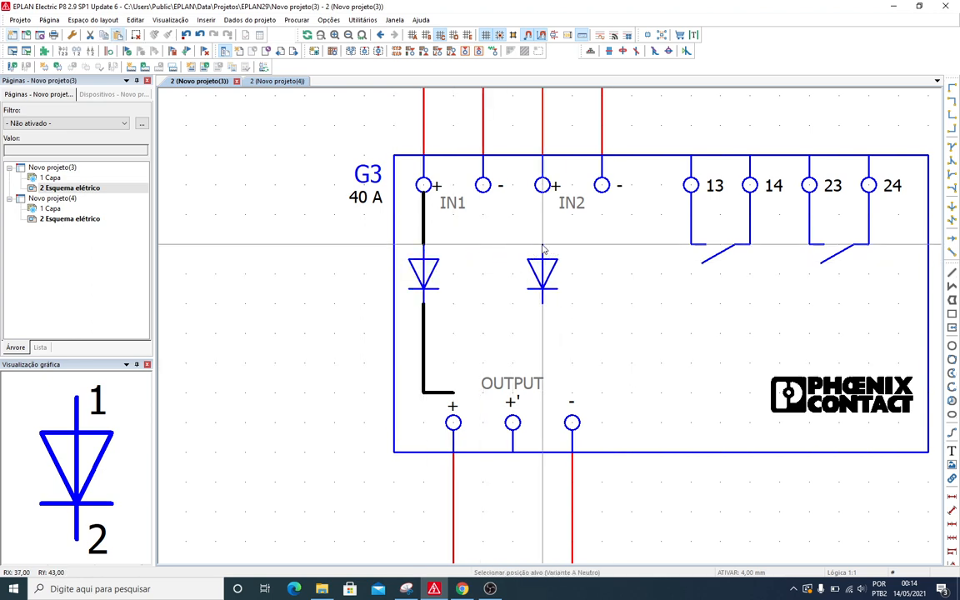
left_click(543, 248)
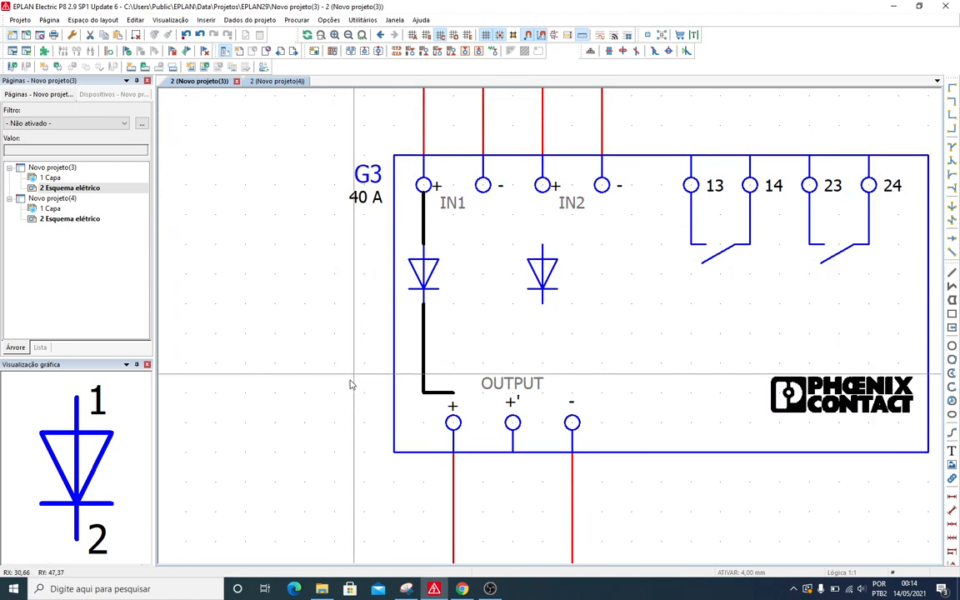
- Draw graphic lines from the second diode about 8 mm down, about 12 mm across, and down to the first diode's line above OUTPUT +
left_click(951, 272)
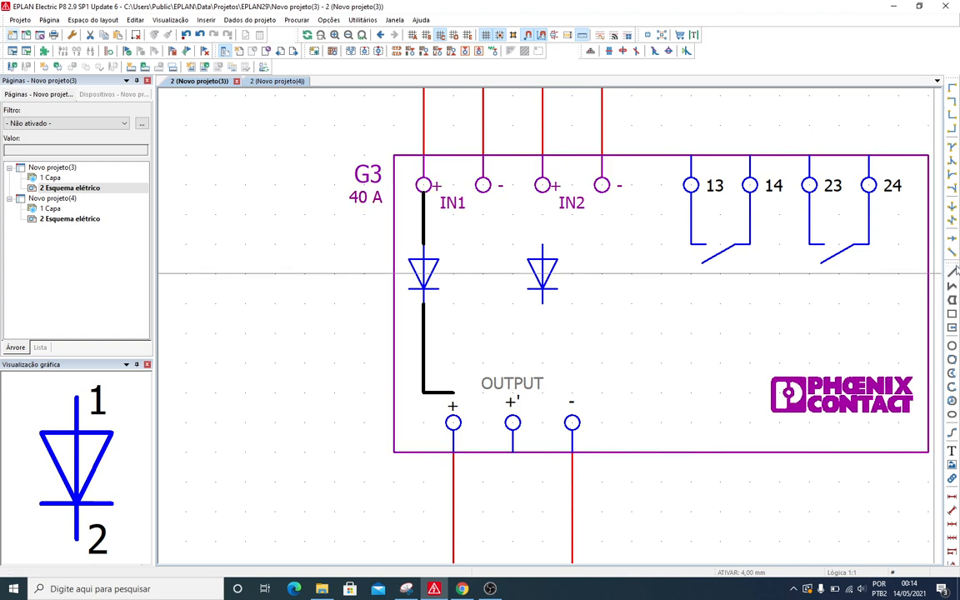
left_click(543, 304)
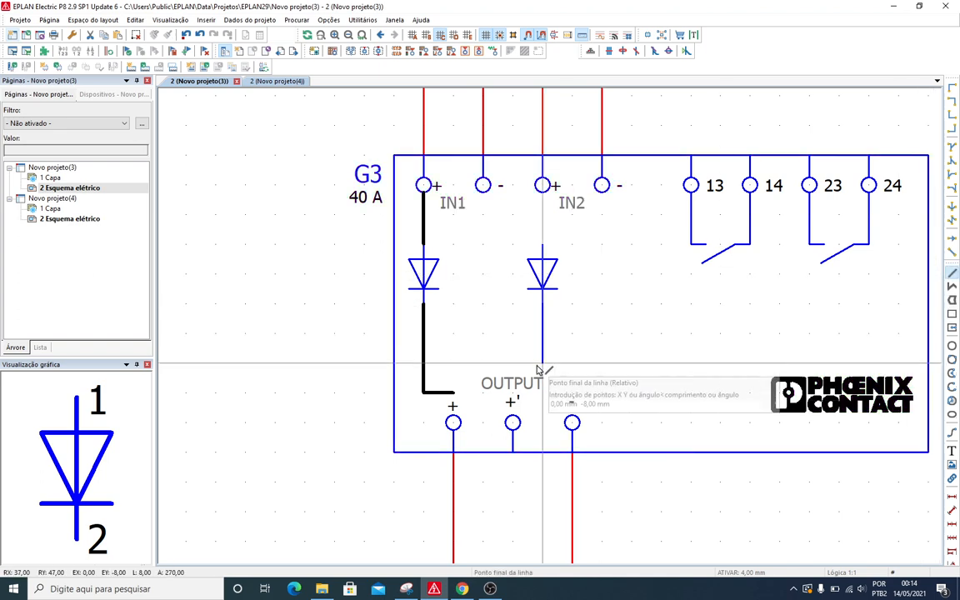
left_click(543, 362)
left_click(456, 363)
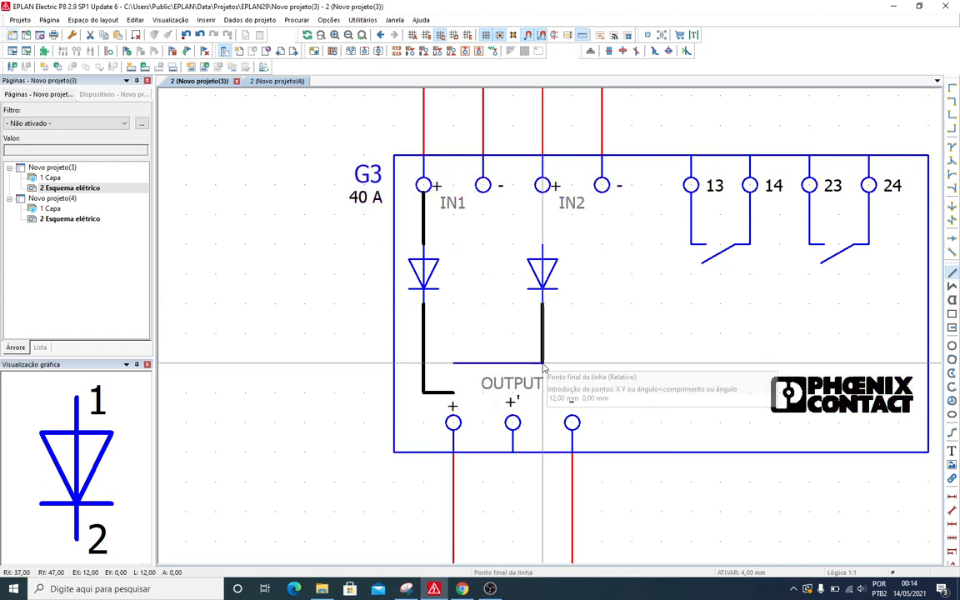
left_click(542, 363)
left_click(454, 363)
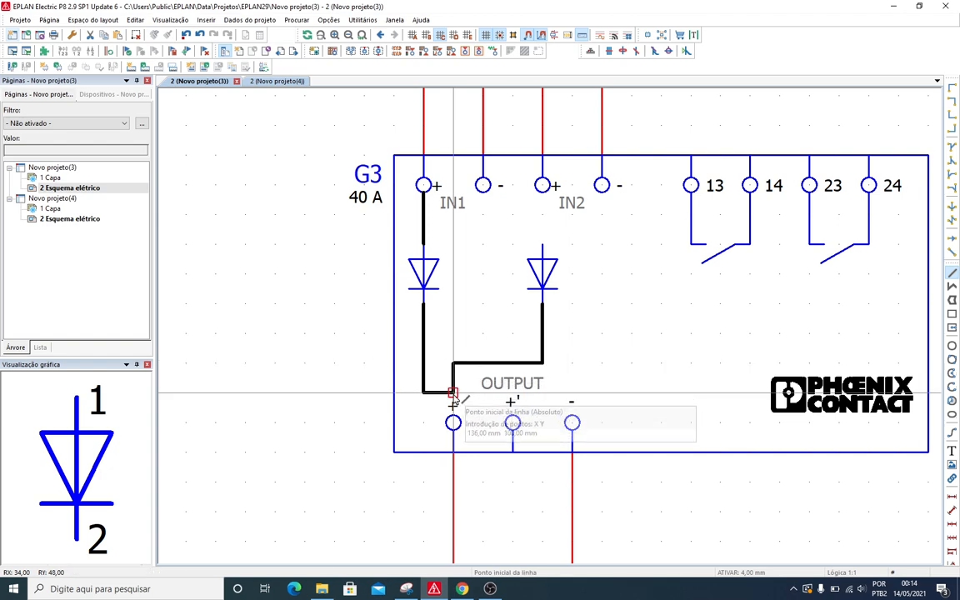
- Extend the common output line to above the +' terminal and draw a line joining IN2 + to the second diode
scroll(453, 392, "up", 2)
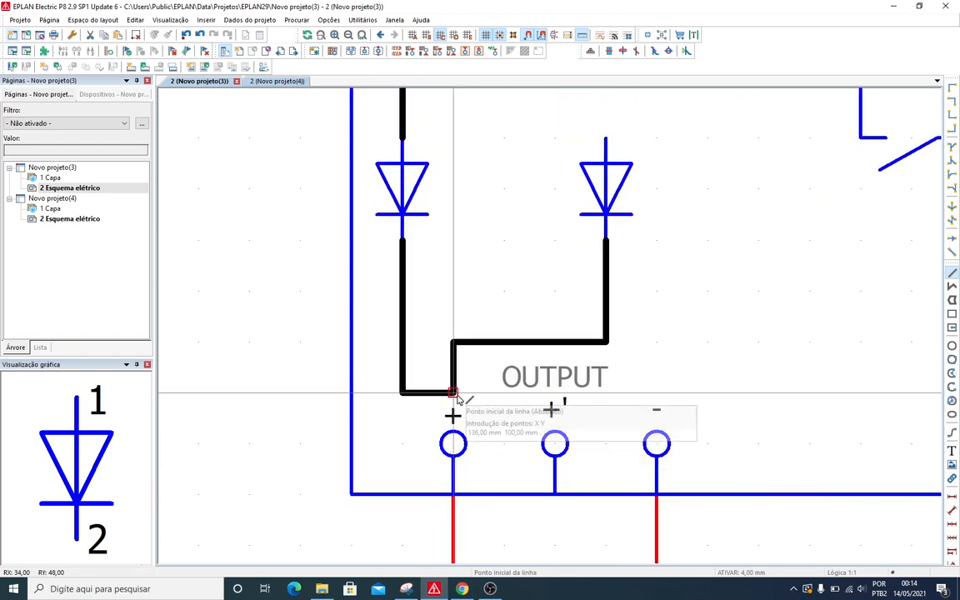
left_click(456, 395)
left_click(553, 395)
scroll(525, 411, "down", 3)
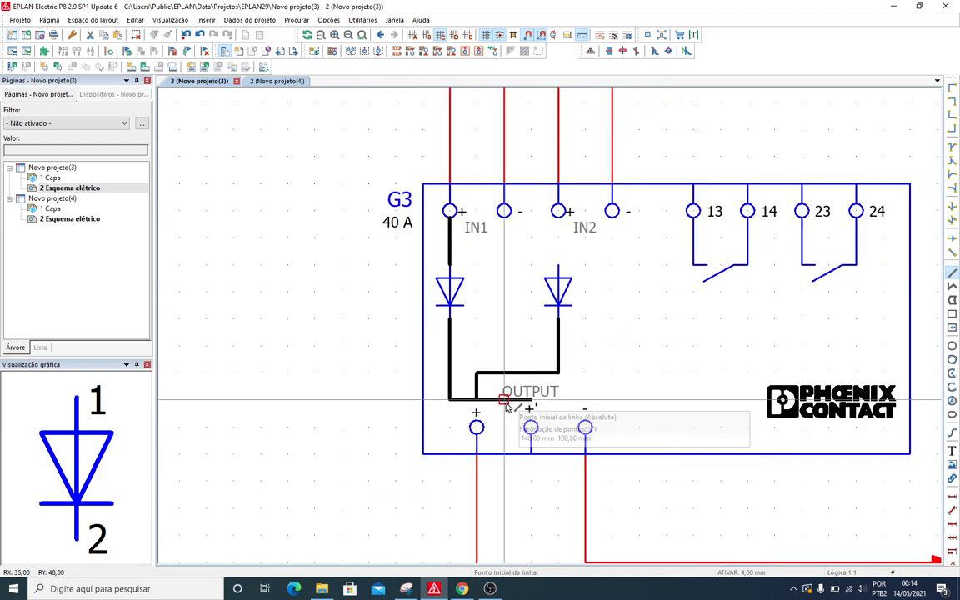
scroll(529, 405, "down", 1)
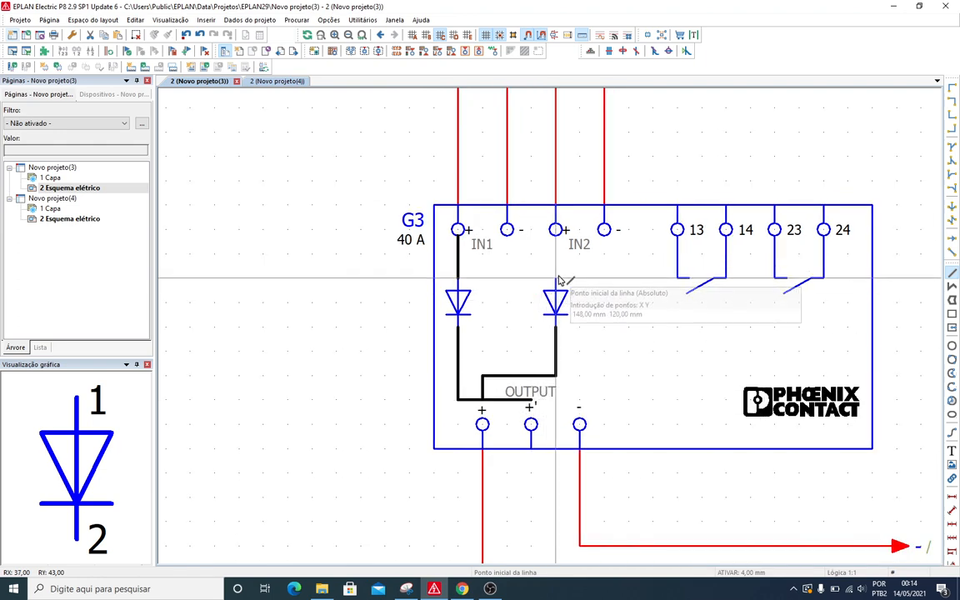
left_click(558, 280)
left_click(556, 232)
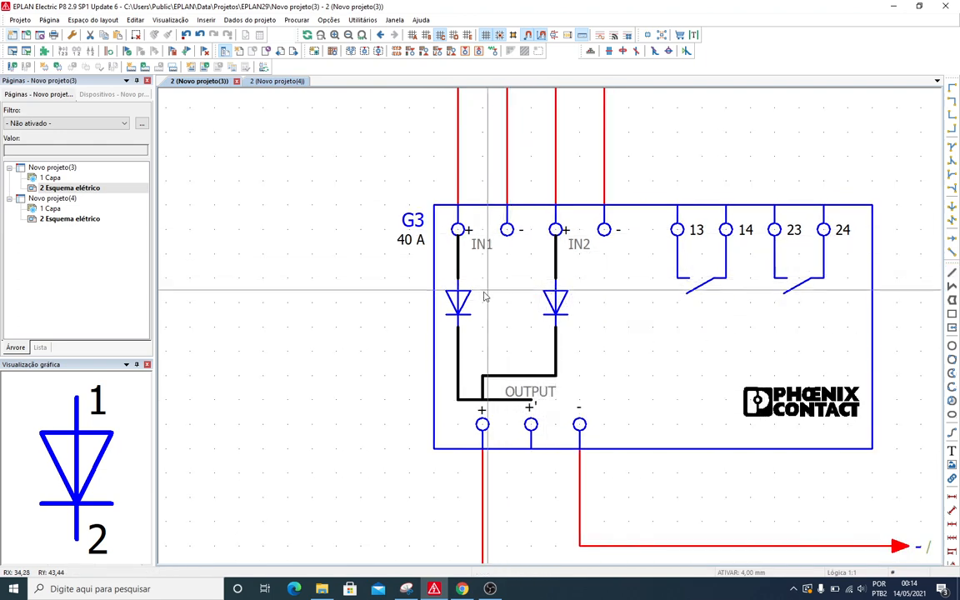
- Enter 20A as the technical parameter of the IN1 diode inside G3 and clear that value again
scroll(484, 299, "up", 2)
scroll(482, 311, "down", 2)
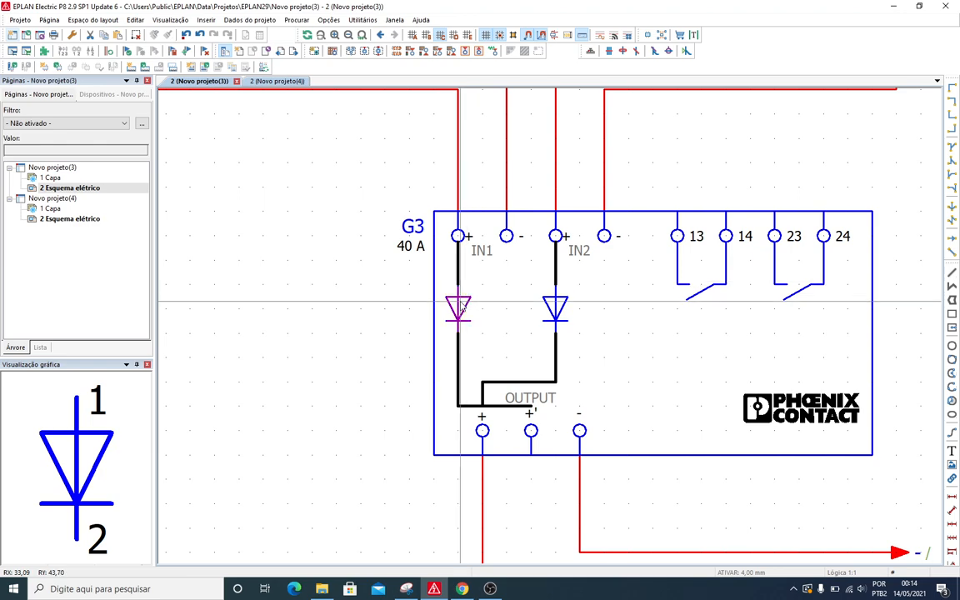
scroll(465, 275, "down", 1)
middle_click_drag(465, 275, 500, 346)
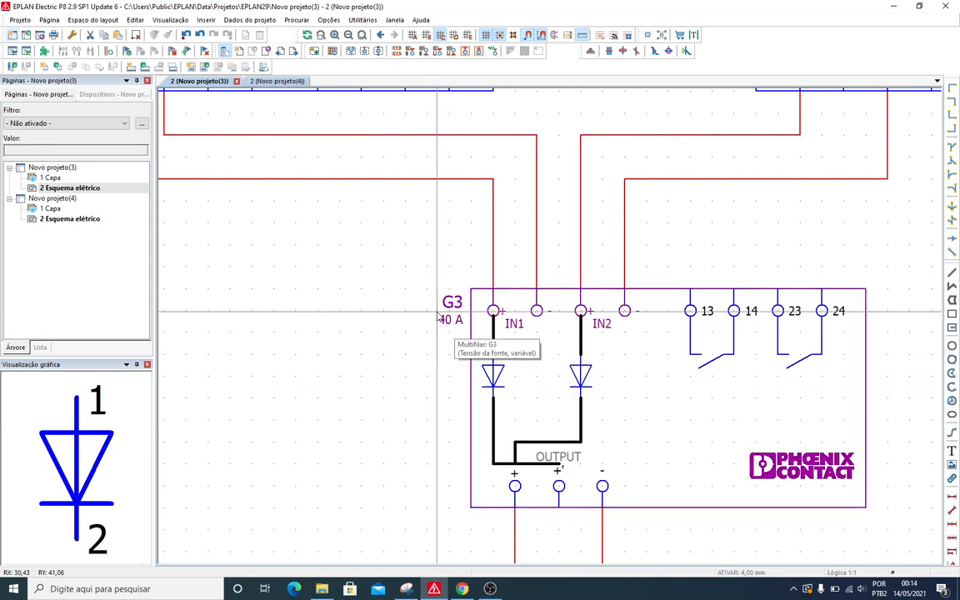
left_click_drag(389, 311, 483, 342)
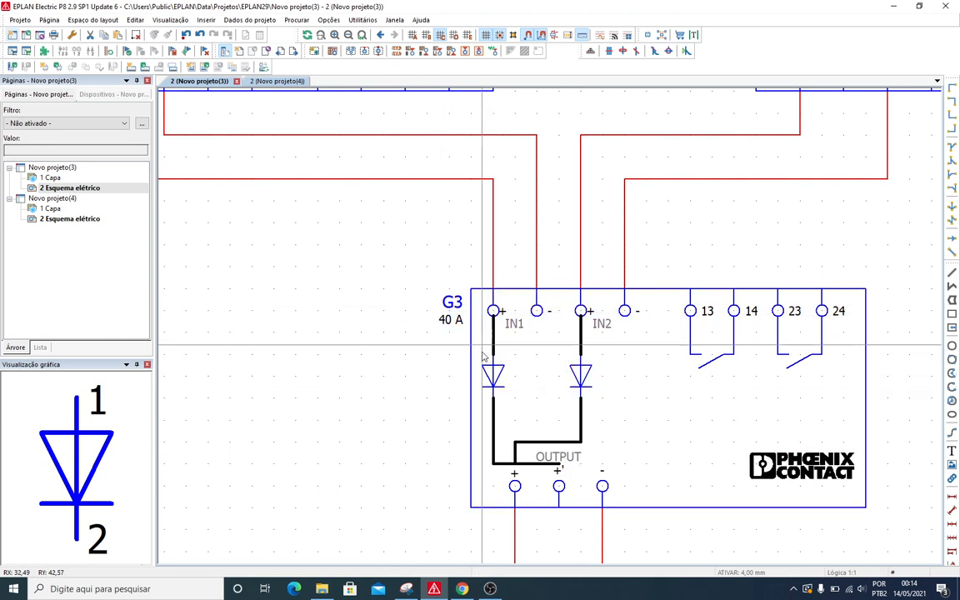
double_click(491, 377)
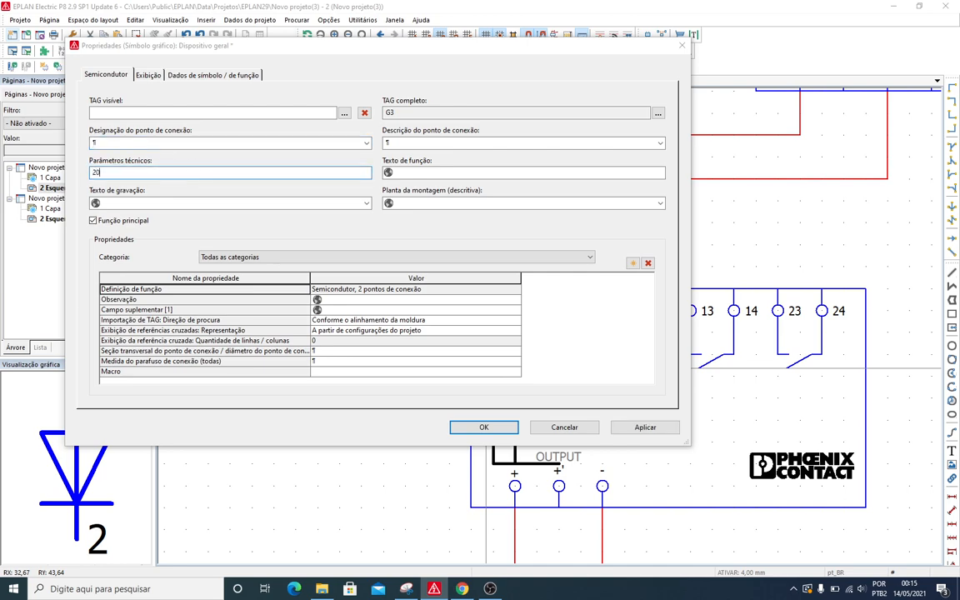
key("Return")
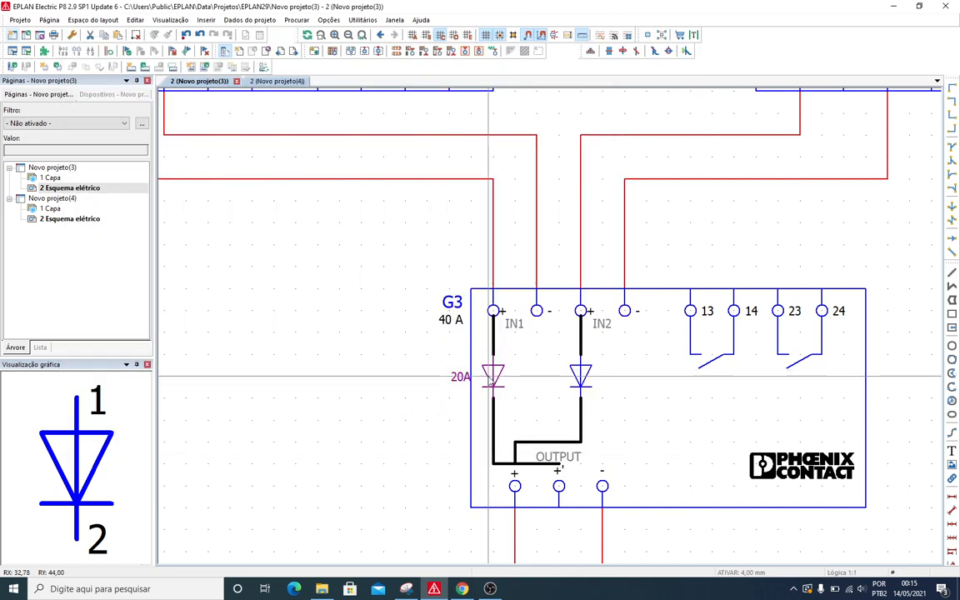
double_click(490, 398)
key("Return")
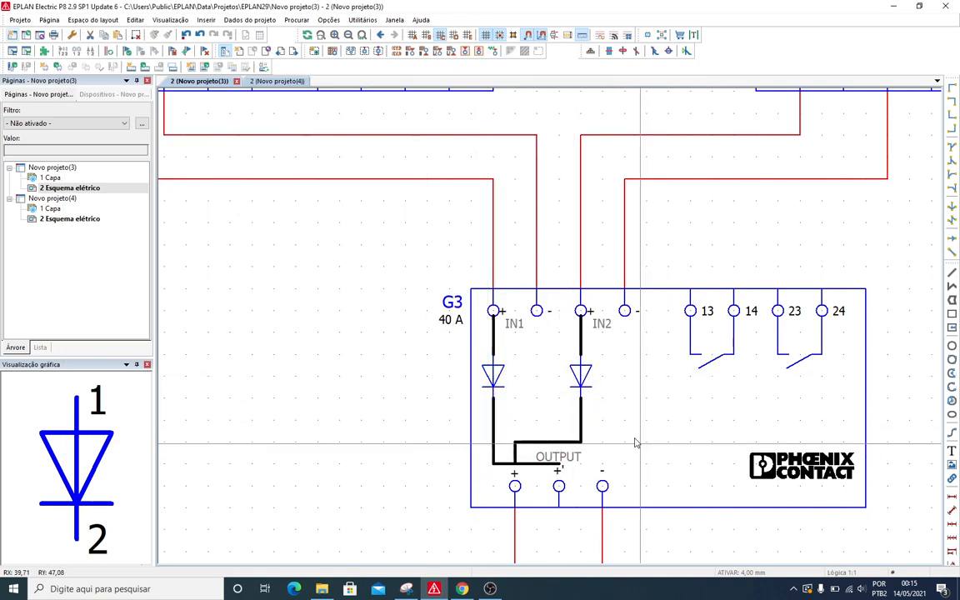
- Delete both diodes and all the black graphic lines connecting them to the terminals inside G3
left_click_drag(627, 431, 515, 382)
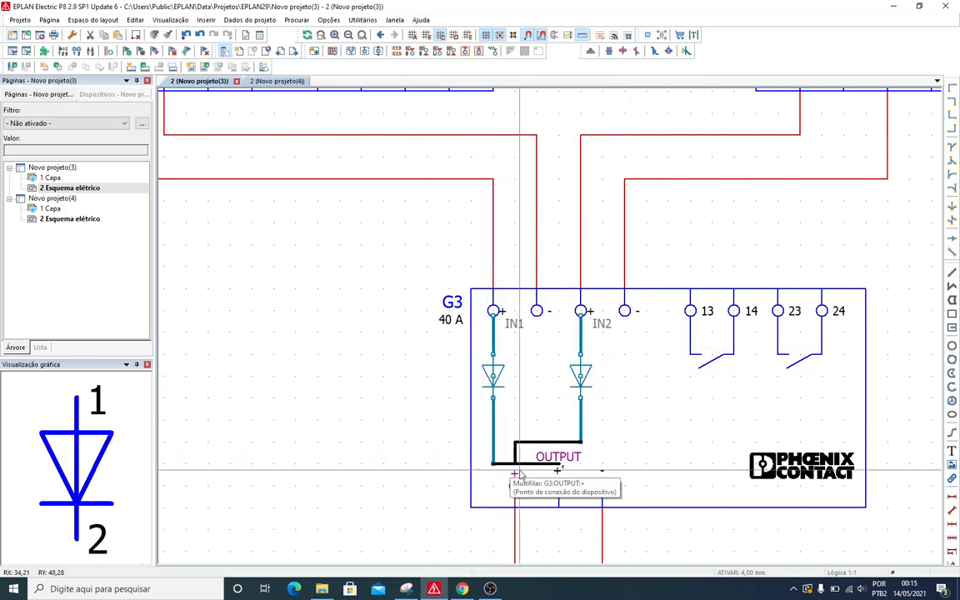
left_click(523, 464)
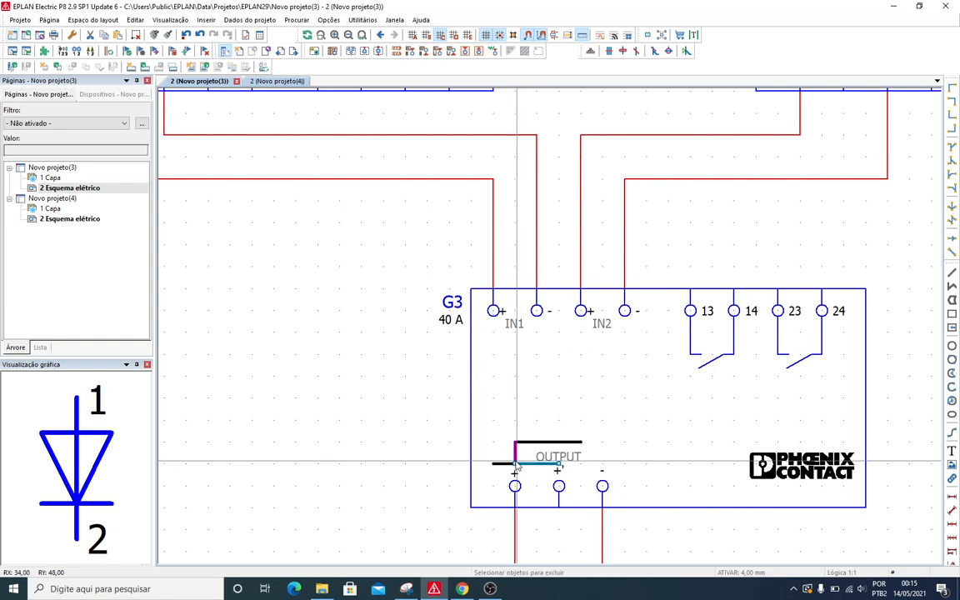
key("Delete")
left_click(510, 465)
key("Delete")
left_click(515, 456)
key("Delete")
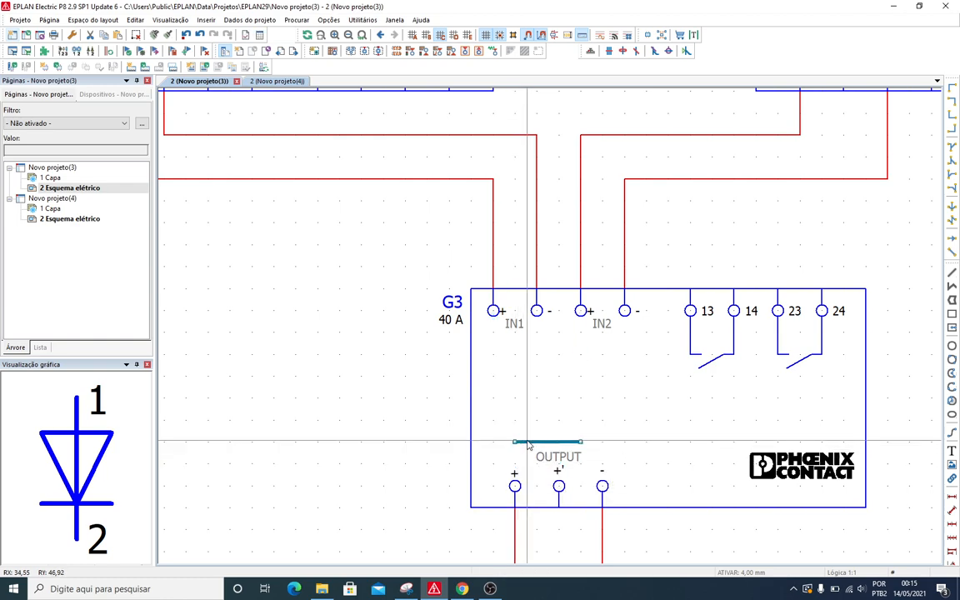
key("Delete")
- Undo the diode drawing edits inside G3 back to its original MOSFET symbol
scroll(542, 399, "down", 1)
scroll(546, 397, "down", 2)
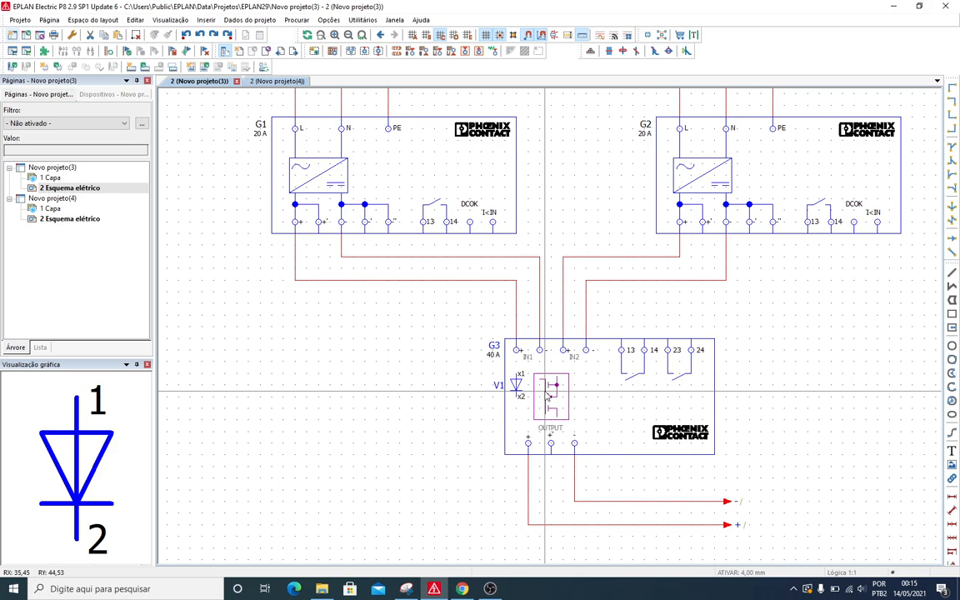
scroll(457, 358, "down", 1)
scroll(457, 357, "down", 1)
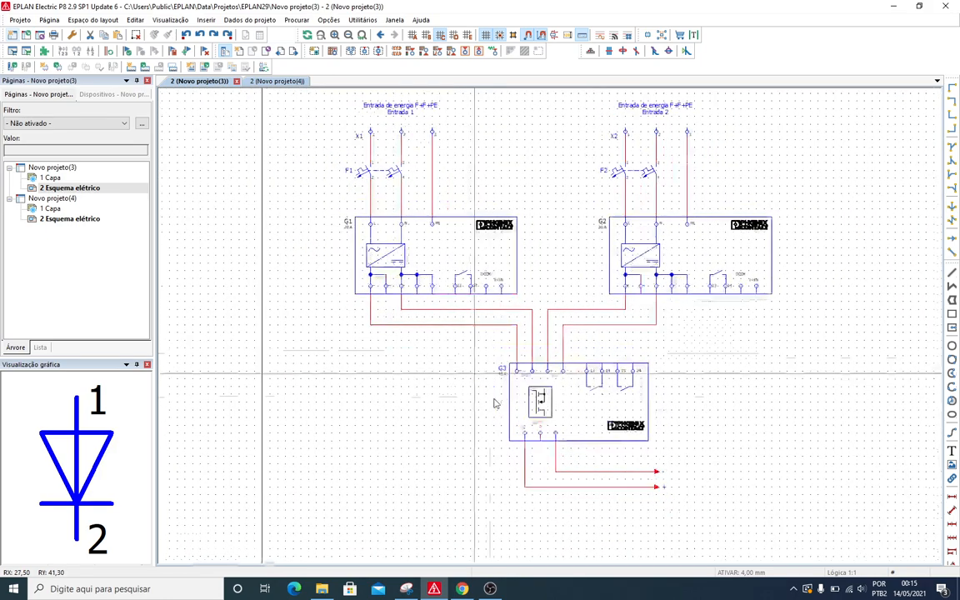
- Examine the separate supply inputs X1 and X2 and their breakers F1 and F2 feeding power supplies G1 and G2
scroll(450, 350, "up", 1)
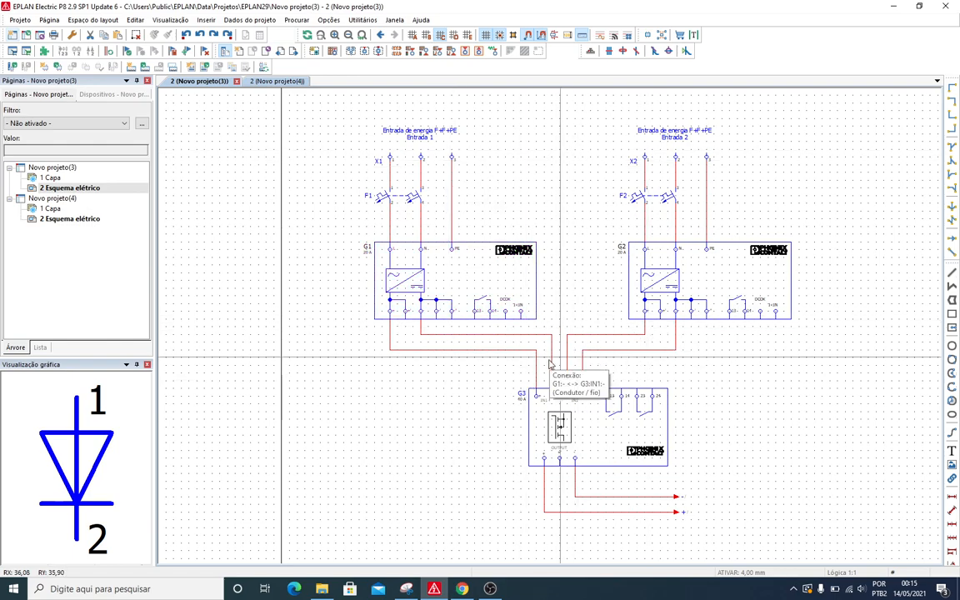
middle_click_drag(698, 274, 689, 348)
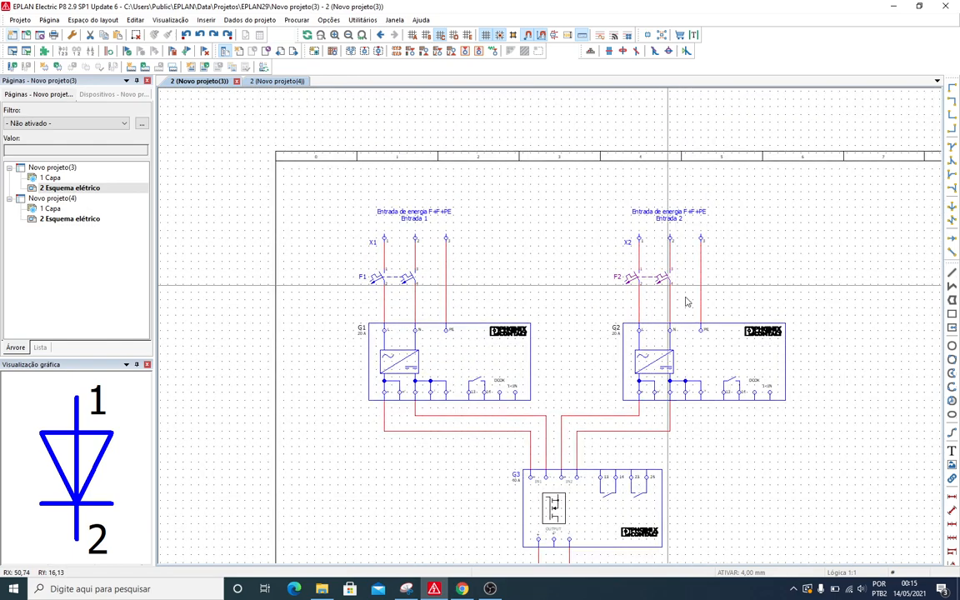
middle_click_drag(700, 310, 675, 287)
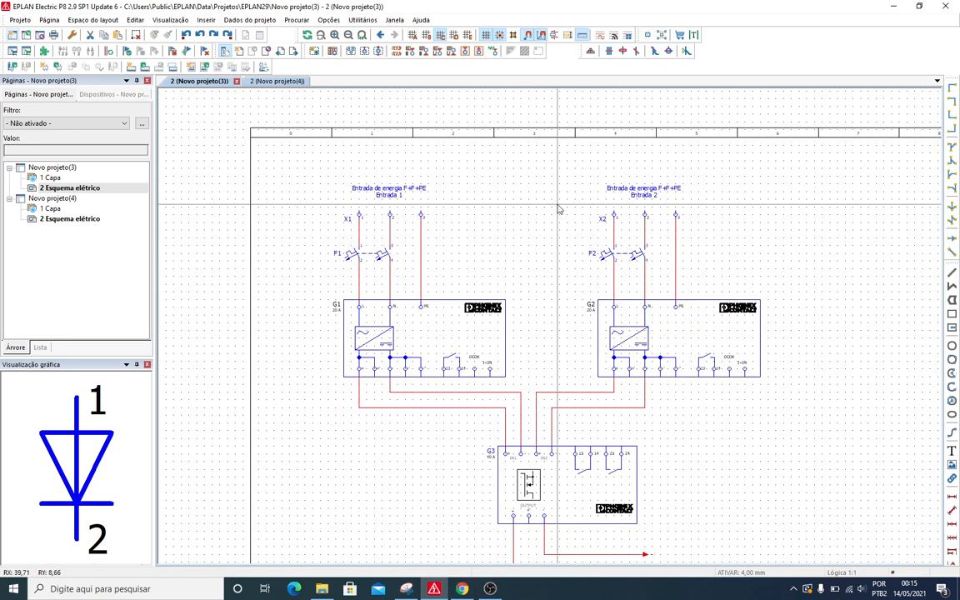
middle_click_drag(558, 205, 574, 273)
scroll(594, 293, "down", 1)
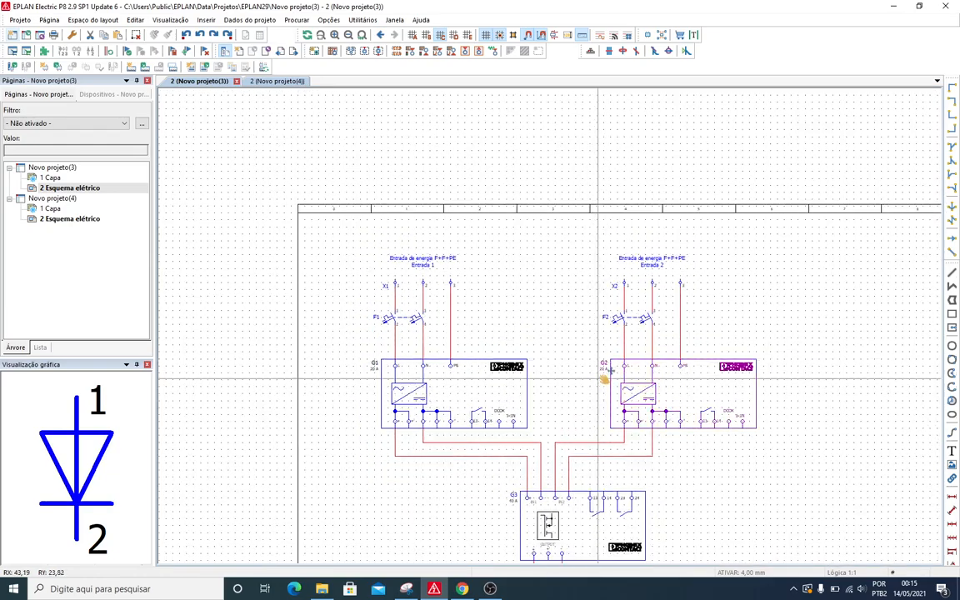
middle_click_drag(598, 378, 593, 290)
scroll(582, 338, "up", 4)
scroll(602, 352, "down", 2)
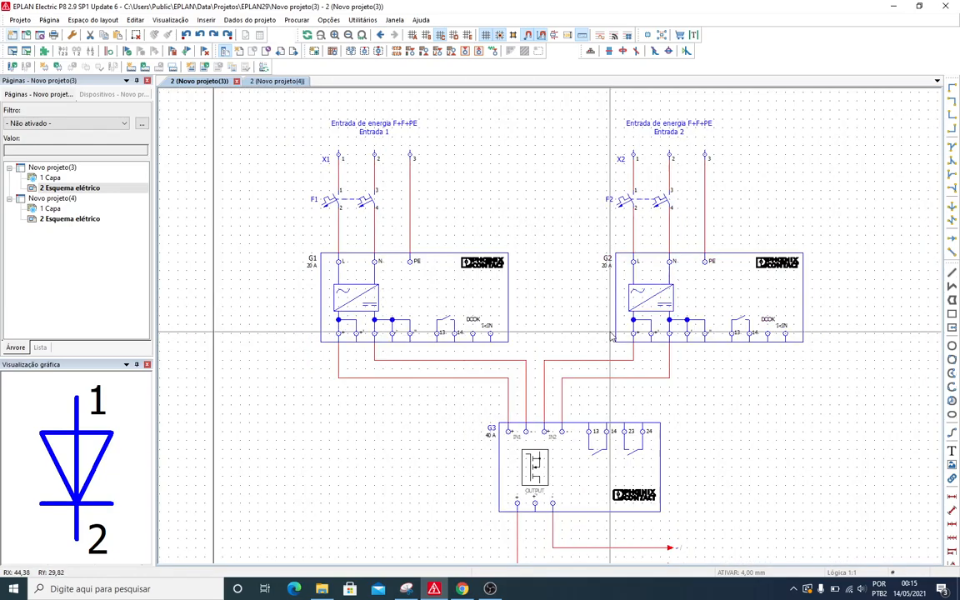
scroll(611, 336, "down", 2)
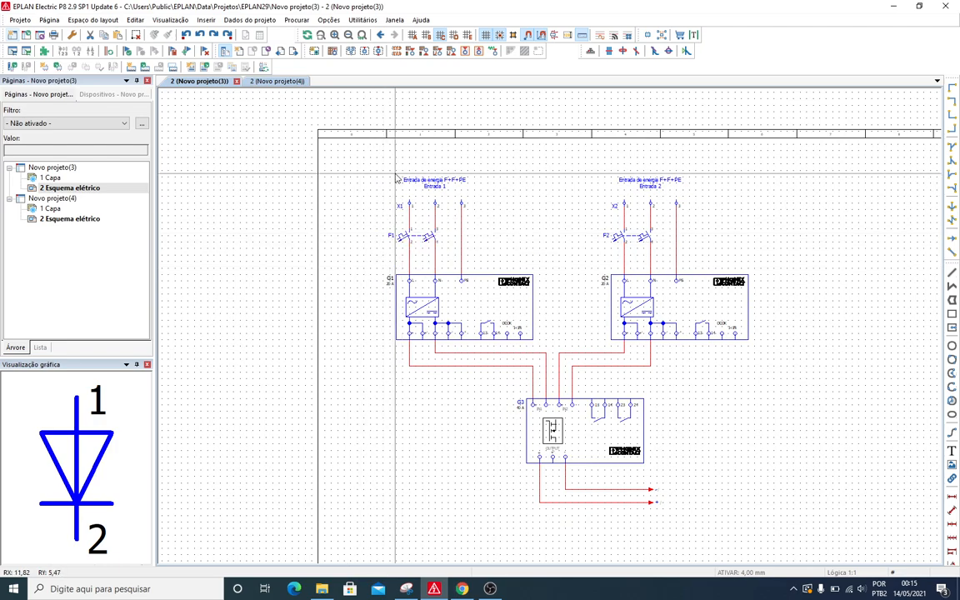
middle_click_drag(397, 178, 412, 222)
scroll(692, 244, "up", 1)
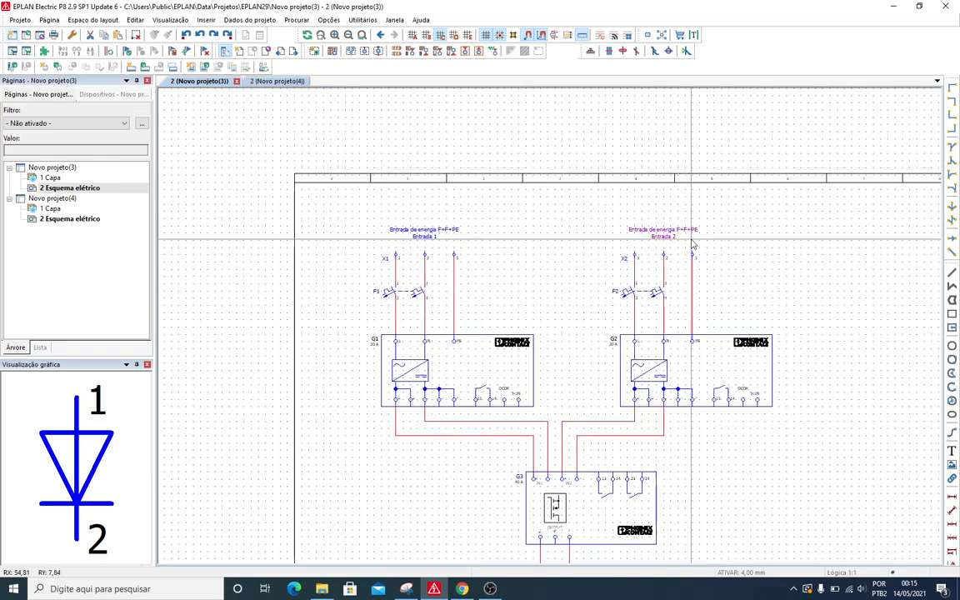
scroll(692, 243, "down", 1)
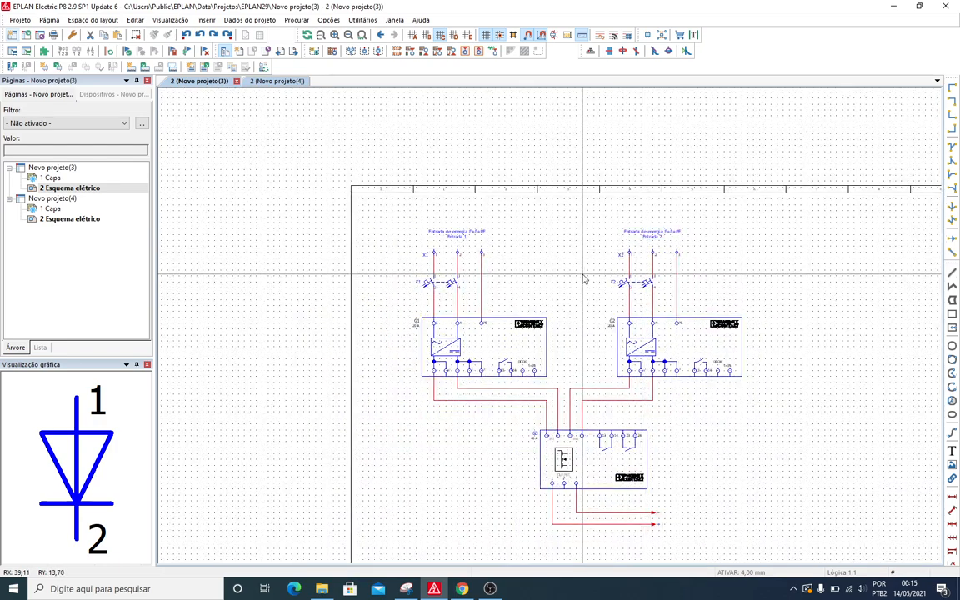
scroll(507, 208, "up", 1)
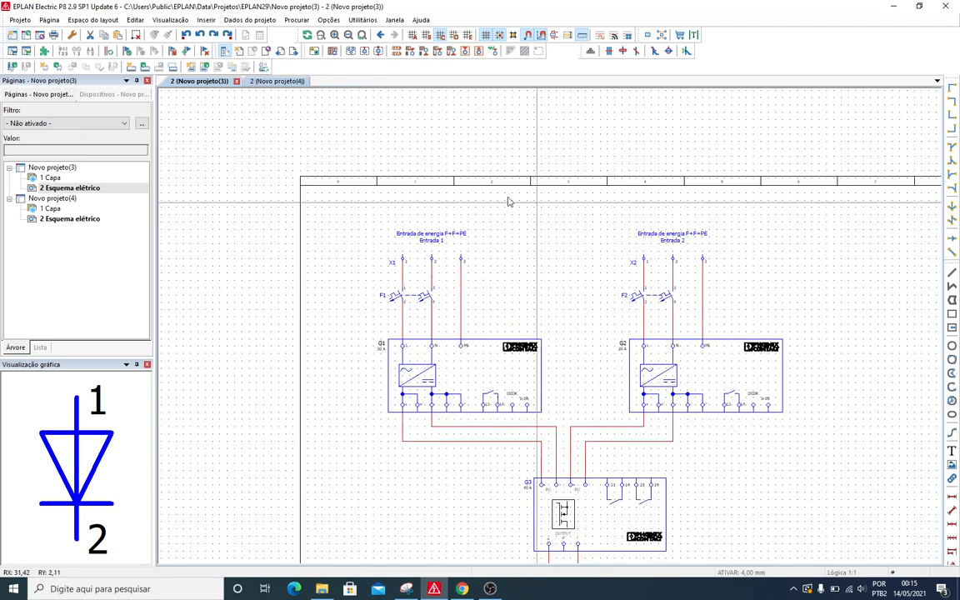
- Move the X1 and X2 terminals with their supply labels about five grid spaces up, away from breakers F1 and F2
left_click(357, 209)
left_click(780, 270)
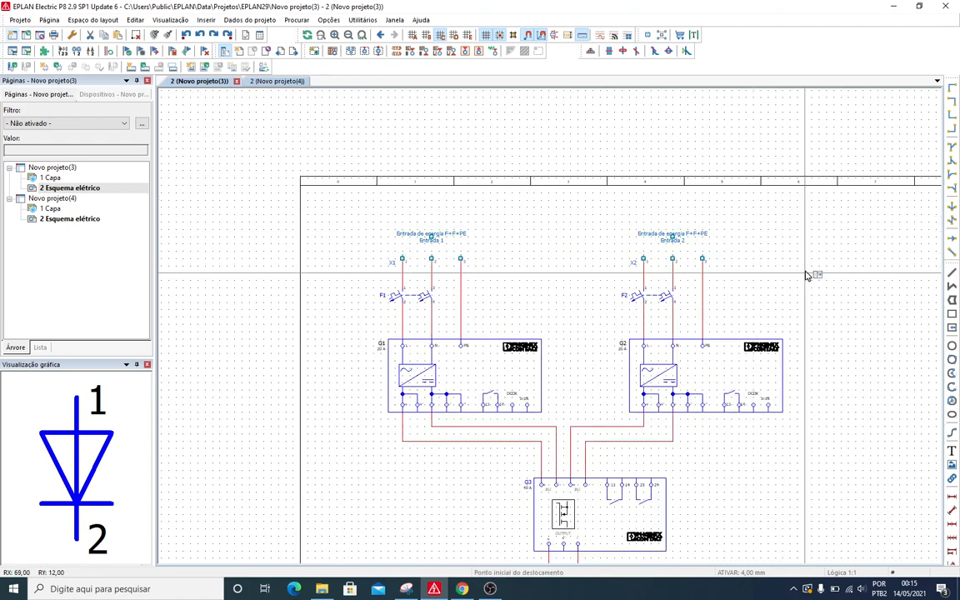
left_click(542, 229)
scroll(394, 238, "up", 2)
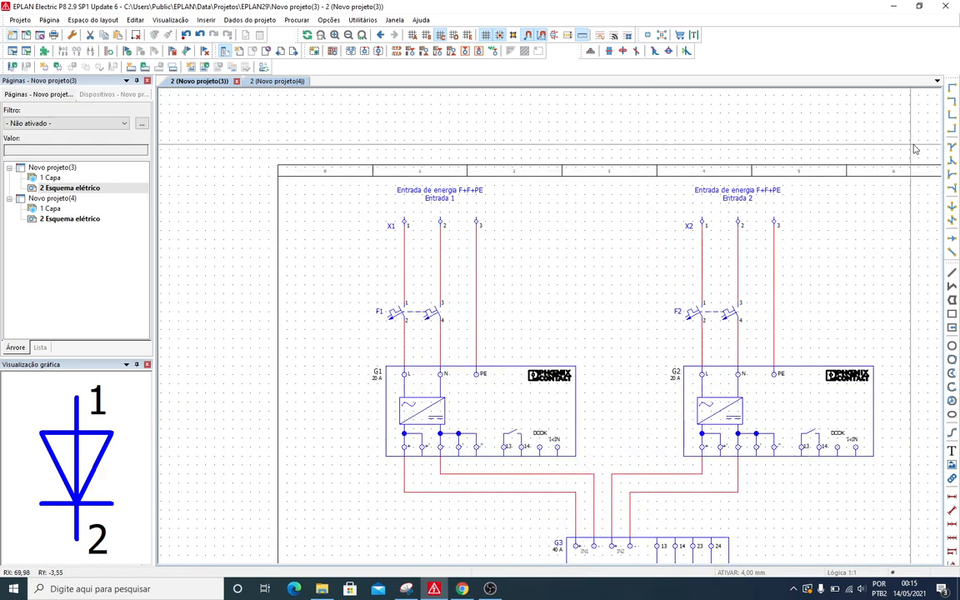
- Place T-node branches on the three X1 wires and delete the X2 terminals with their Entrada 2 label
left_click(953, 174)
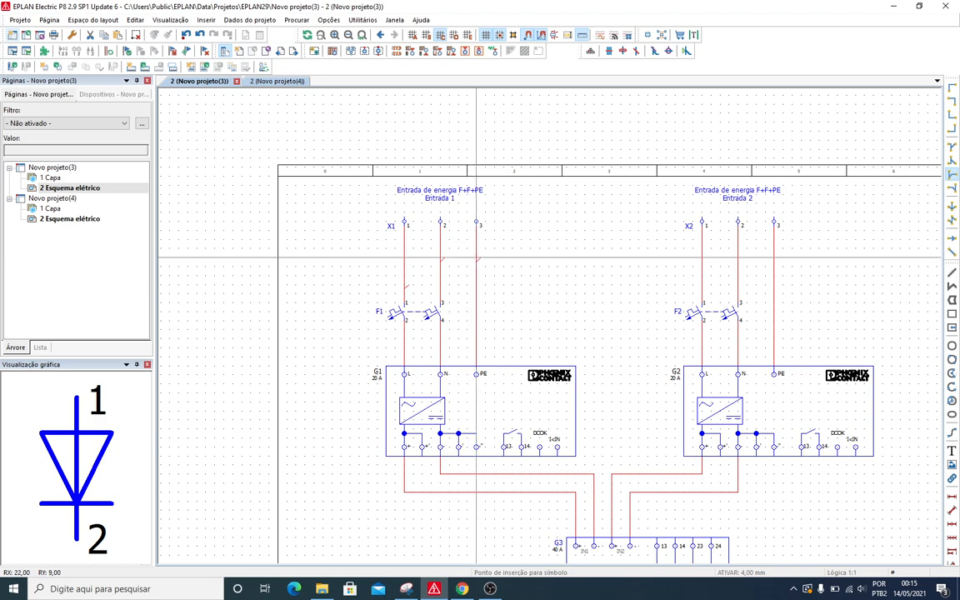
key("Escape")
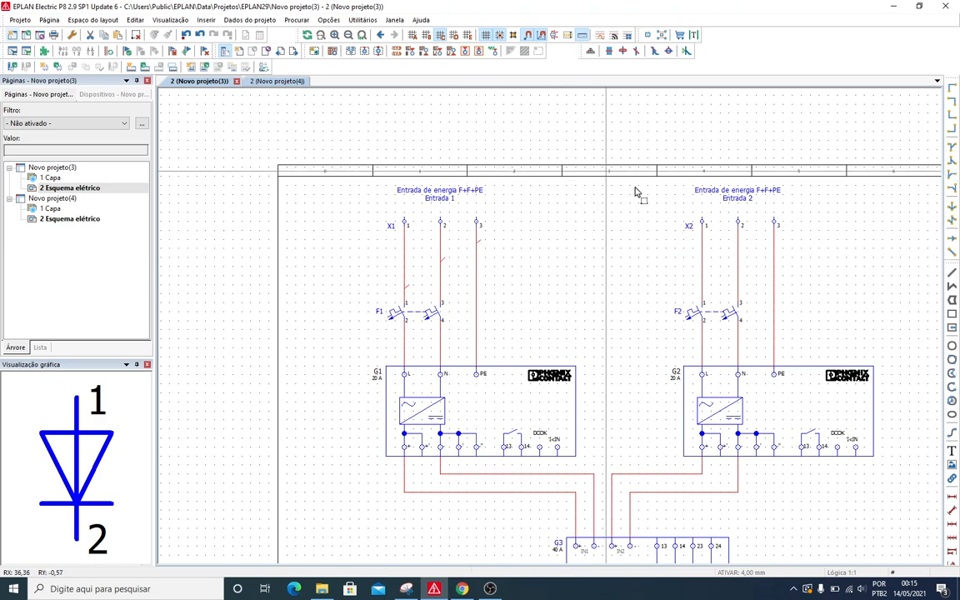
left_click_drag(635, 185, 826, 254)
key("Delete")
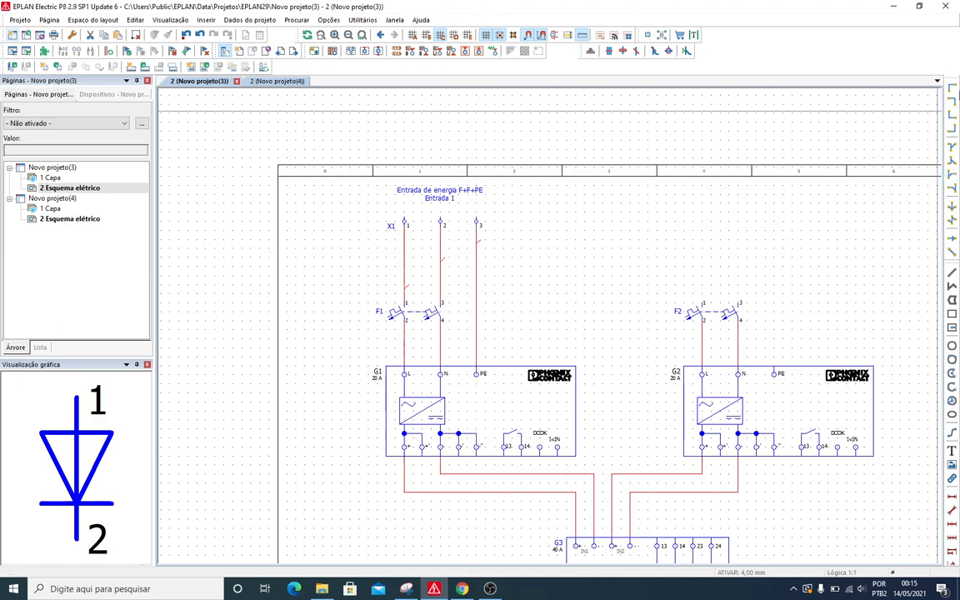
- Place corner connections linking the three X1 branches to F2 terminals 1 and 3 and to G2's PE terminal
left_click(952, 99)
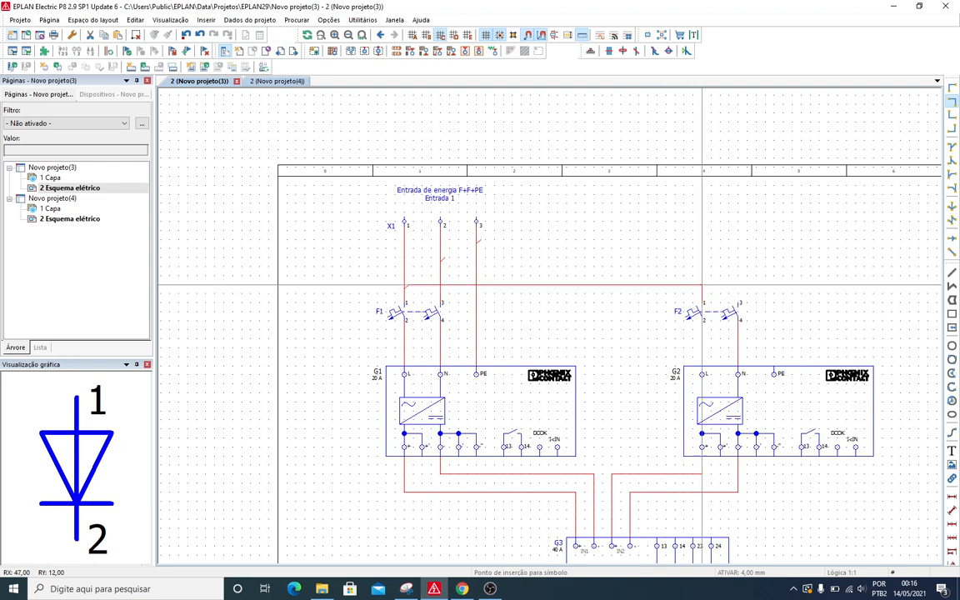
left_click(702, 285)
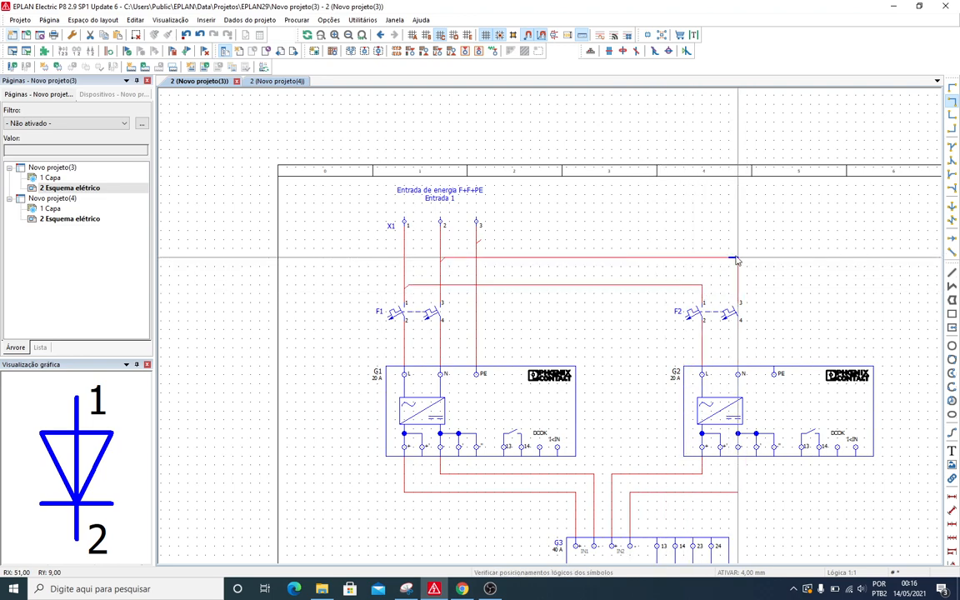
left_click(776, 247)
key("Escape")
scroll(776, 341, "down", 3)
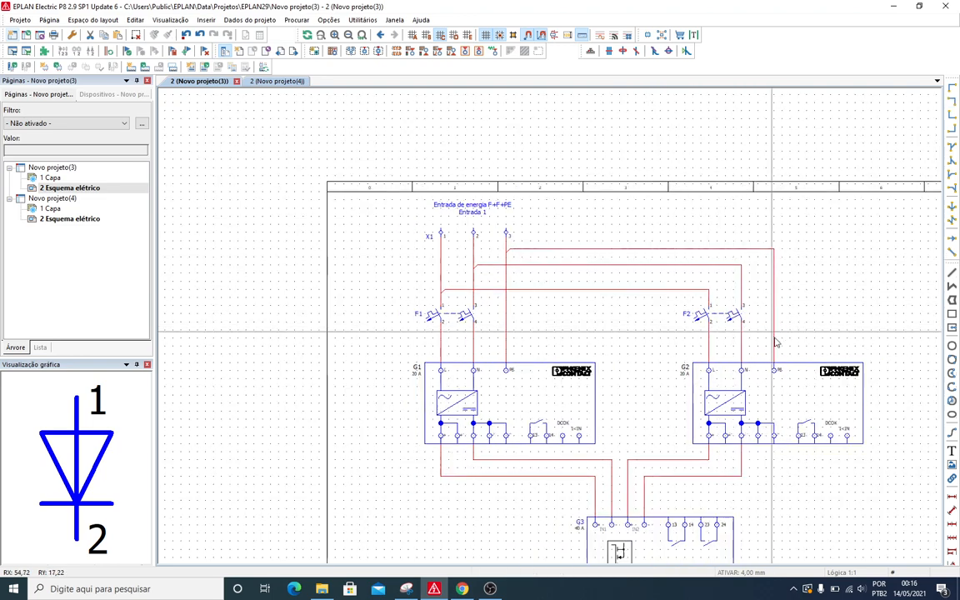
- Examine power supplies G1 and G2 fed from the common input X1 and their connections to redundancy module G3
middle_click_drag(819, 360, 752, 293)
scroll(697, 354, "up", 2)
scroll(724, 388, "down", 1)
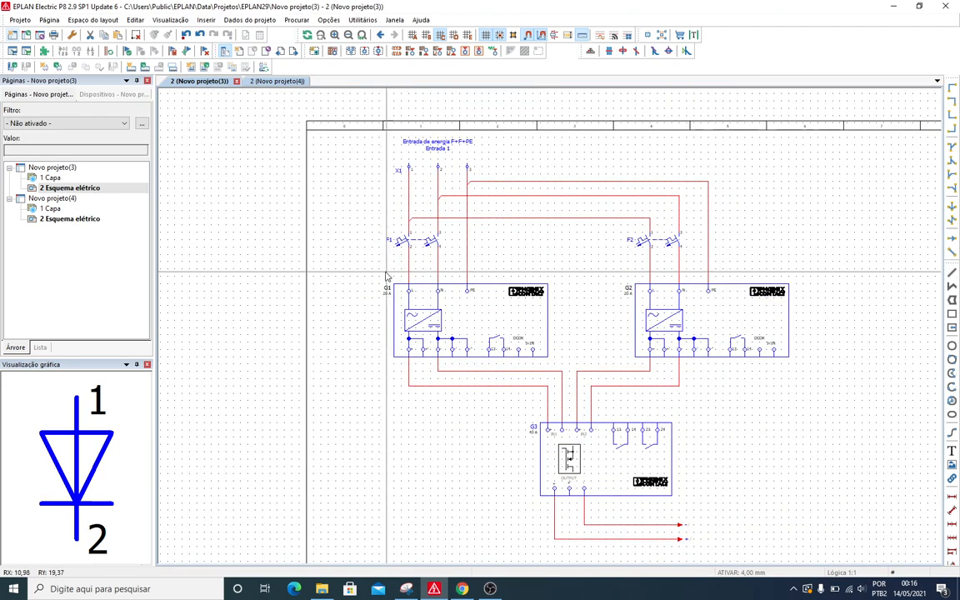
left_click_drag(385, 271, 553, 361)
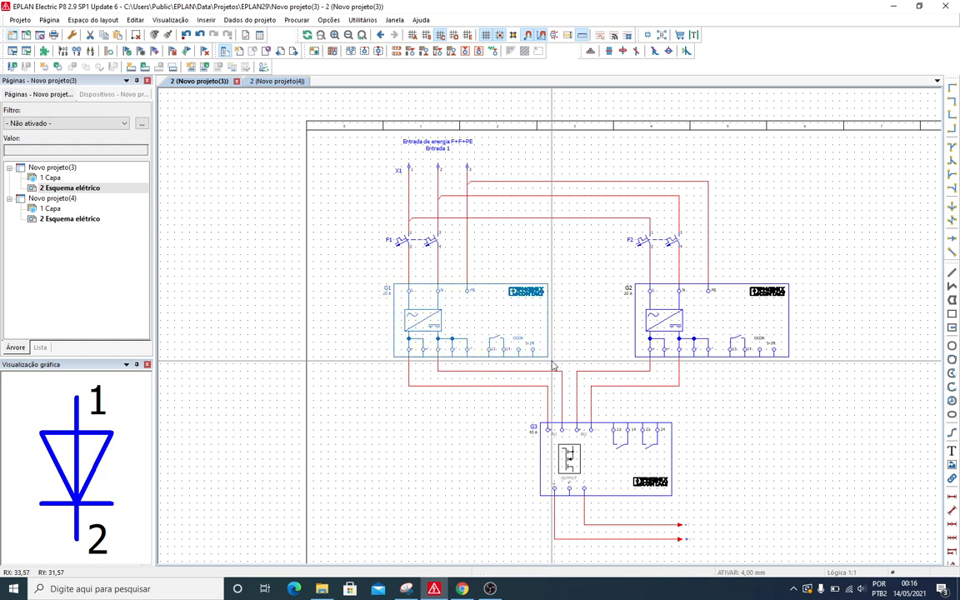
left_click_drag(632, 268, 825, 364)
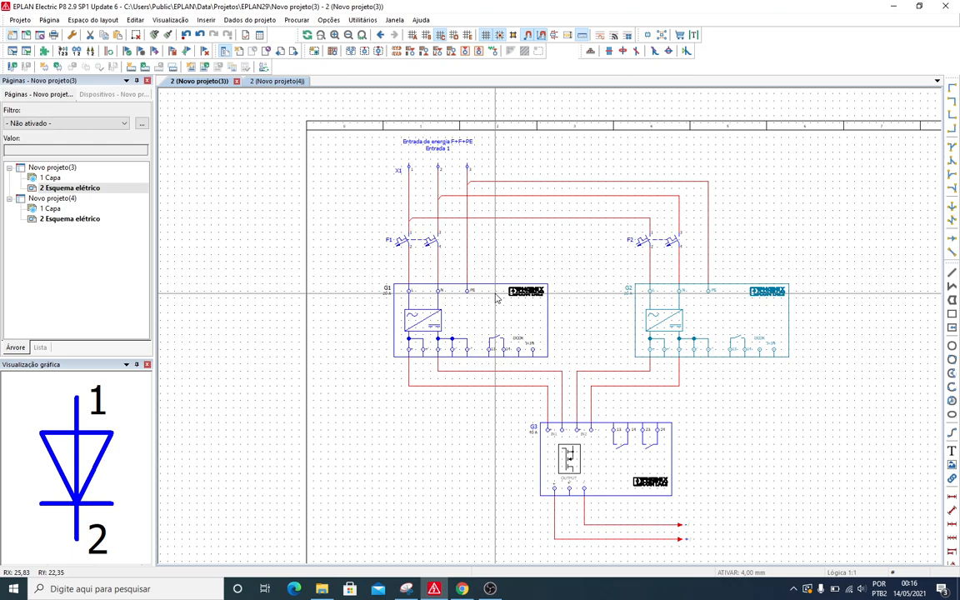
scroll(641, 285, "up", 2)
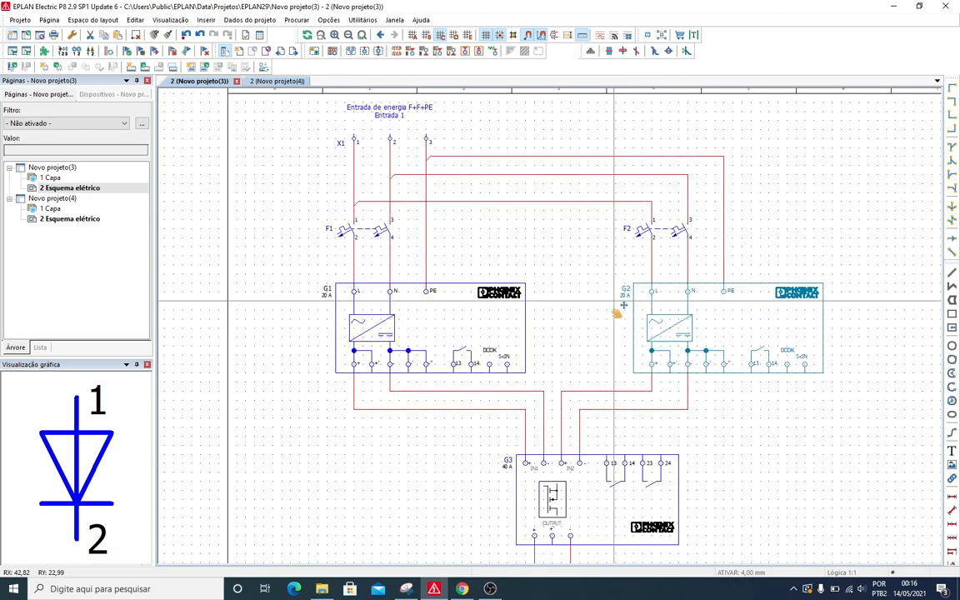
middle_click_drag(616, 302, 547, 330)
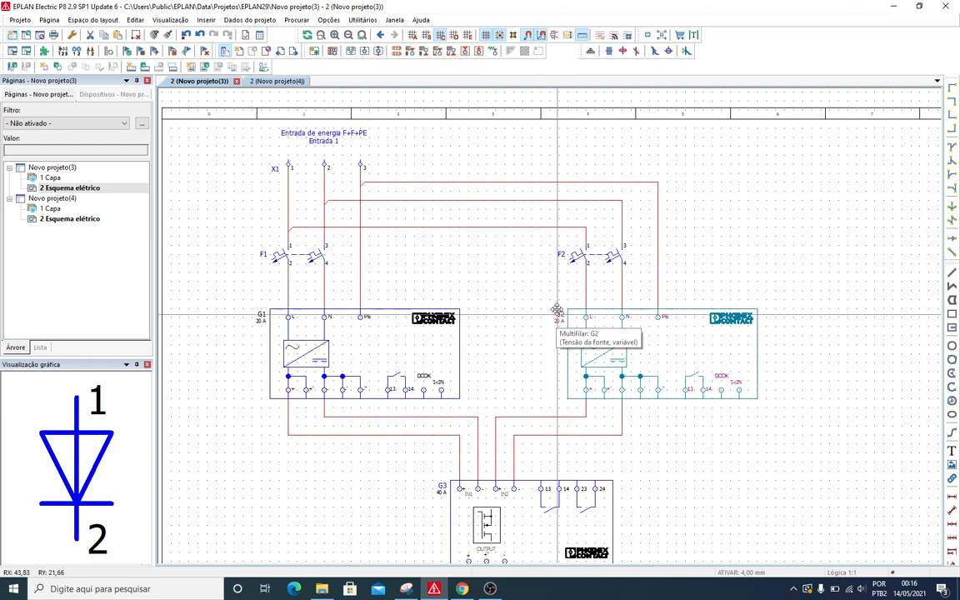
left_click(391, 309)
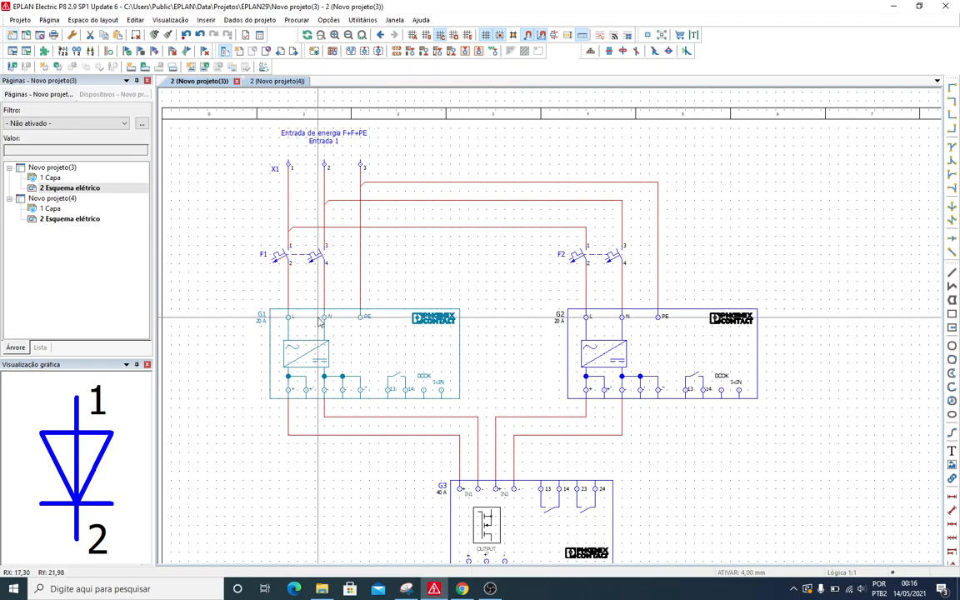
scroll(579, 383, "down", 1)
scroll(540, 377, "up", 1)
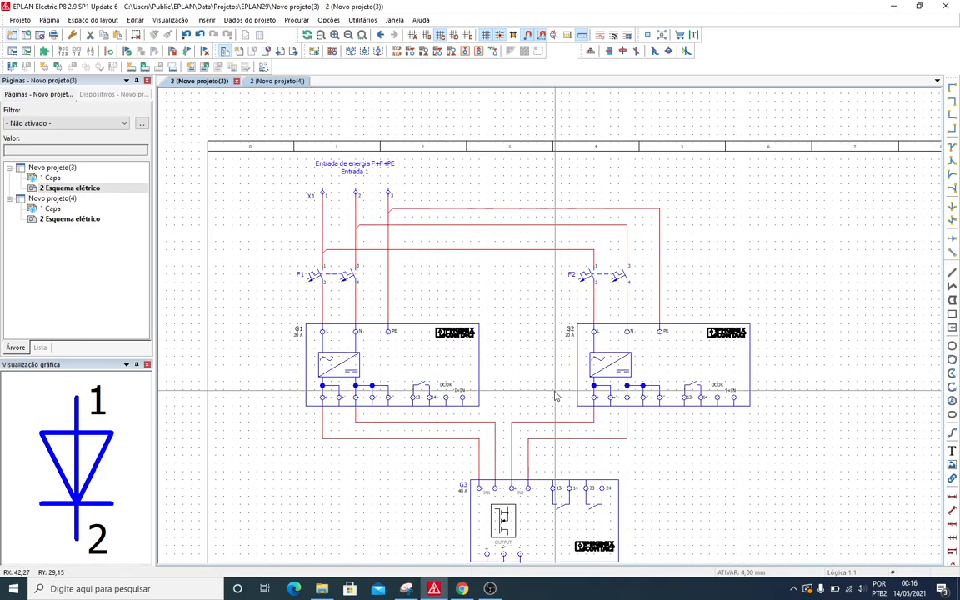
scroll(546, 392, "down", 1)
middle_click(538, 361)
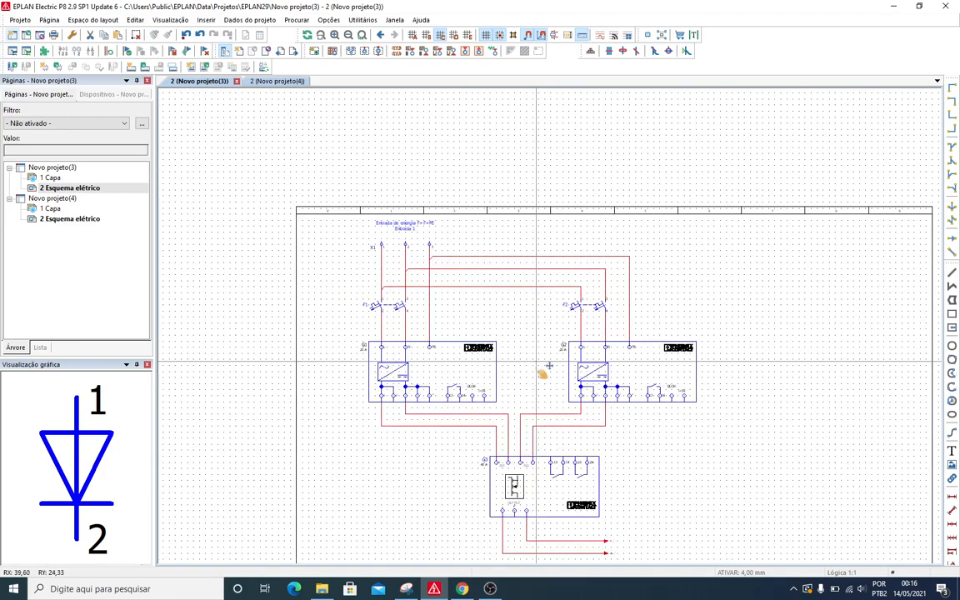
middle_click(539, 361)
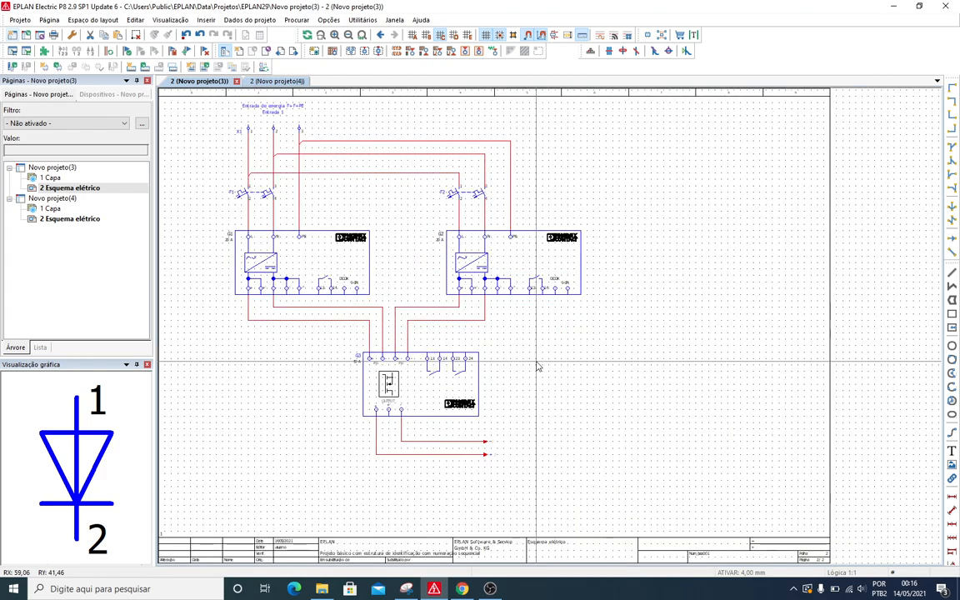
- Review the directly paralleled output wiring on the Novo projeto(4) schematic page and return to the Novo projeto(3) schematic
double_click(67, 219)
scroll(453, 300, "down", 1)
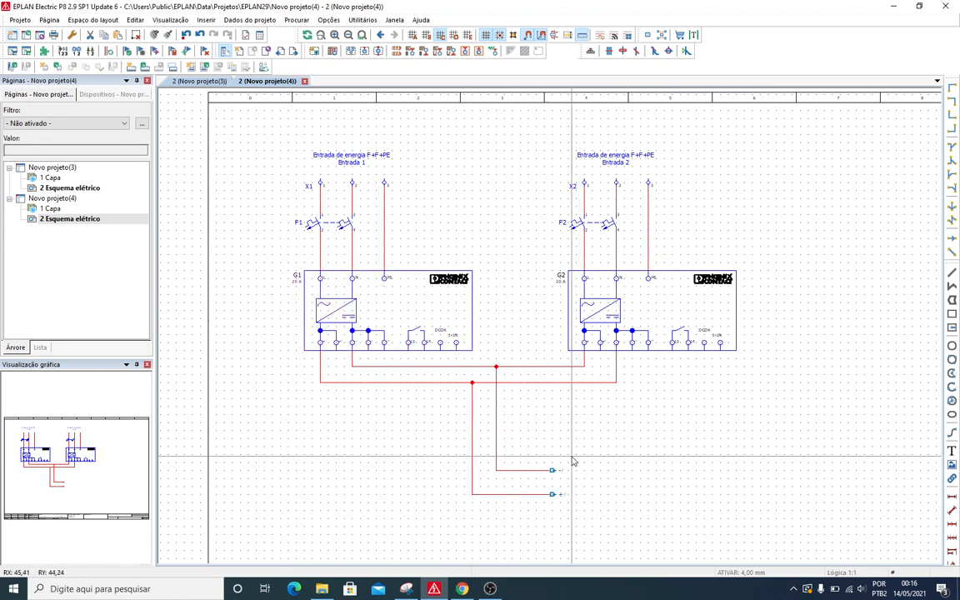
left_click(448, 389)
left_click_drag(438, 397, 541, 426)
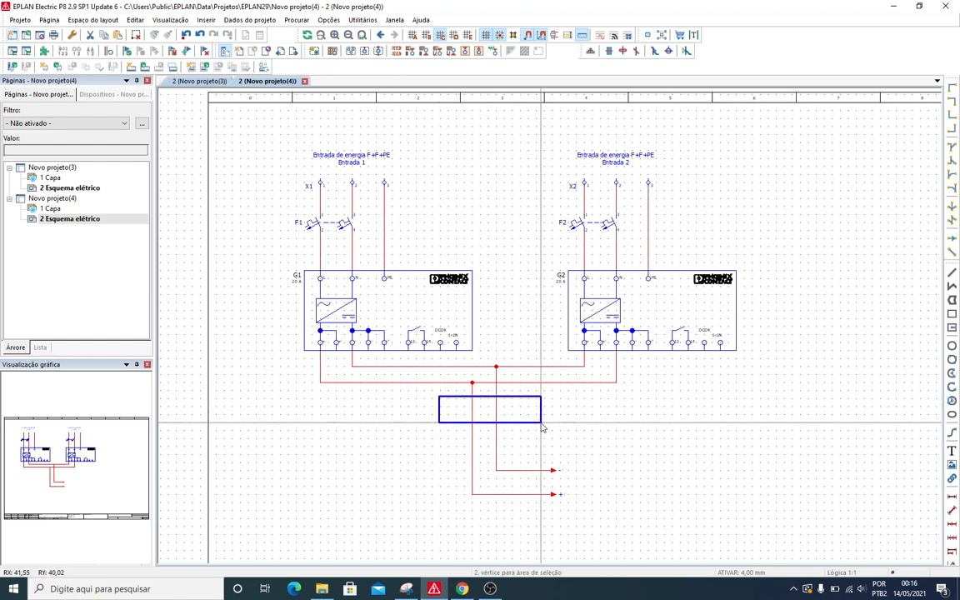
left_click(52, 187)
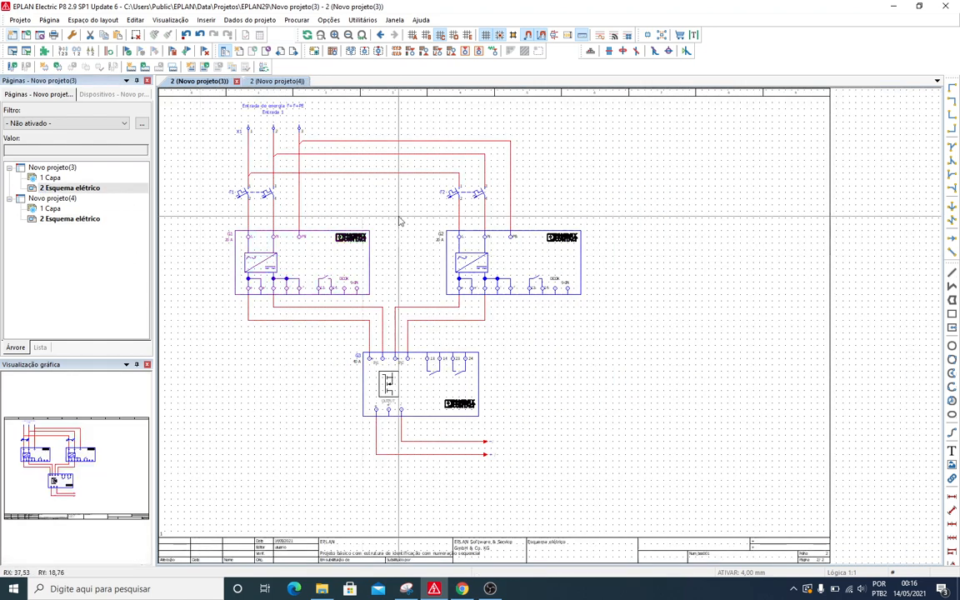